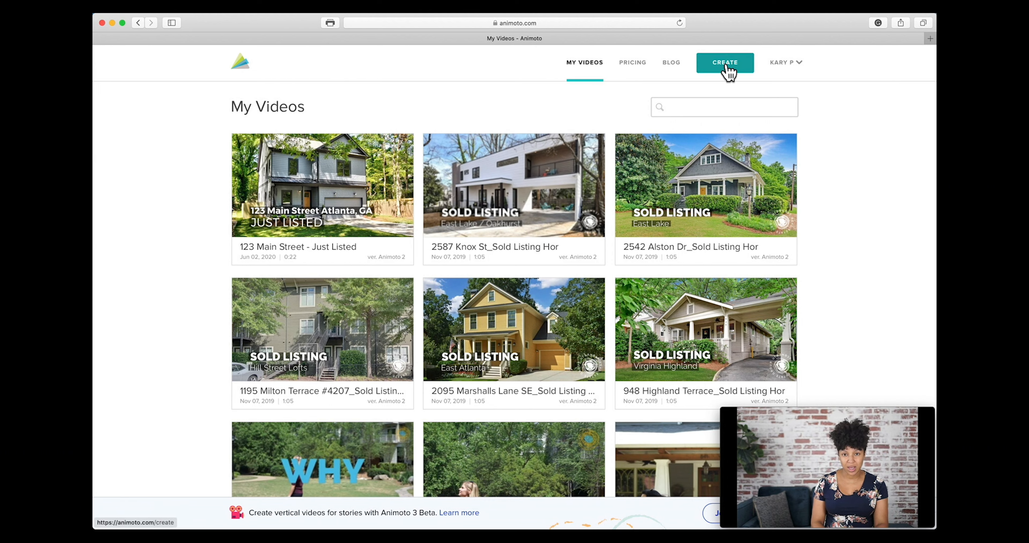
- Start creating a new Animoto Marketing video and look over the recommended templates
{"action": "left_click", "coordinate": [726, 67]}
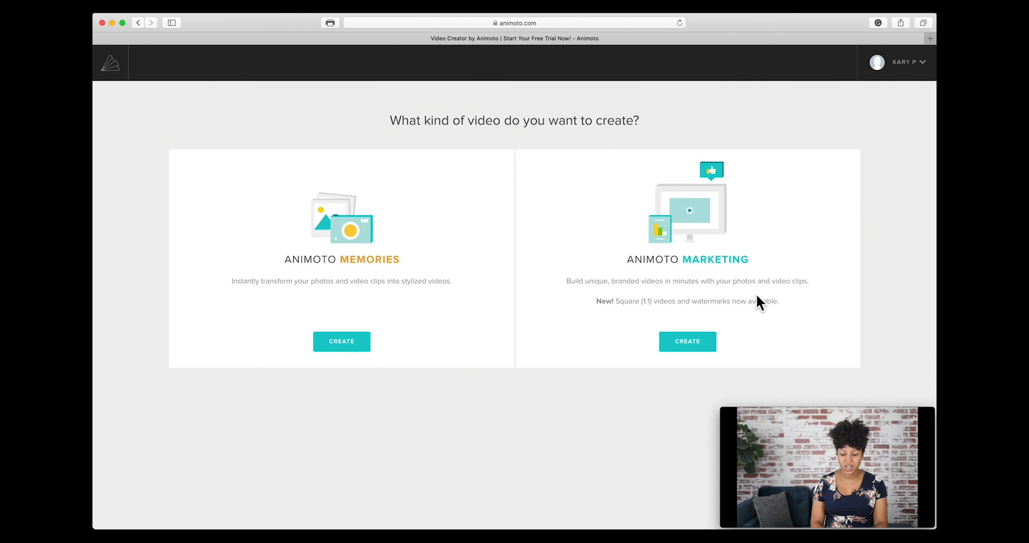
{"action": "left_click", "coordinate": [686, 353]}
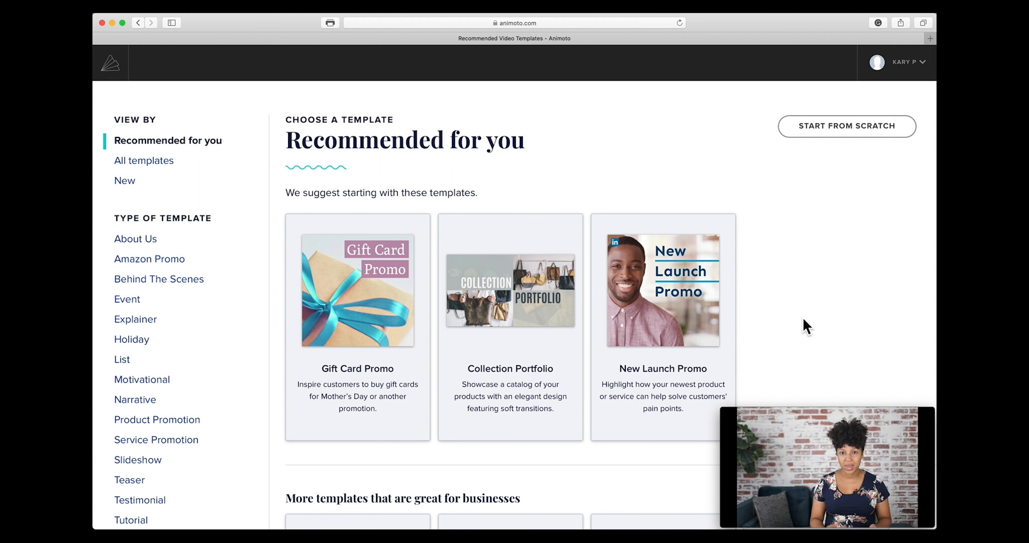
{"action": "scroll", "coordinate": [805, 326], "scroll_direction": "down", "scroll_amount": 5}
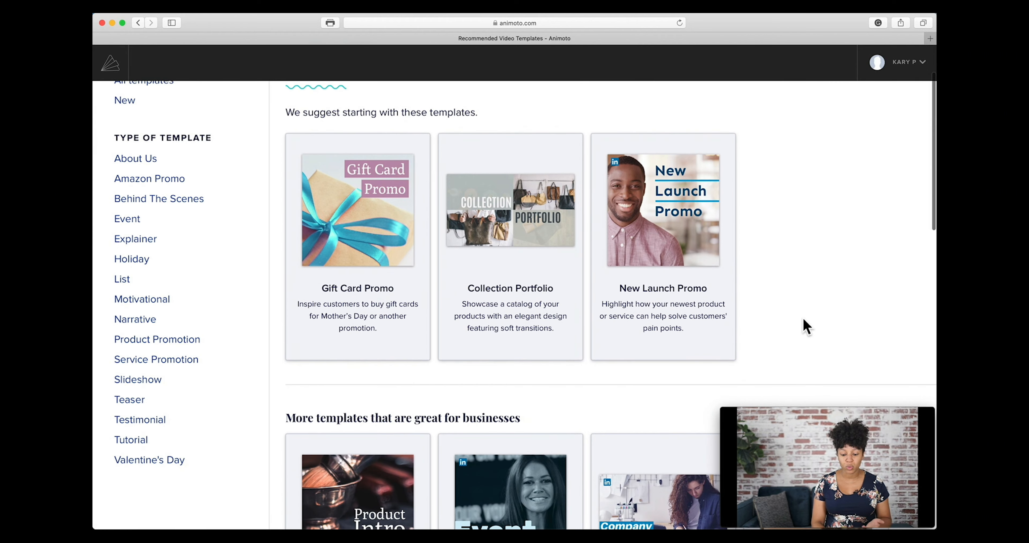
{"action": "scroll", "coordinate": [805, 326], "scroll_direction": "up", "scroll_amount": 5}
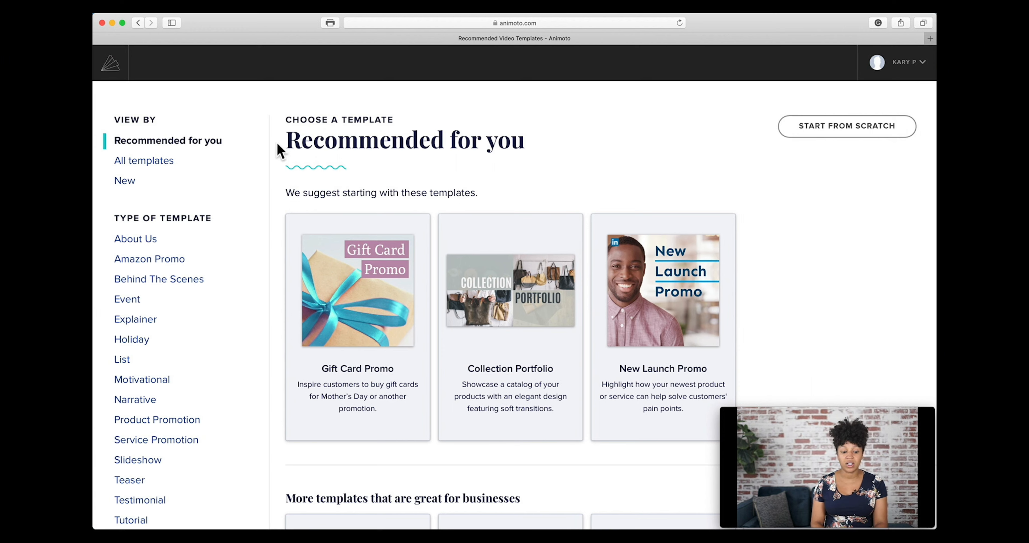
- Find the Real Estate Listing template among all templates and choose it for the new video
{"action": "left_click", "coordinate": [155, 169]}
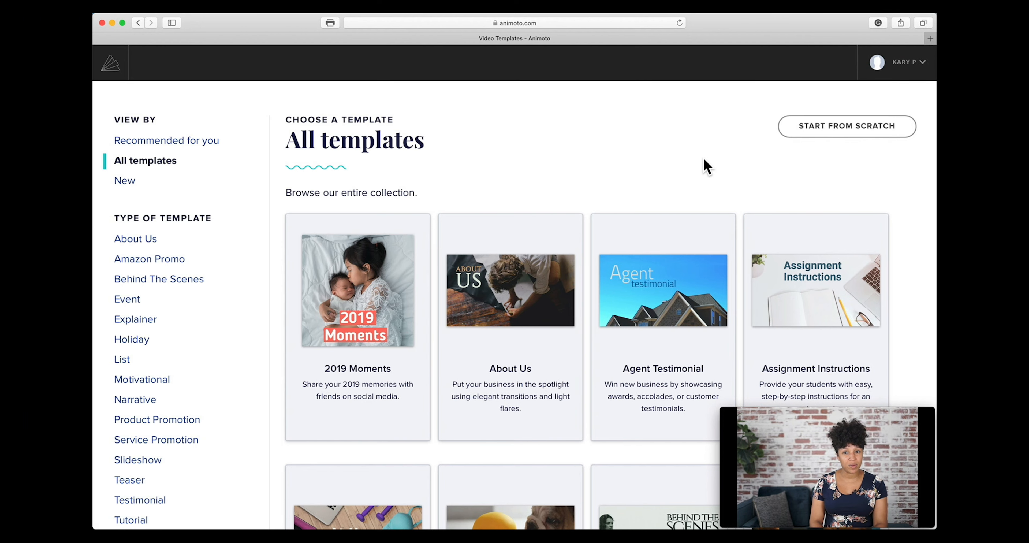
{"action": "scroll", "coordinate": [707, 166], "scroll_direction": "down", "scroll_amount": 5}
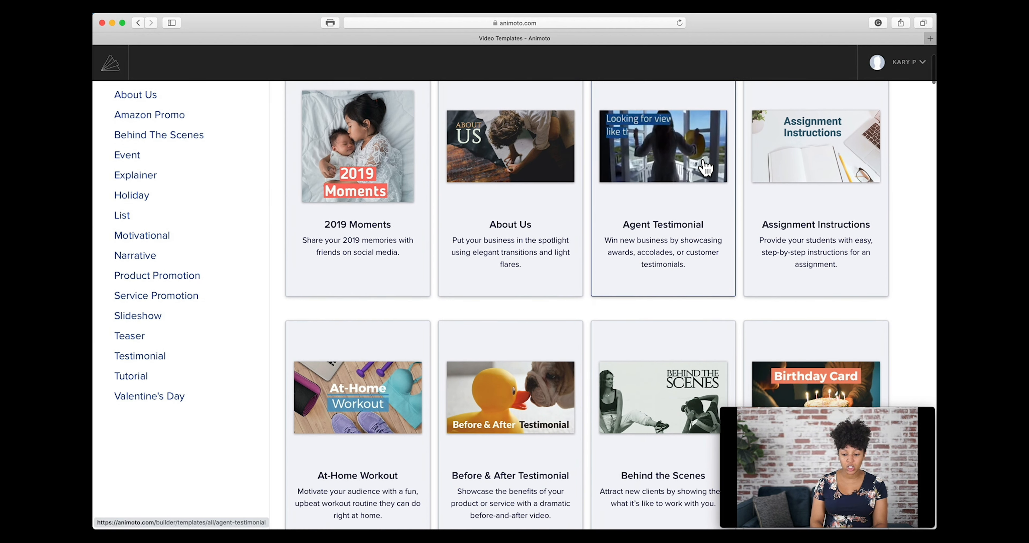
{"action": "scroll", "coordinate": [705, 168], "scroll_direction": "down", "scroll_amount": 4}
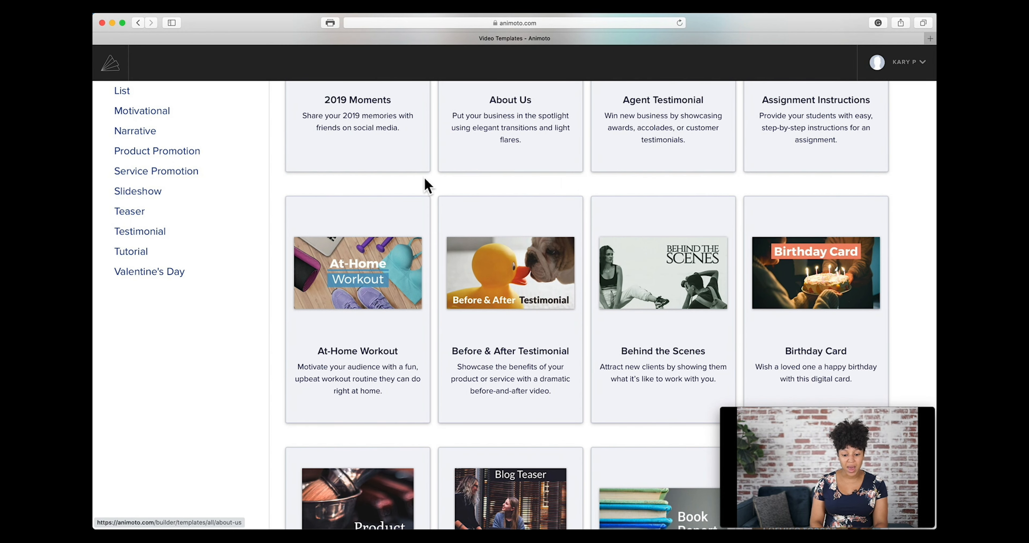
{"action": "scroll", "coordinate": [441, 195], "scroll_direction": "down", "scroll_amount": 5}
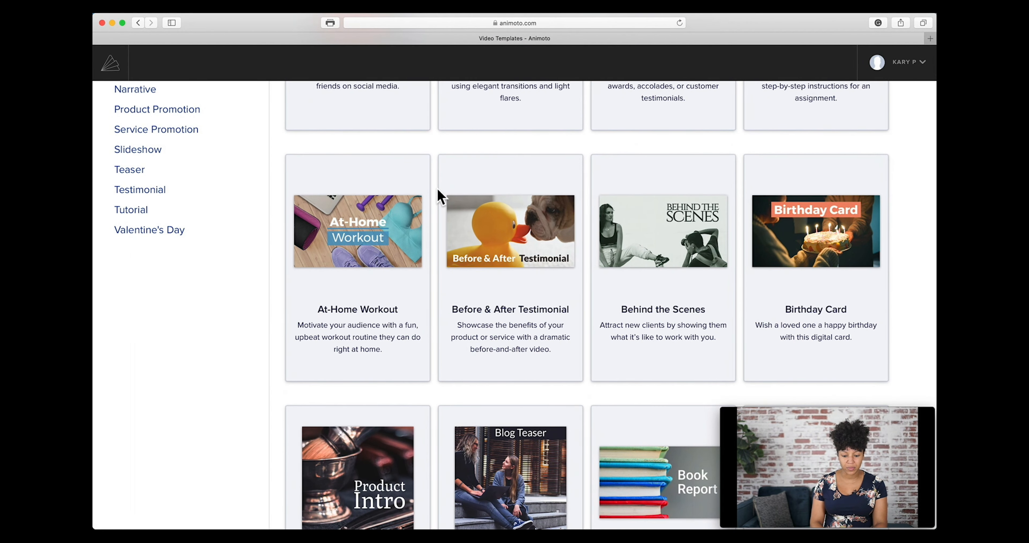
{"action": "scroll", "coordinate": [439, 196], "scroll_direction": "down", "scroll_amount": 15}
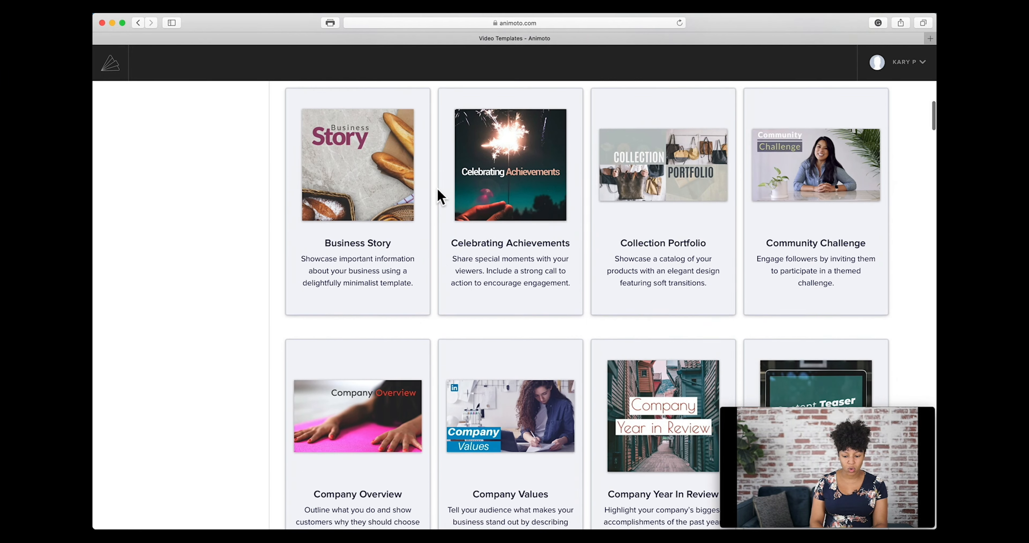
{"action": "scroll", "coordinate": [439, 196], "scroll_direction": "down", "scroll_amount": 20}
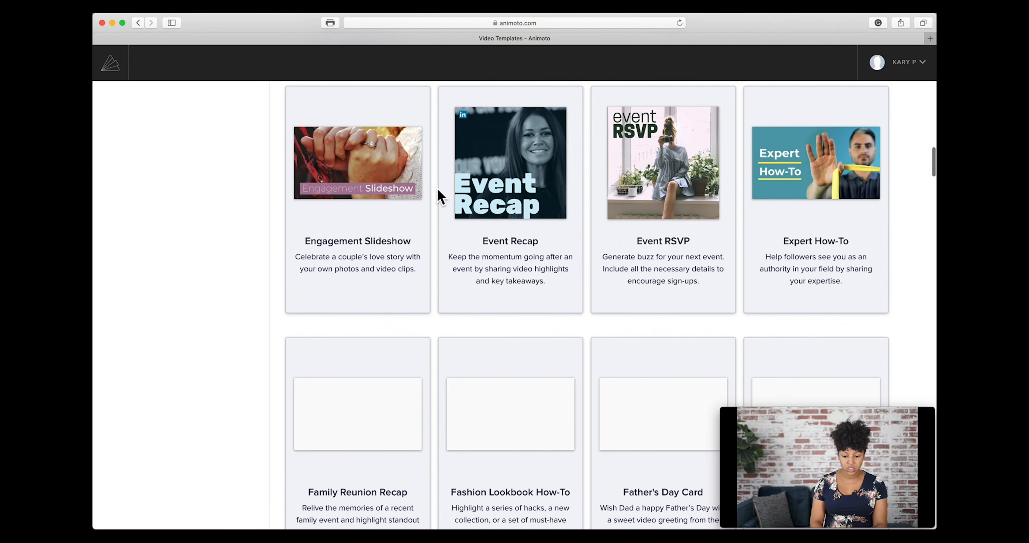
{"action": "scroll", "coordinate": [439, 196], "scroll_direction": "down", "scroll_amount": 17}
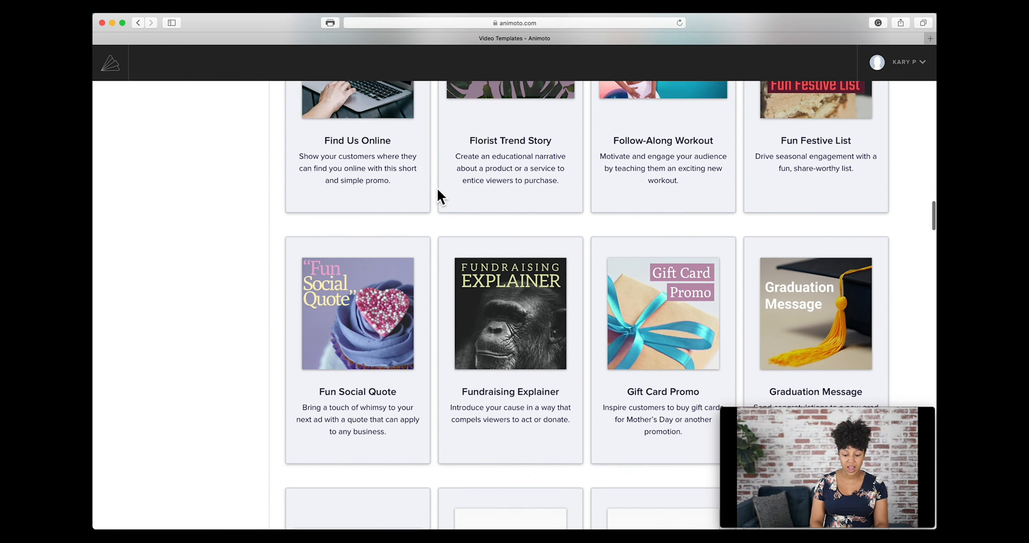
{"action": "scroll", "coordinate": [439, 195], "scroll_direction": "down", "scroll_amount": 20}
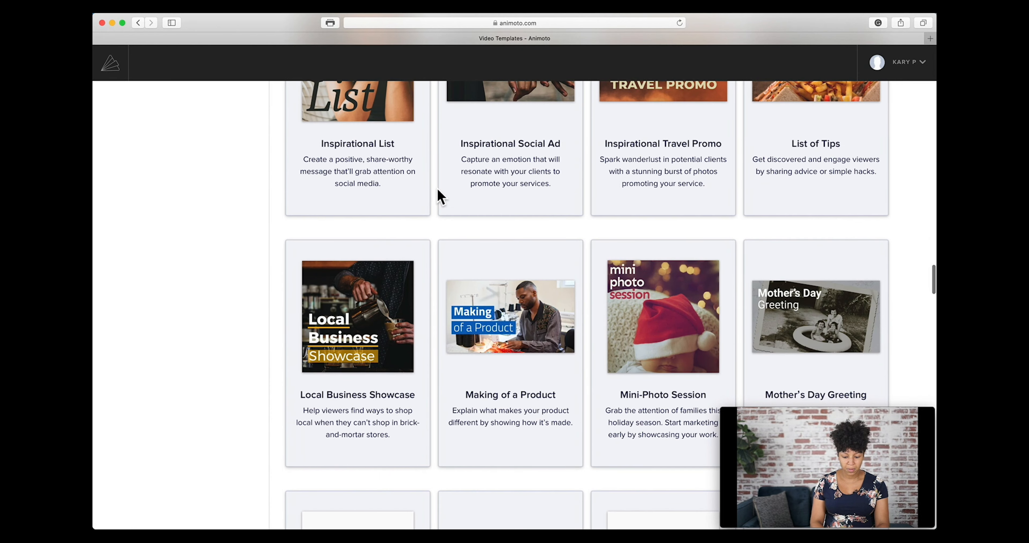
{"action": "scroll", "coordinate": [440, 196], "scroll_direction": "down", "scroll_amount": 20}
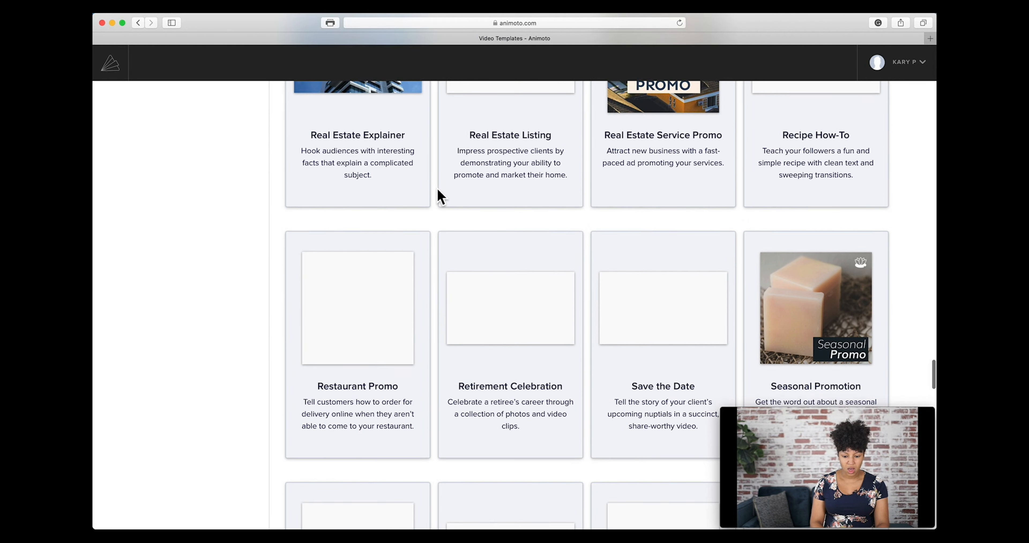
{"action": "scroll", "coordinate": [438, 196], "scroll_direction": "up", "scroll_amount": 2}
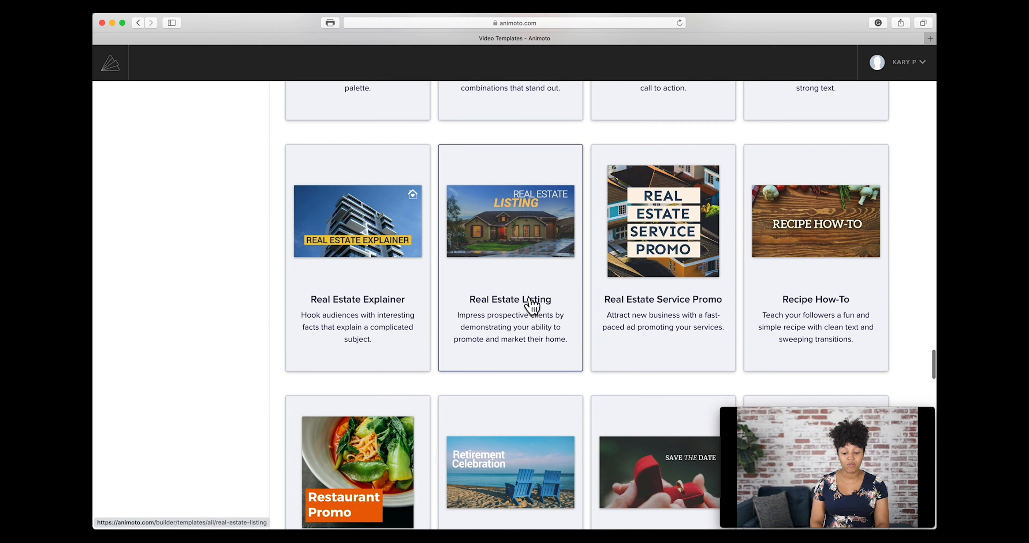
{"action": "left_click", "coordinate": [522, 246]}
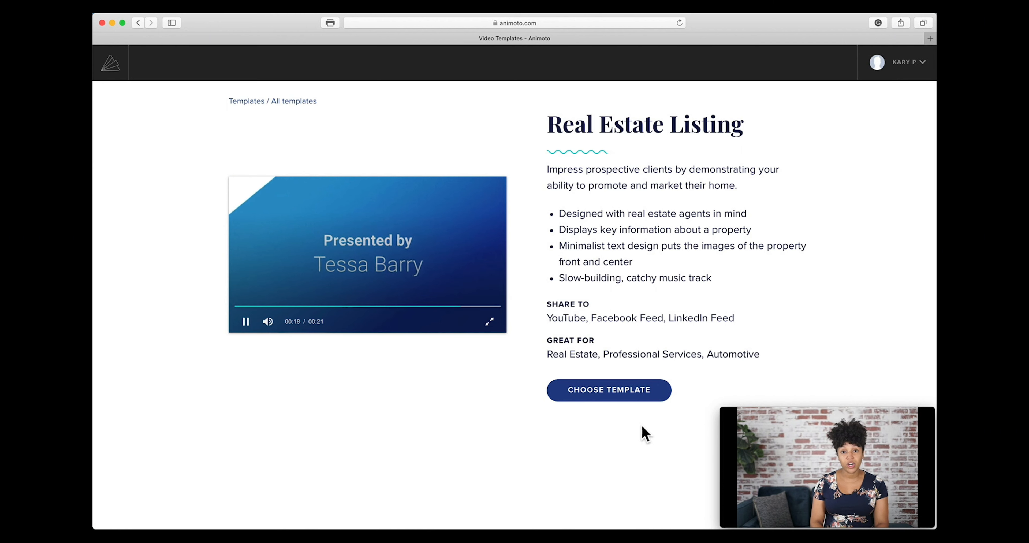
{"action": "left_click", "coordinate": [614, 403]}
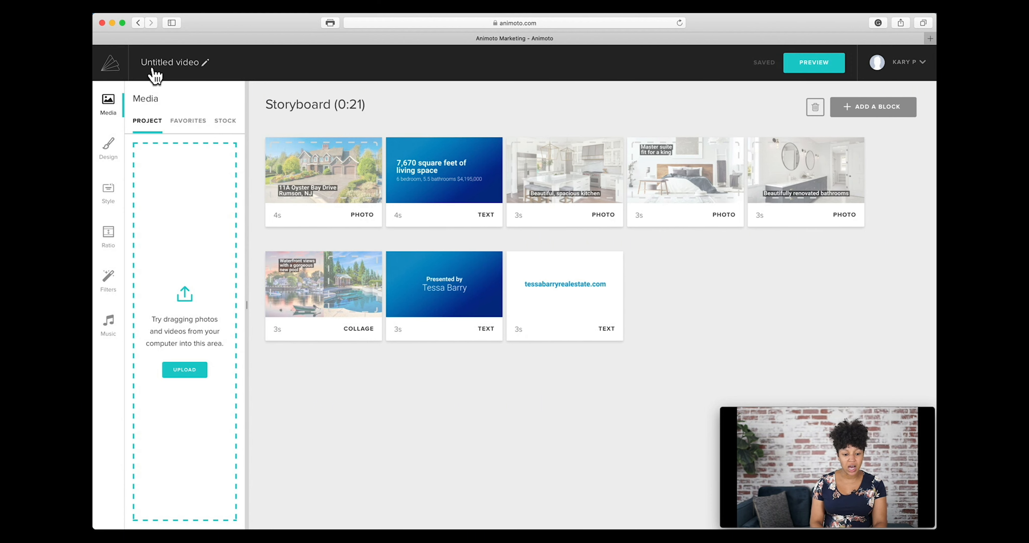
- Rename the untitled video with the property's street address followed by "- Just Listed" and save the title
{"action": "left_click", "coordinate": [185, 69]}
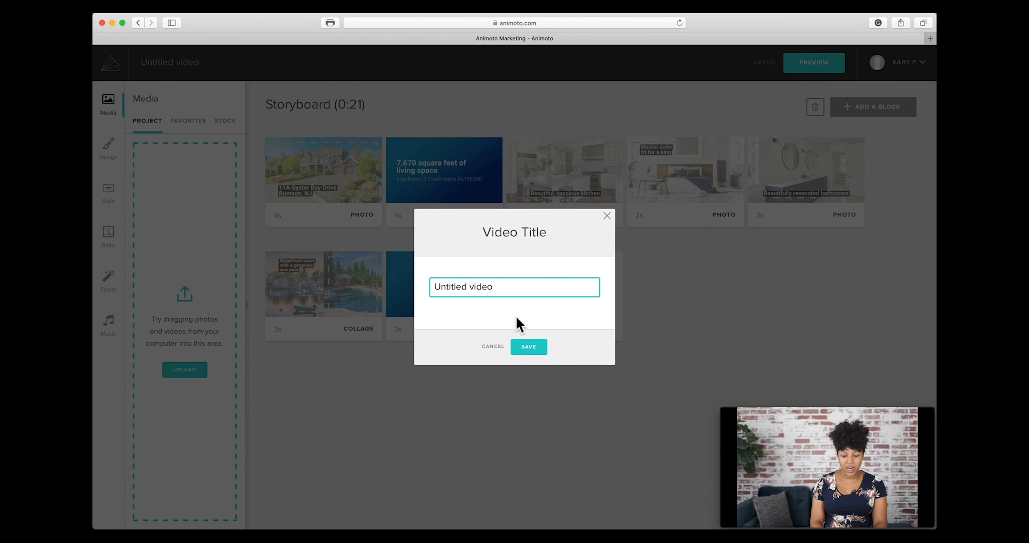
{"action": "left_click_drag", "start_coordinate": [503, 287], "coordinate": [369, 295]}
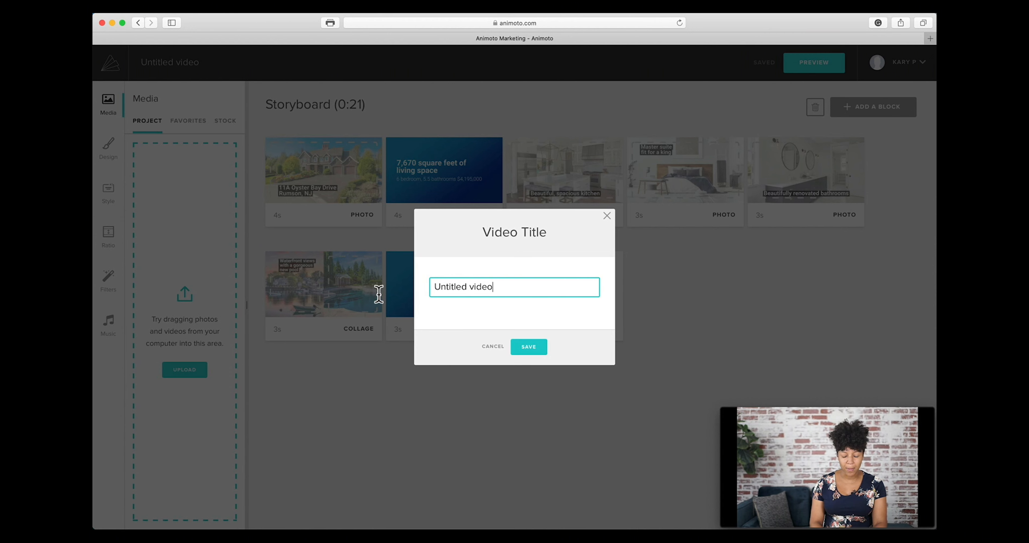
{"action": "left_click_drag", "start_coordinate": [498, 290], "coordinate": [416, 291]}
{"action": "type", "text": "123"}
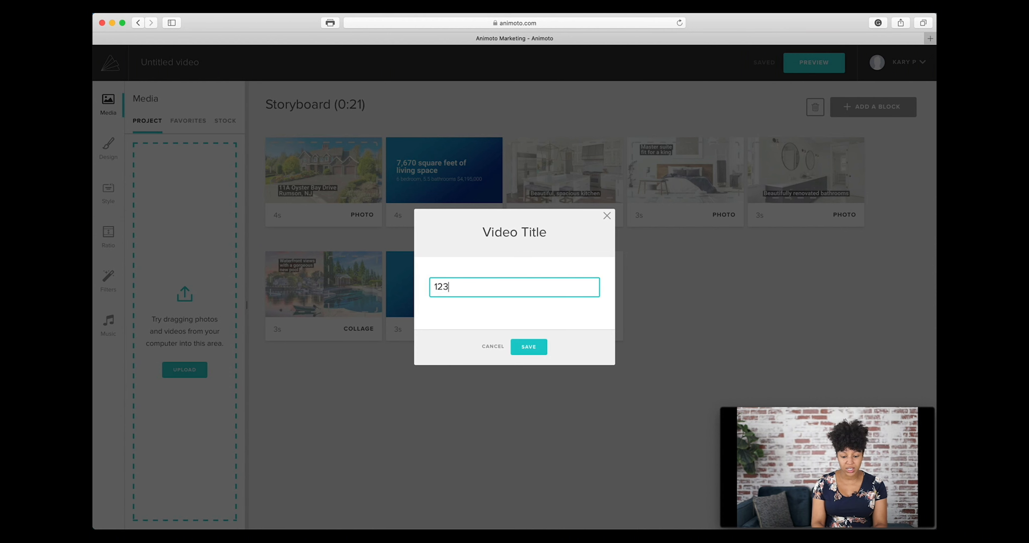
{"action": "type", "text": " Main Street -"}
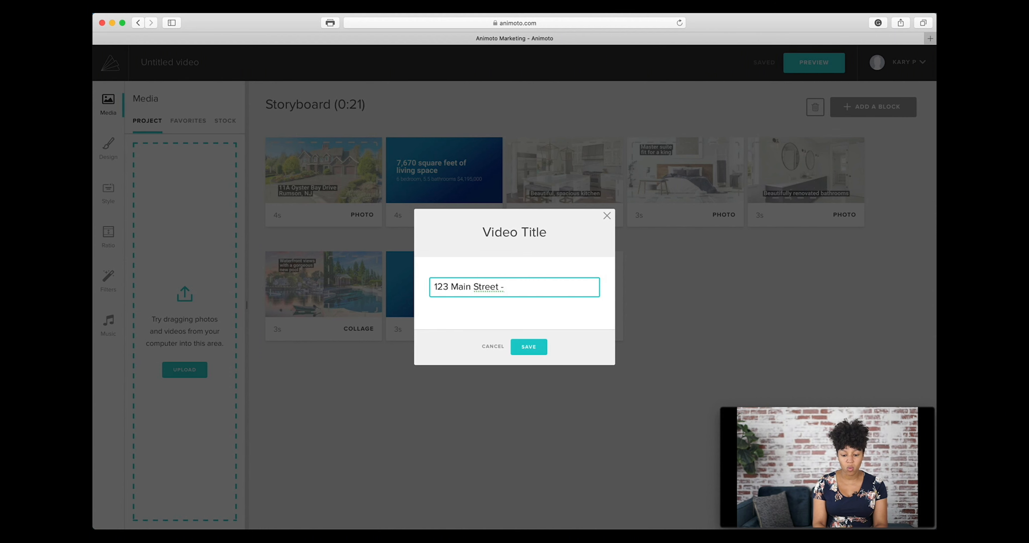
{"action": "type", "text": " Just Listed"}
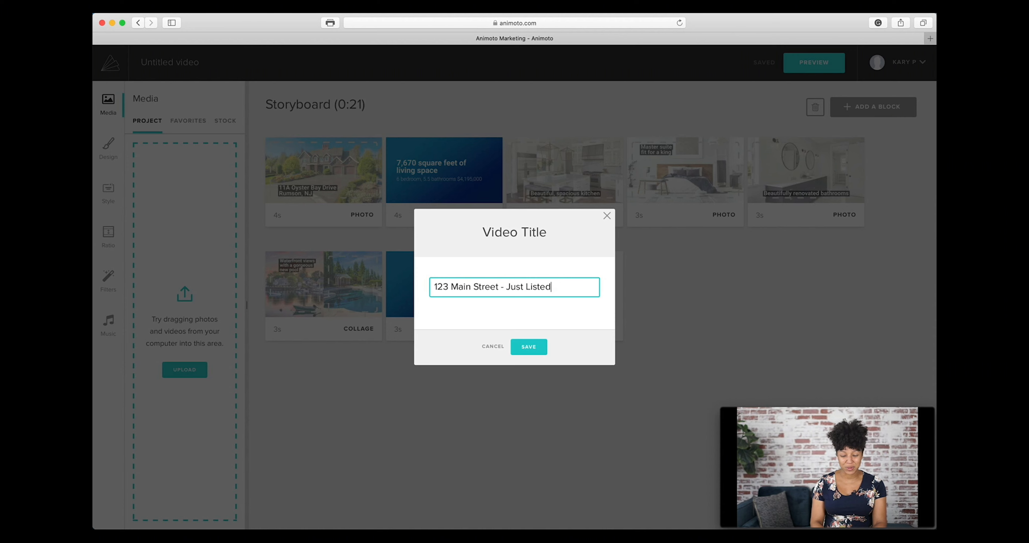
{"action": "left_click", "coordinate": [536, 349]}
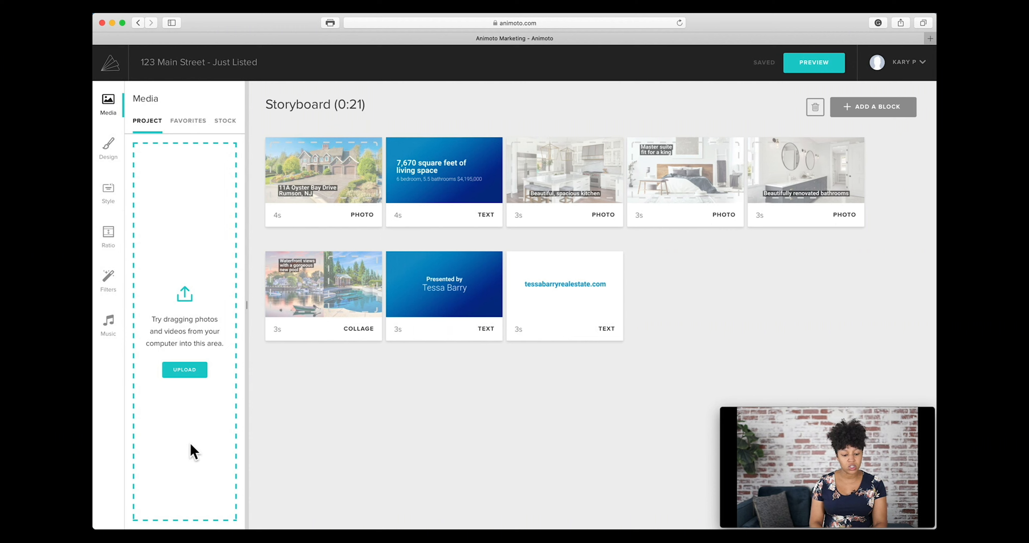
- Begin a media upload and browse to the Tutorial Files folder inside Desktop, How To Videos, Animoto
{"action": "left_click", "coordinate": [186, 370]}
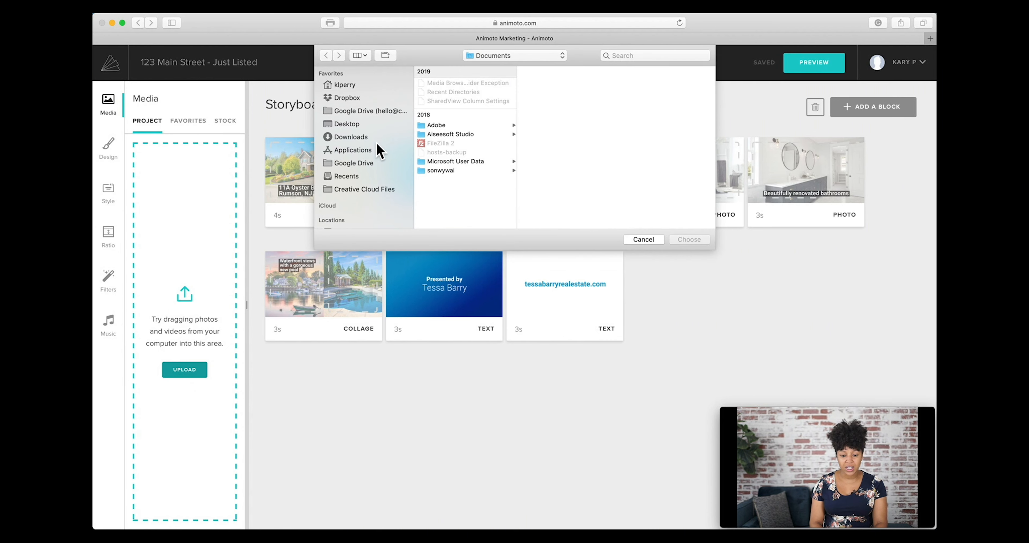
{"action": "left_click", "coordinate": [356, 126]}
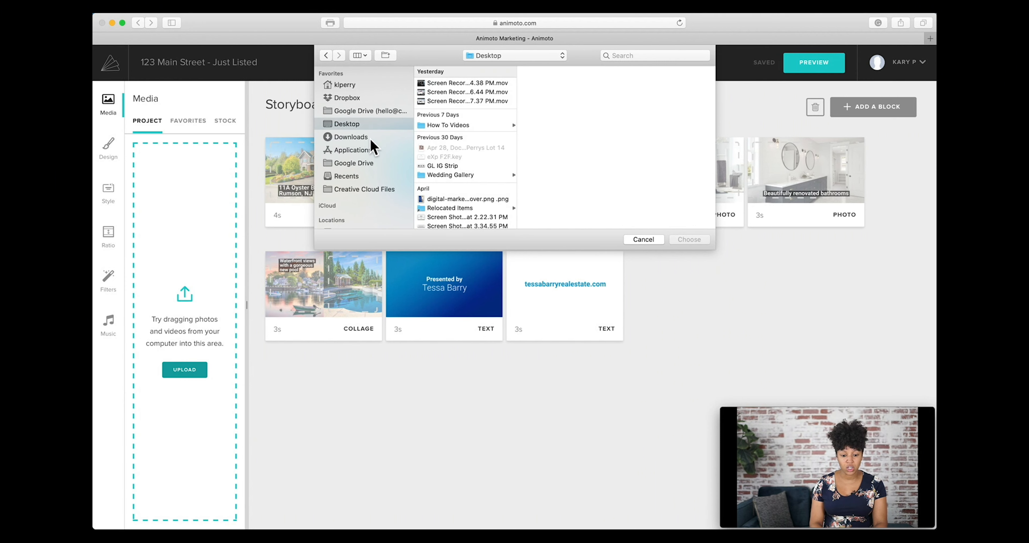
{"action": "left_click", "coordinate": [365, 140]}
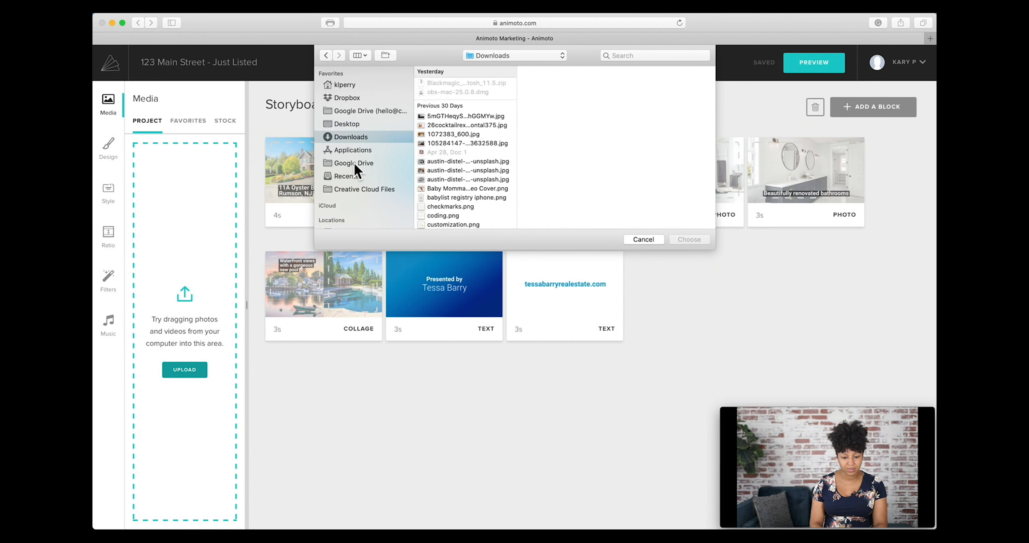
{"action": "left_click", "coordinate": [347, 125]}
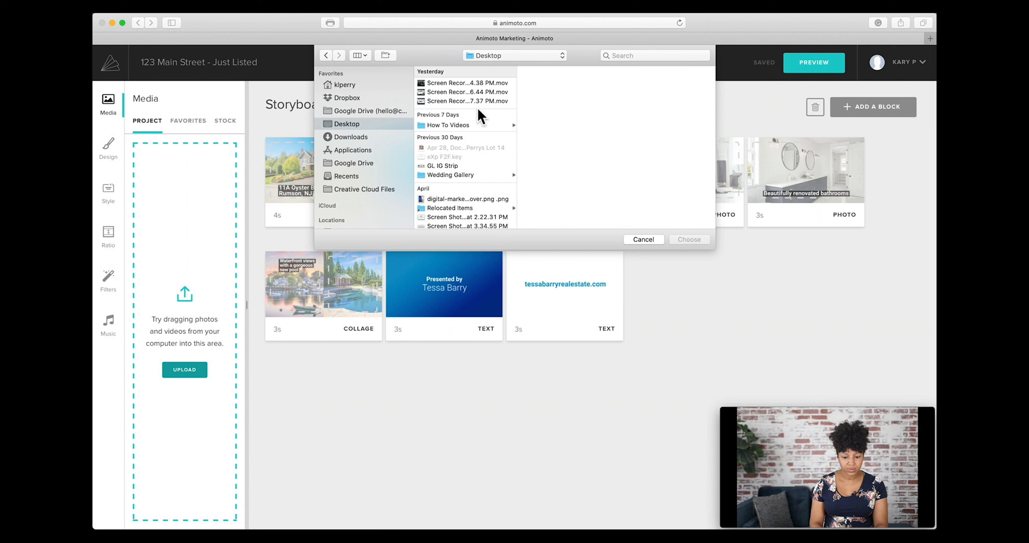
{"action": "left_click", "coordinate": [459, 125]}
{"action": "left_click", "coordinate": [543, 83]}
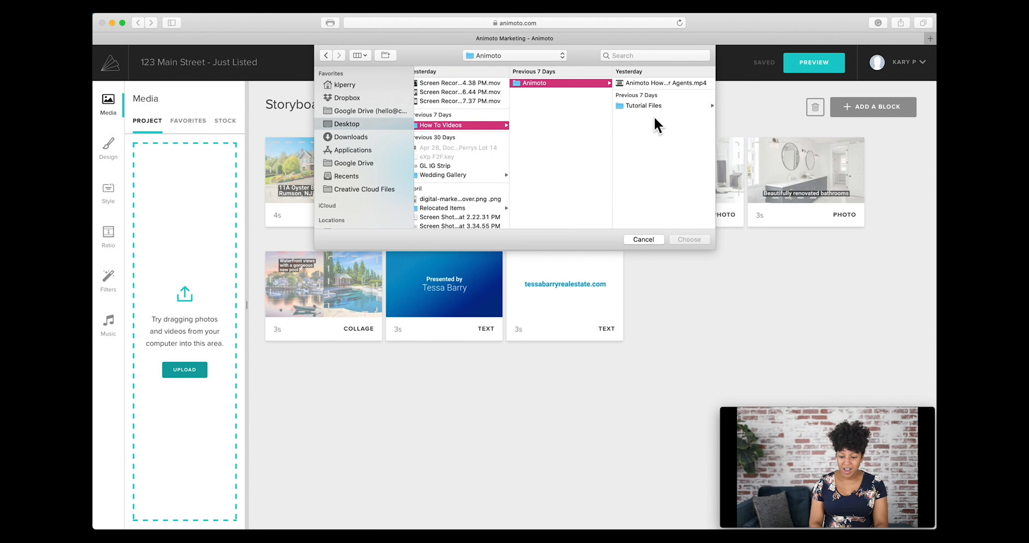
{"action": "left_click", "coordinate": [643, 106]}
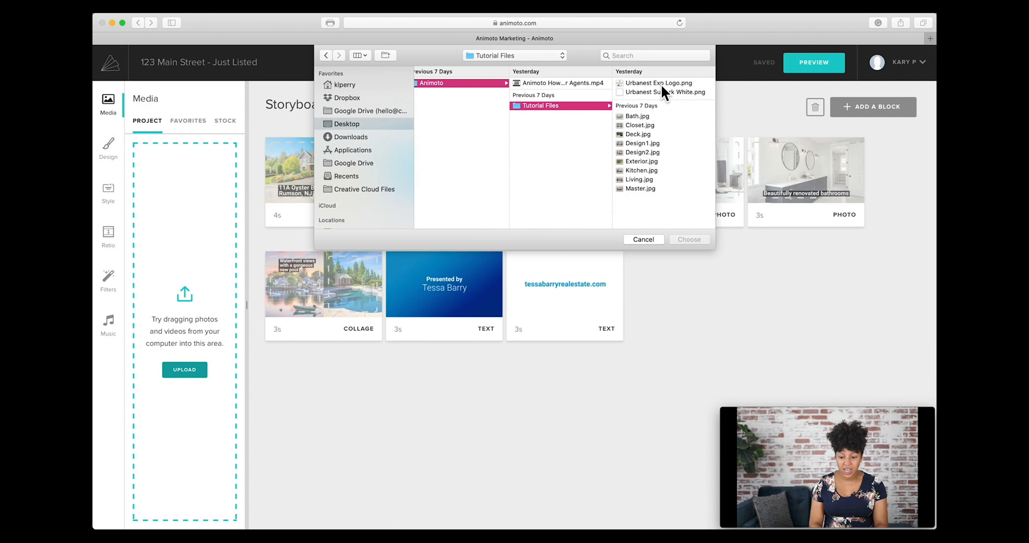
- Upload the nine property photos from Bath.jpg to Master.jpg together with Urbanest Exp Logo.png to the project media
{"action": "left_click", "coordinate": [638, 116]}
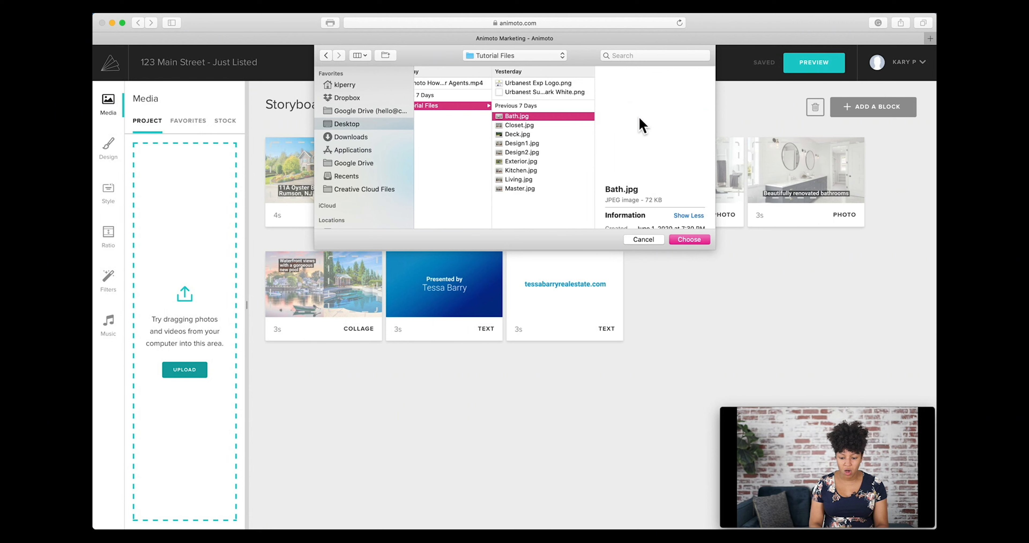
{"action": "left_click", "coordinate": [528, 190], "text": "super"}
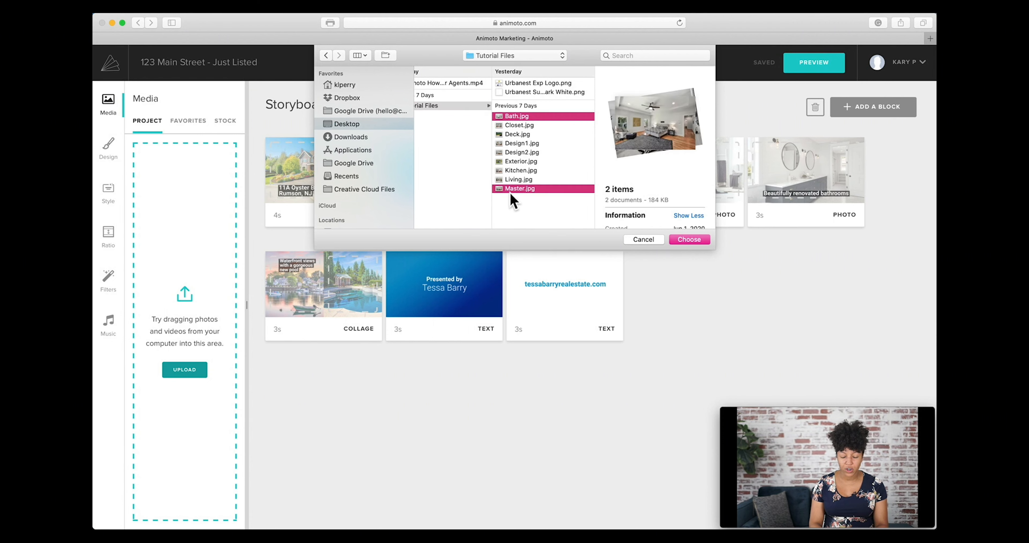
{"action": "left_click", "coordinate": [519, 190], "text": "super"}
{"action": "left_click", "coordinate": [519, 190], "text": "shift"}
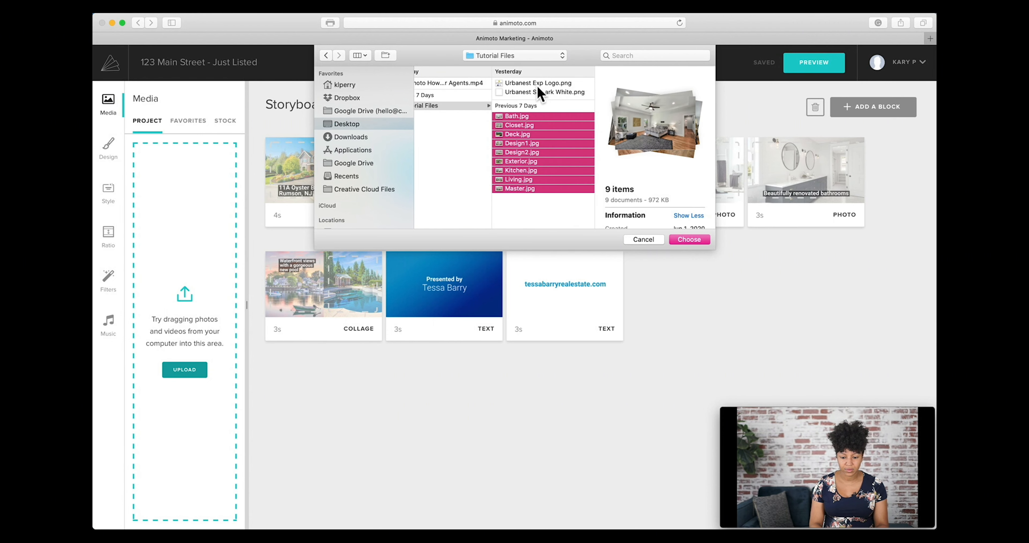
{"action": "left_click", "coordinate": [563, 84], "text": "super"}
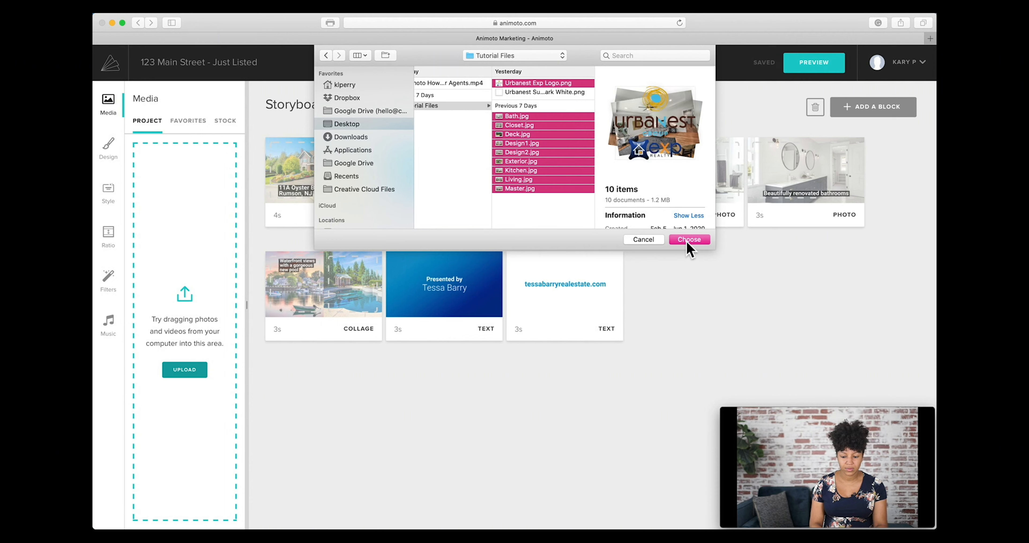
{"action": "left_click", "coordinate": [688, 241]}
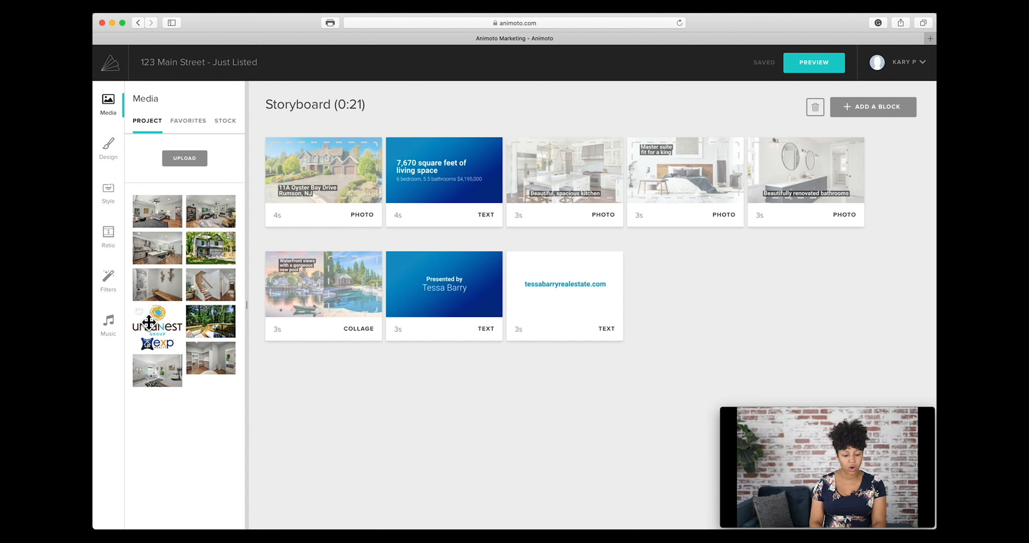
- Mark the uploaded Urbanest eXp logo as a favorite and display the favorite media
{"action": "left_click", "coordinate": [138, 312]}
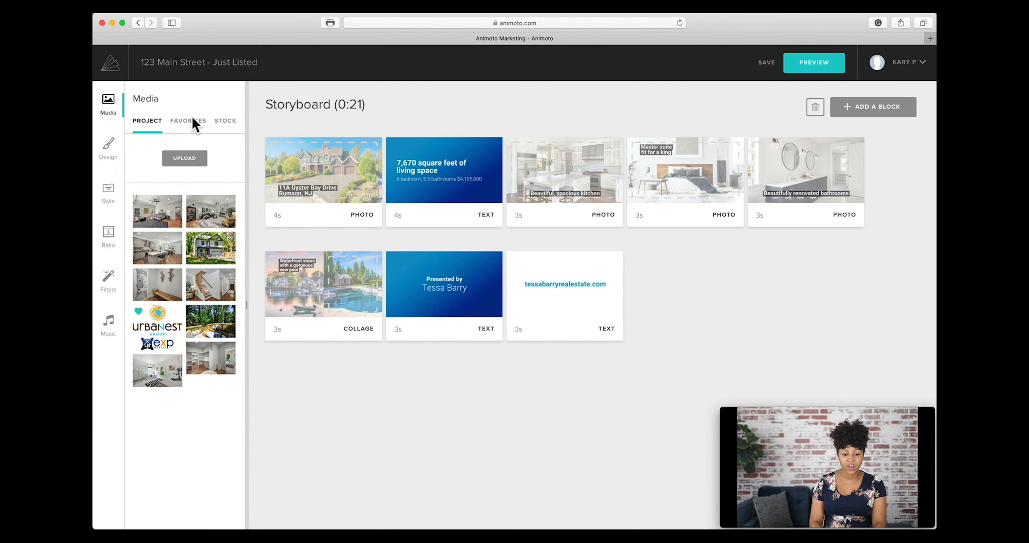
{"action": "left_click", "coordinate": [189, 123]}
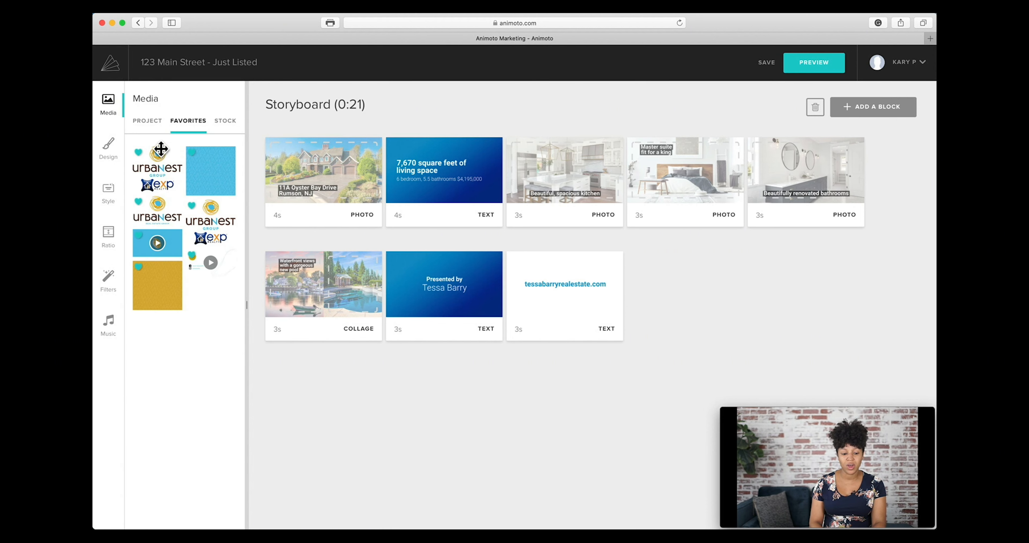
- Place the house exterior photo from the project media in the first storyboard block and open that block for editing
{"action": "left_click", "coordinate": [155, 122]}
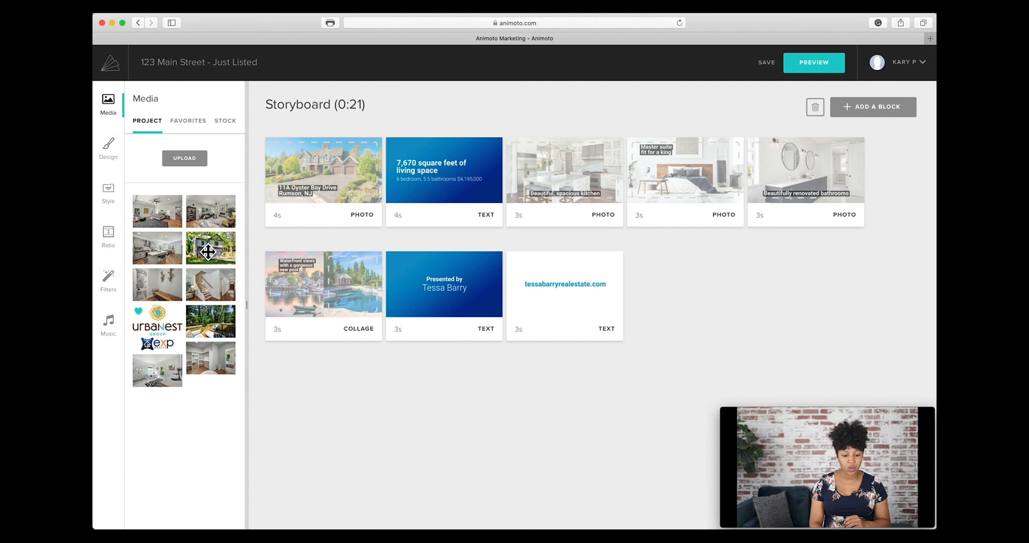
{"action": "left_click_drag", "start_coordinate": [208, 252], "coordinate": [327, 182]}
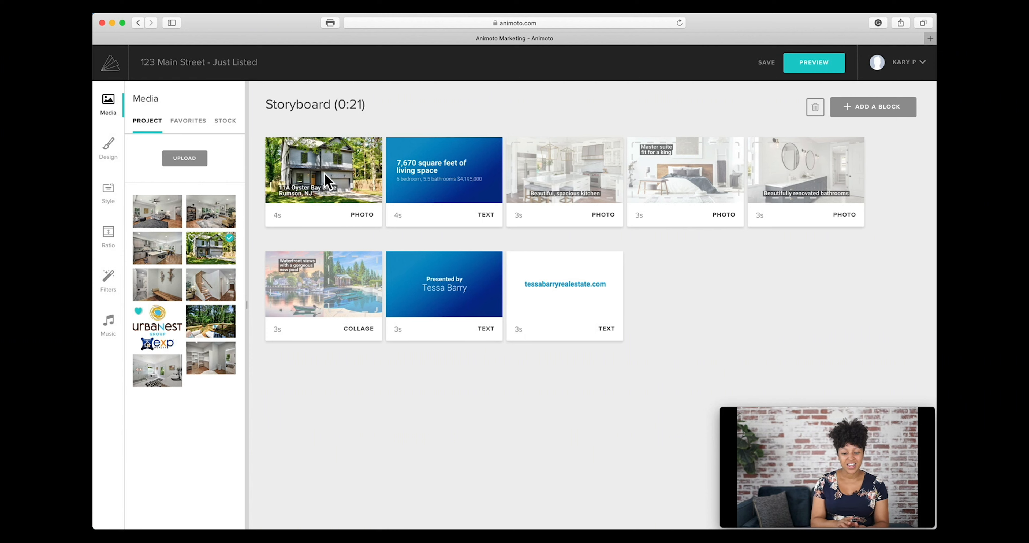
{"action": "mouse_move", "coordinate": [326, 182]}
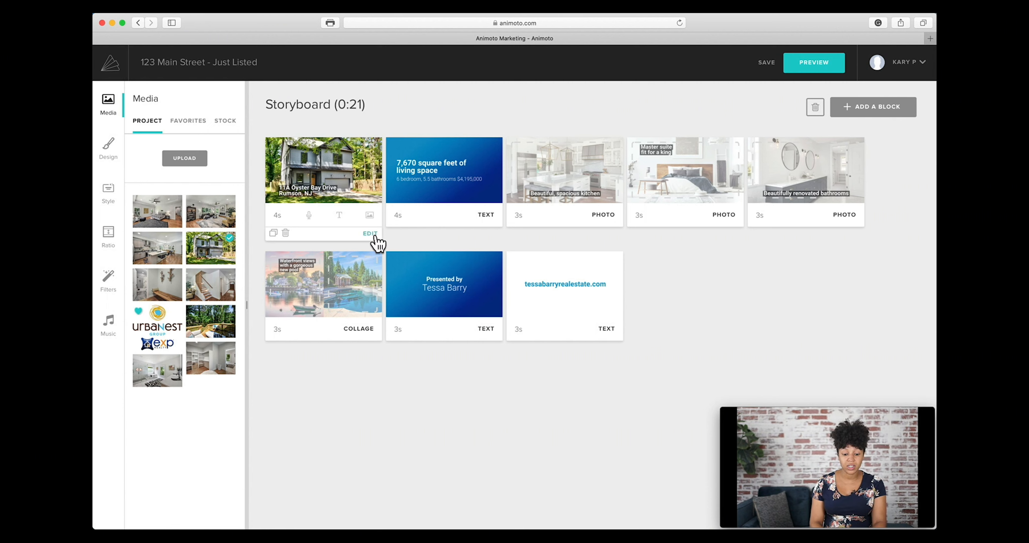
{"action": "left_click", "coordinate": [371, 233]}
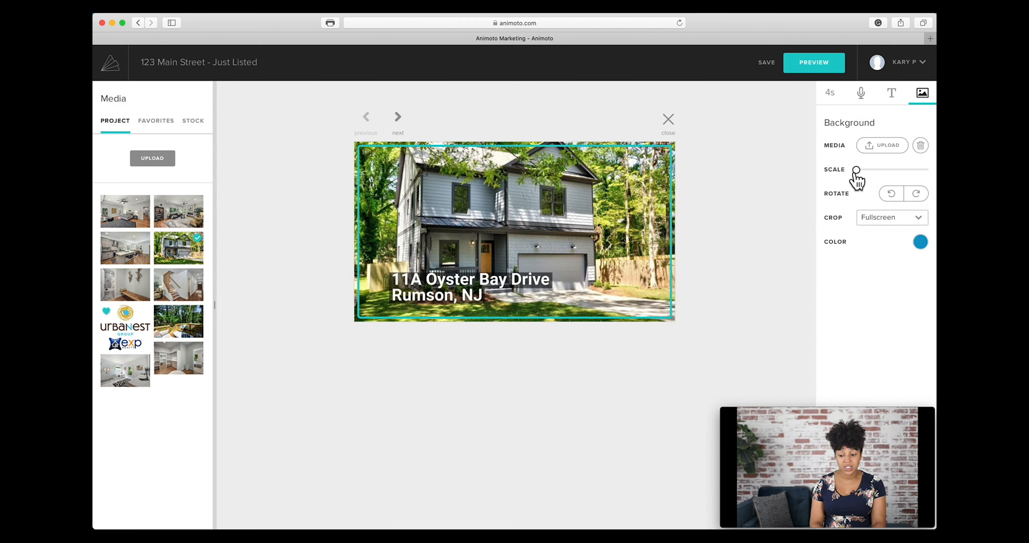
- Try the Crop left layout on the opening block's background photo and restore the Fullscreen crop
{"action": "mouse_move", "coordinate": [856, 169]}
{"action": "left_mouse_down"}
{"action": "mouse_move", "coordinate": [870, 169]}
{"action": "mouse_move", "coordinate": [847, 168]}
{"action": "left_mouse_up"}
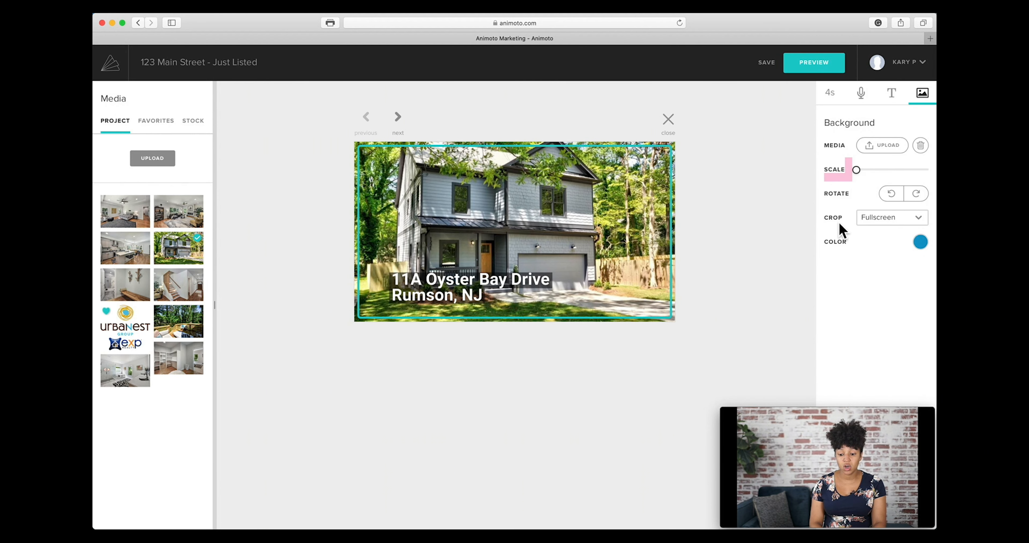
{"action": "left_click", "coordinate": [893, 223]}
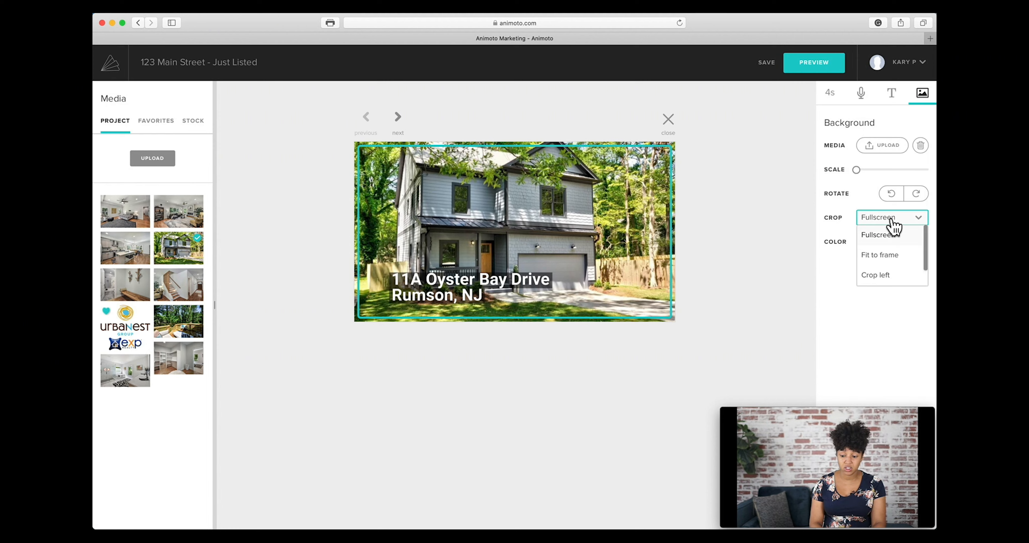
{"action": "left_click", "coordinate": [892, 276]}
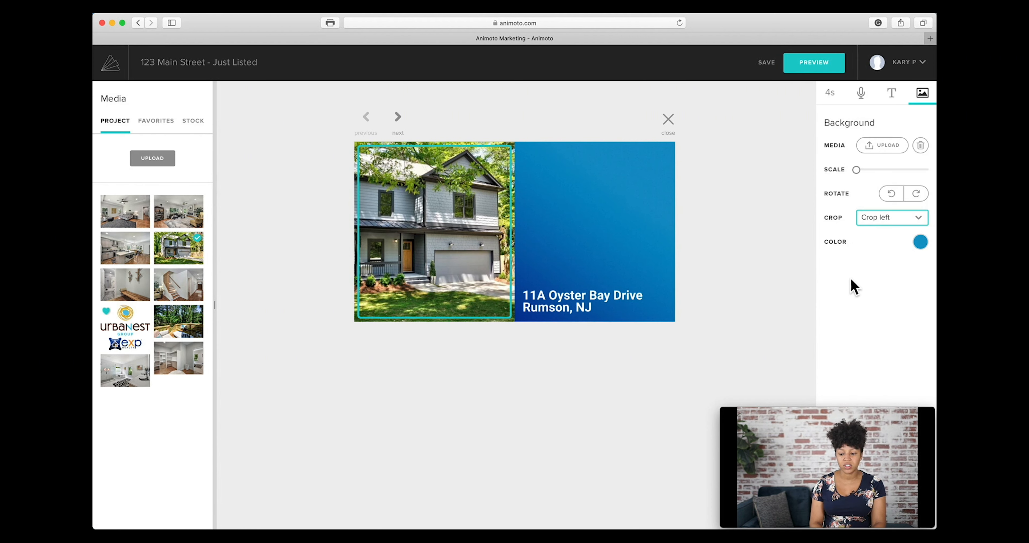
{"action": "left_click", "coordinate": [877, 222]}
{"action": "left_click", "coordinate": [891, 232]}
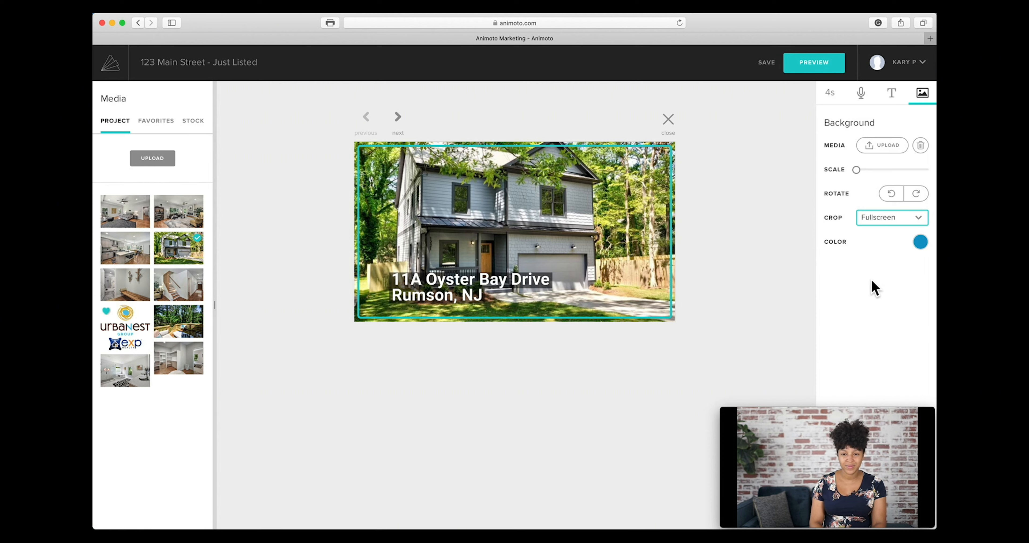
- Replace the opening block's title with the property's street address, city and state, and set the subtitle to JUST LISTED
{"action": "left_click", "coordinate": [892, 97]}
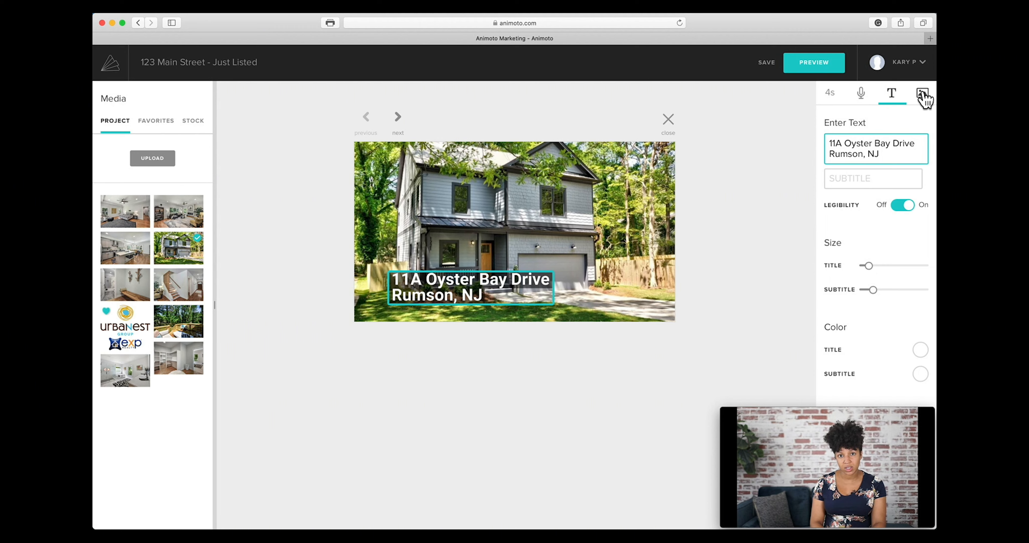
{"action": "left_click_drag", "start_coordinate": [888, 154], "coordinate": [818, 146]}
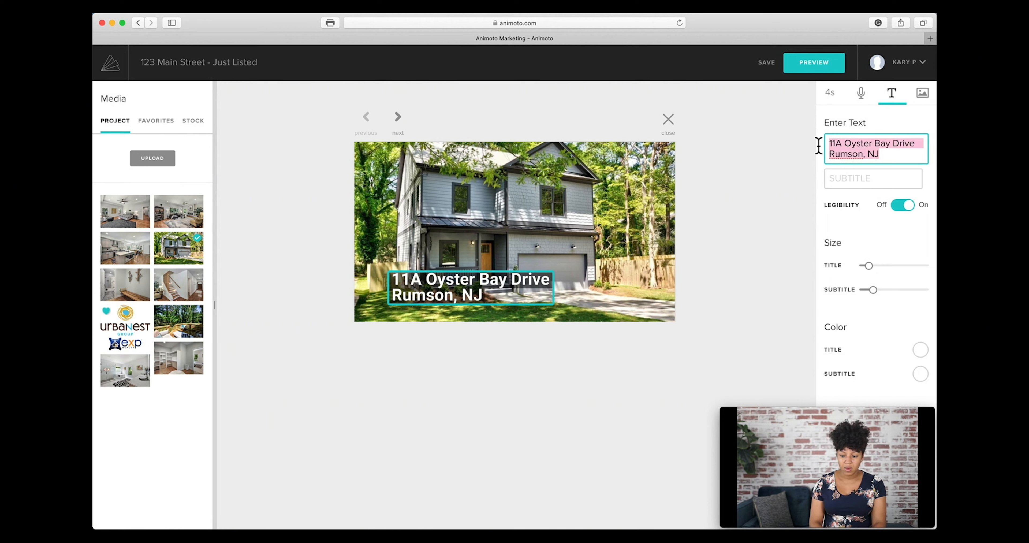
{"action": "type", "text": "123 "}
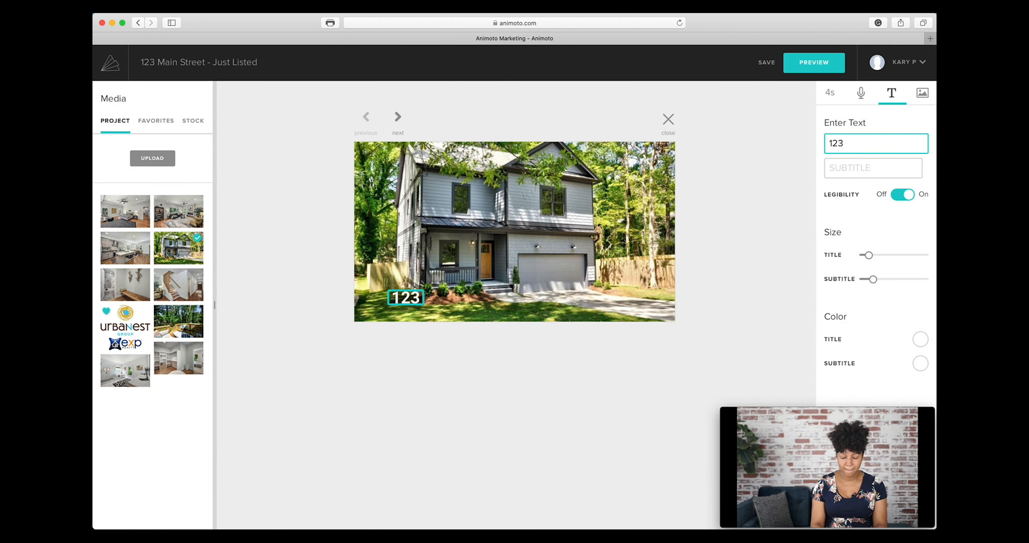
{"action": "type", "text": "Main Street "}
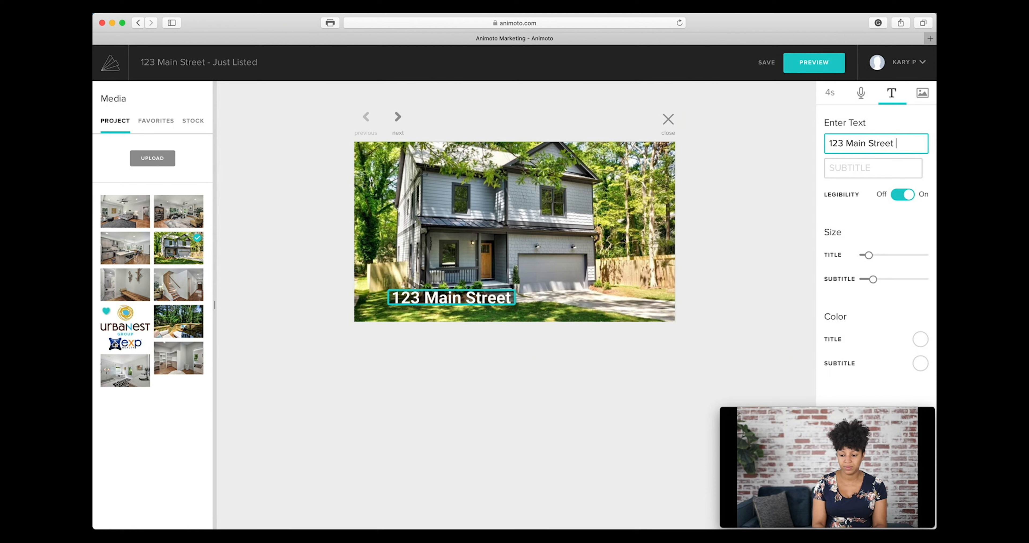
{"action": "type", "text": ", Atlanta, G"}
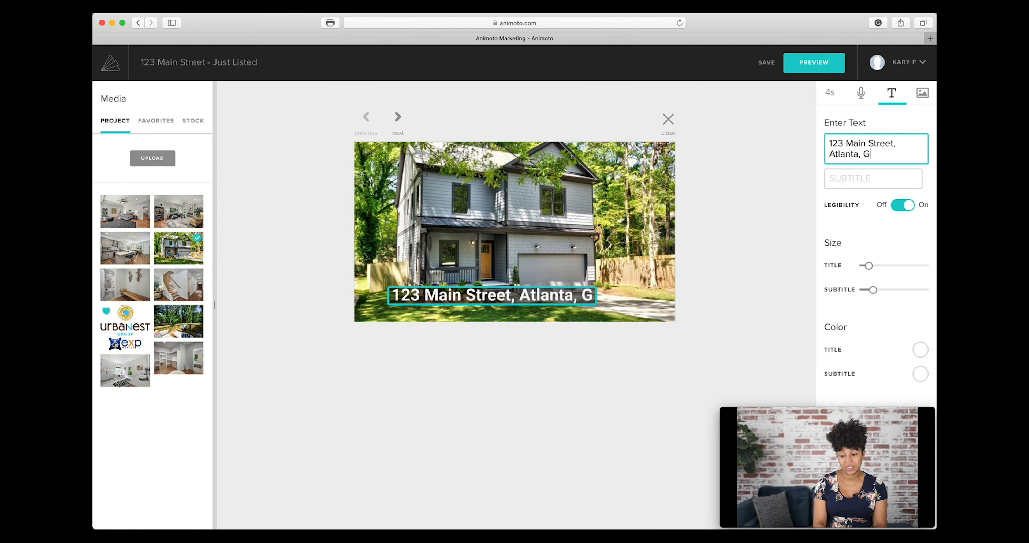
{"action": "type", "text": "A"}
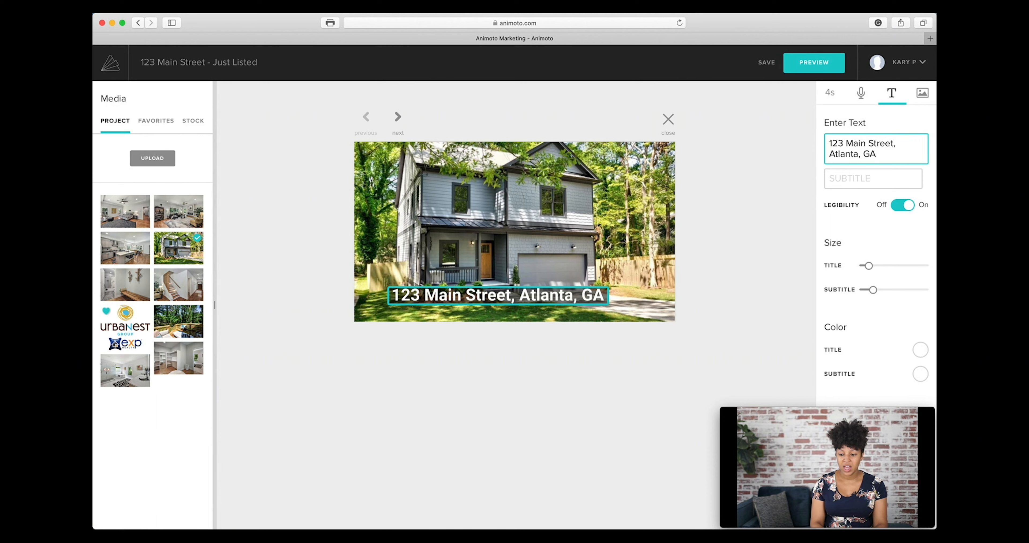
{"action": "key", "text": "Tab"}
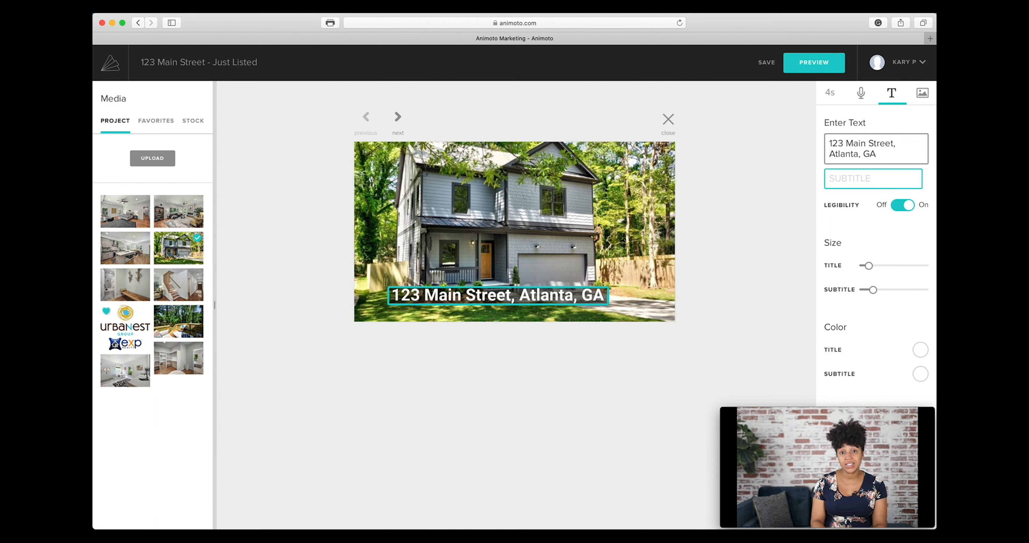
{"action": "type", "text": "JUST"}
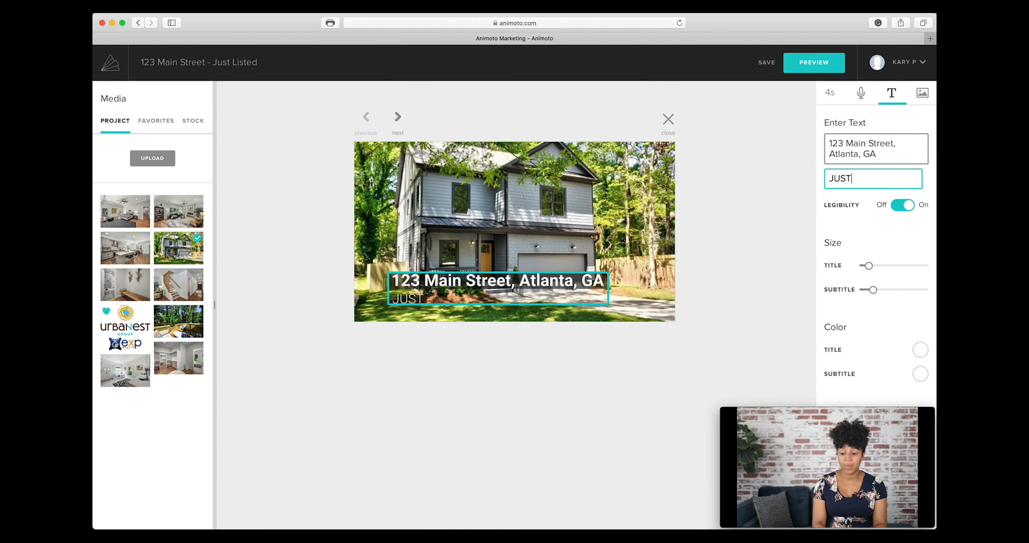
{"action": "type", "text": " LISTED"}
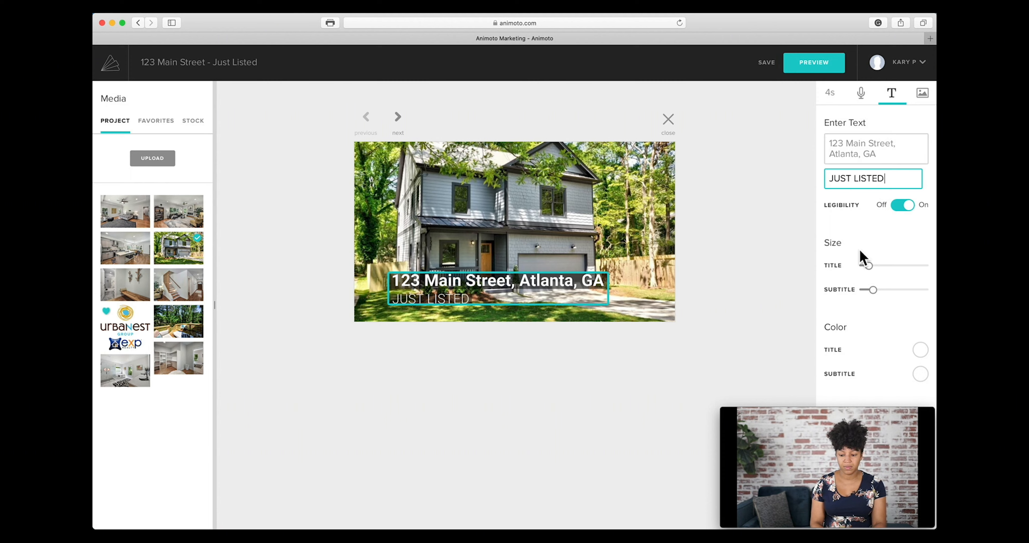
{"action": "left_click", "coordinate": [871, 236]}
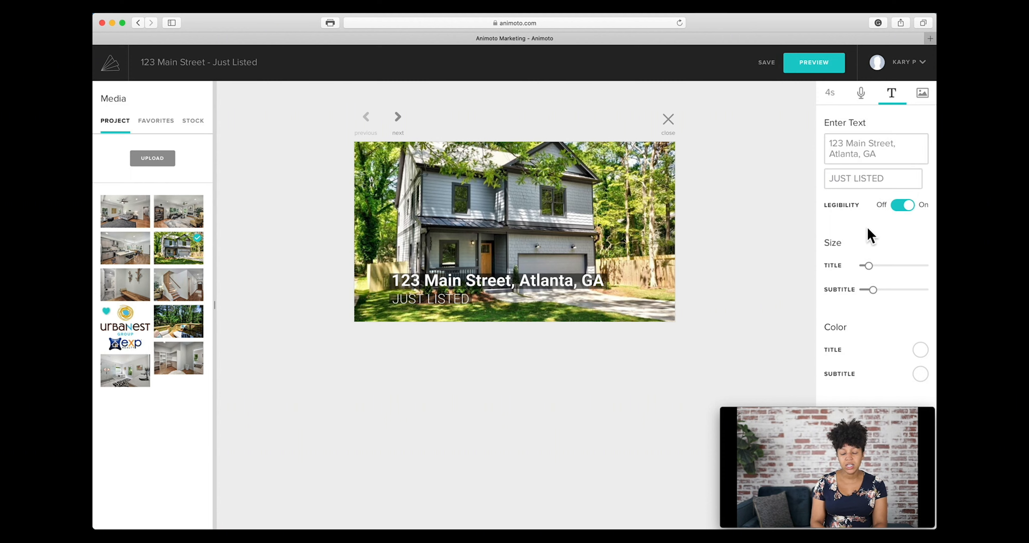
- Compare the opening block's text with and without the Legibility effect, leaving Legibility on
{"action": "left_click", "coordinate": [904, 212]}
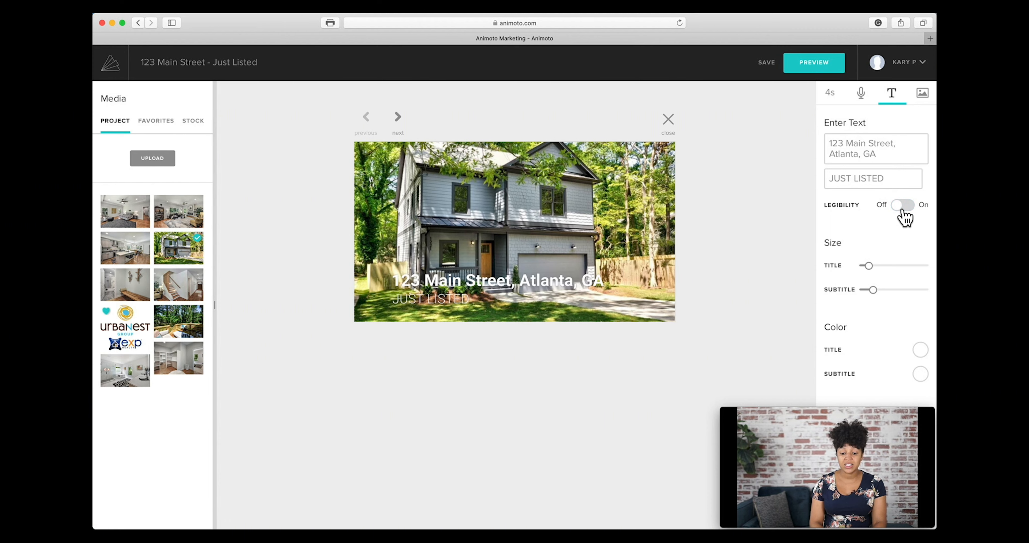
{"action": "left_click", "coordinate": [904, 211]}
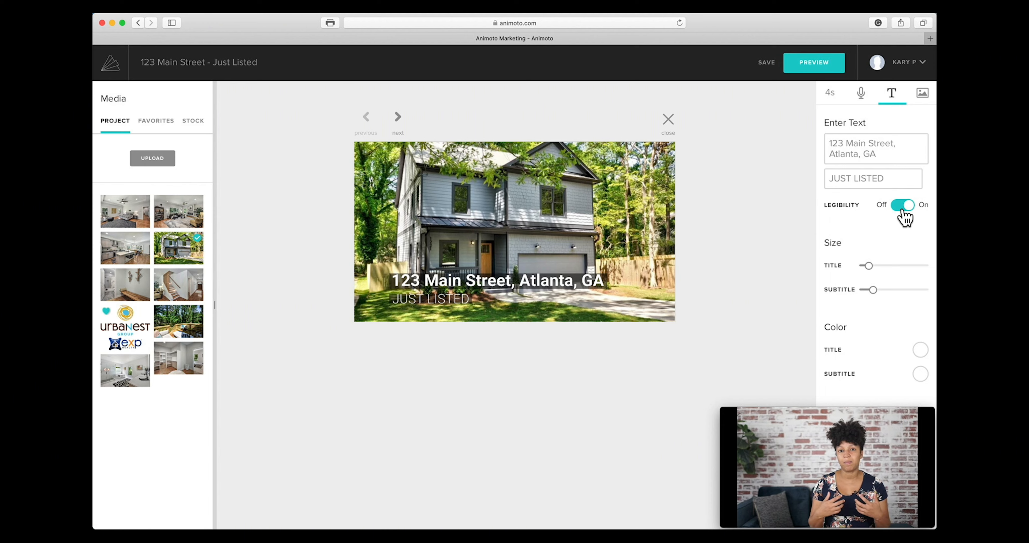
{"action": "left_click", "coordinate": [904, 215]}
{"action": "left_click", "coordinate": [904, 215]}
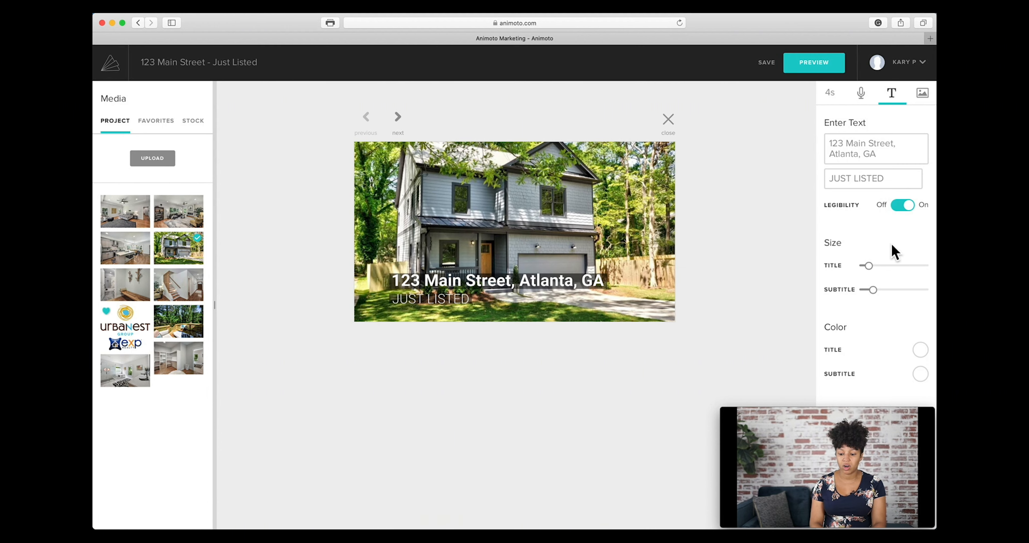
- Review the text styling, voiceover and timing settings of the opening block
{"action": "scroll", "coordinate": [894, 255], "scroll_direction": "down", "scroll_amount": 1}
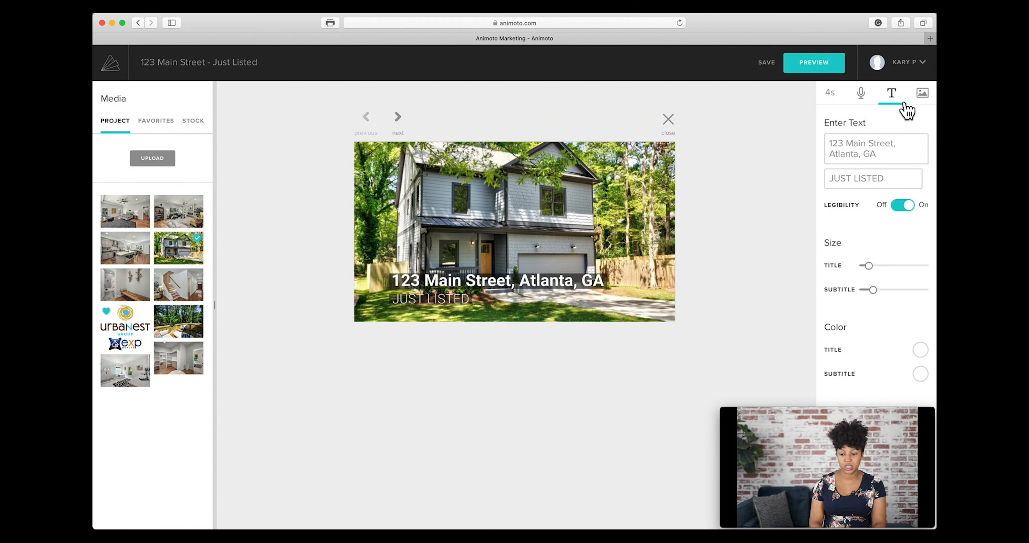
{"action": "left_click", "coordinate": [862, 94]}
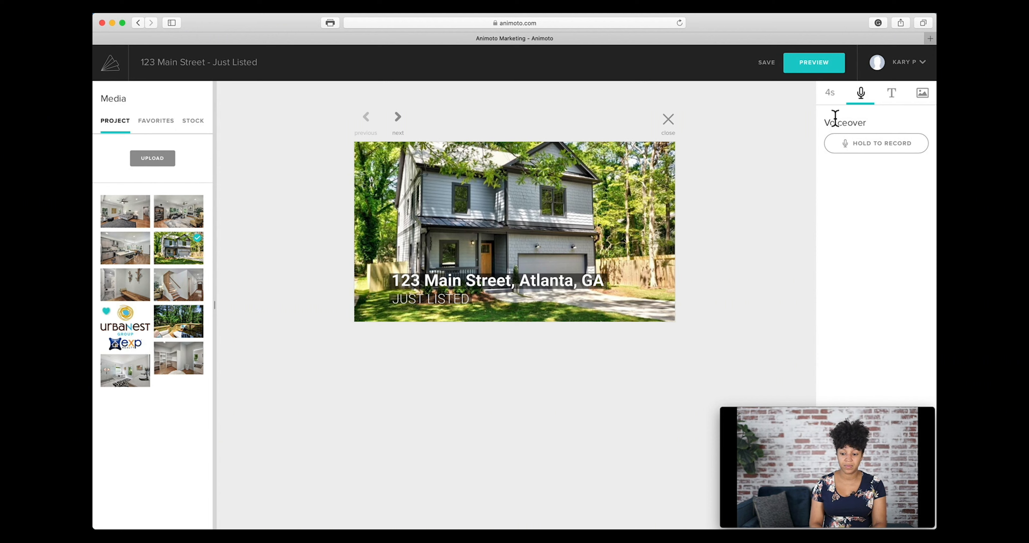
{"action": "left_click", "coordinate": [831, 96]}
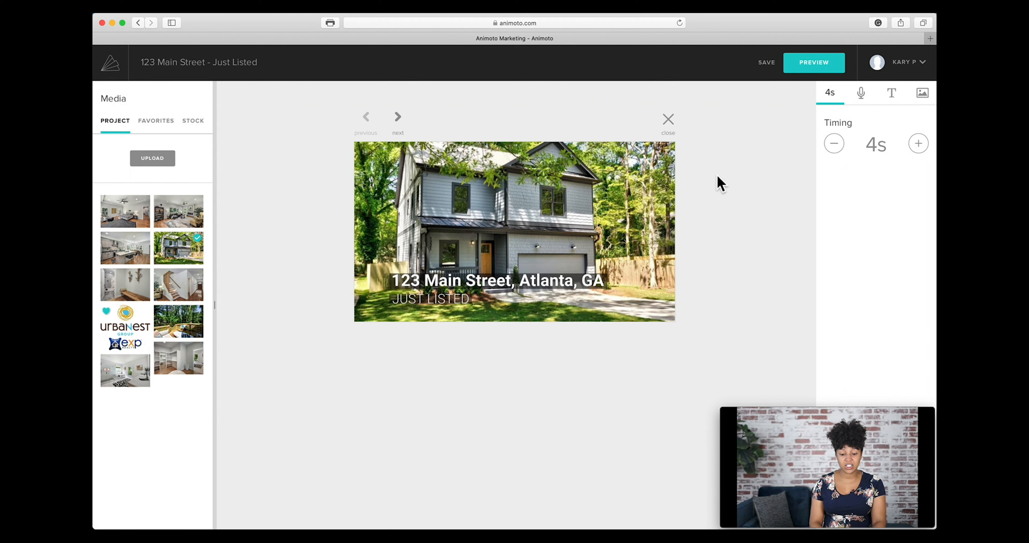
- Save the video project after closing the opening block, and reload the editor page
{"action": "left_click", "coordinate": [667, 120]}
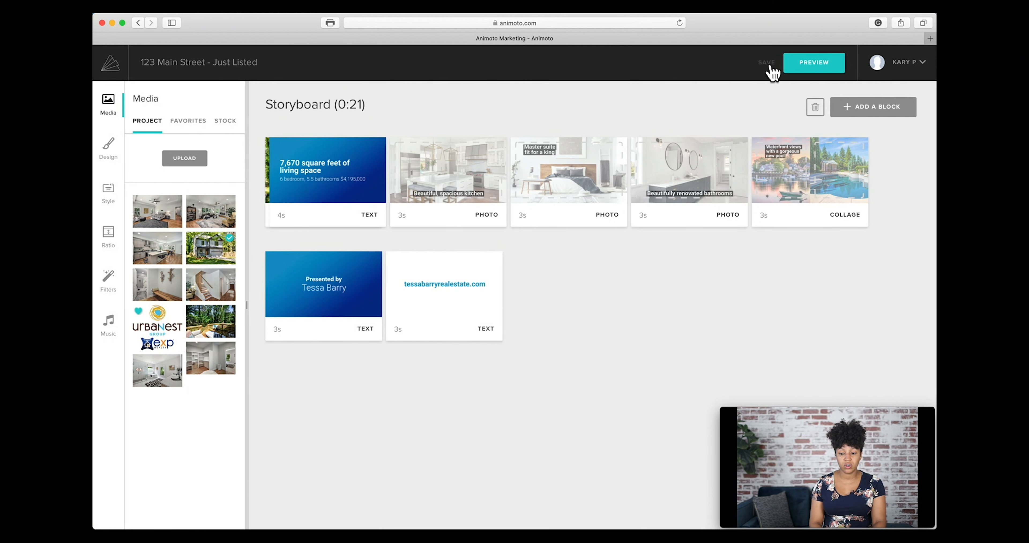
{"action": "left_click", "coordinate": [771, 63]}
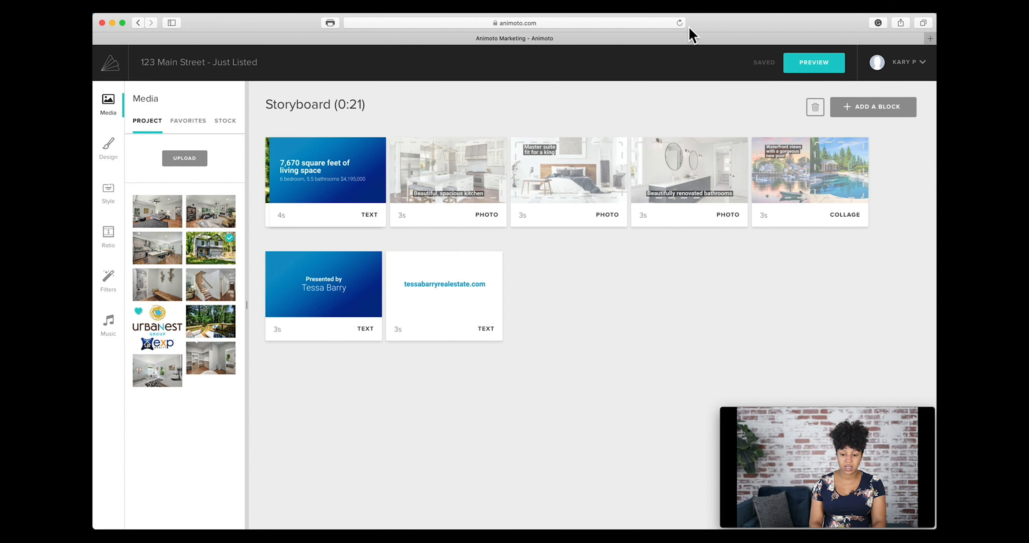
{"action": "left_click", "coordinate": [680, 23]}
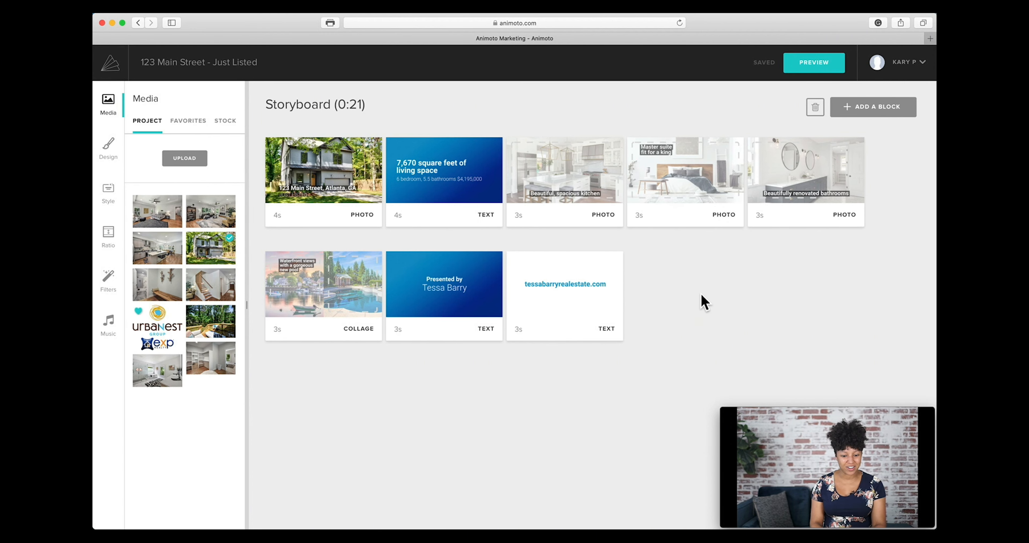
{"action": "mouse_move", "coordinate": [313, 164]}
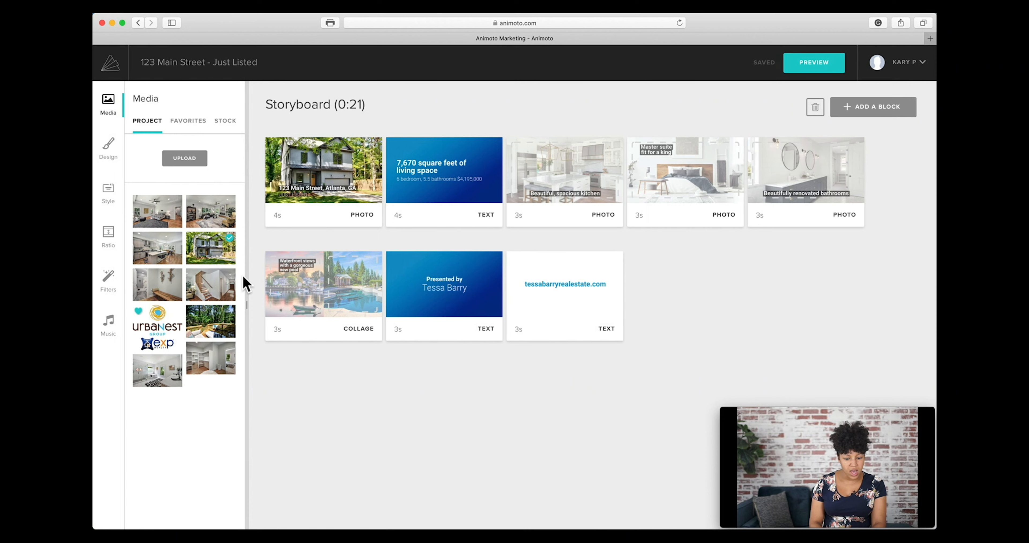
- Fill the kitchen, master suite and bathrooms photo blocks with the matching kitchen, bedroom and bathroom photos from the project media
{"action": "left_click_drag", "start_coordinate": [167, 257], "coordinate": [581, 180]}
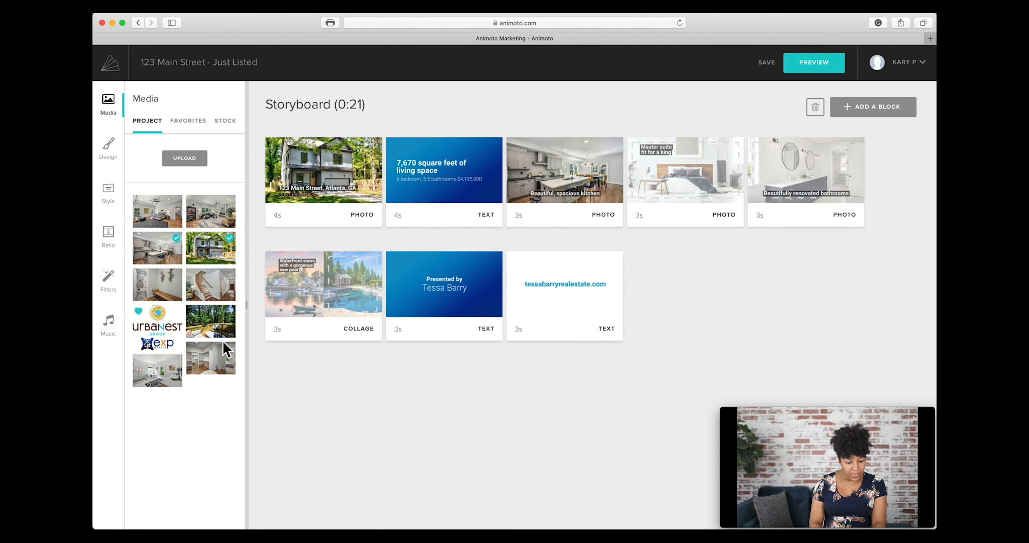
{"action": "left_click_drag", "start_coordinate": [164, 216], "coordinate": [703, 179]}
{"action": "left_click_drag", "start_coordinate": [182, 382], "coordinate": [831, 178]}
{"action": "left_click_drag", "start_coordinate": [160, 372], "coordinate": [181, 362]}
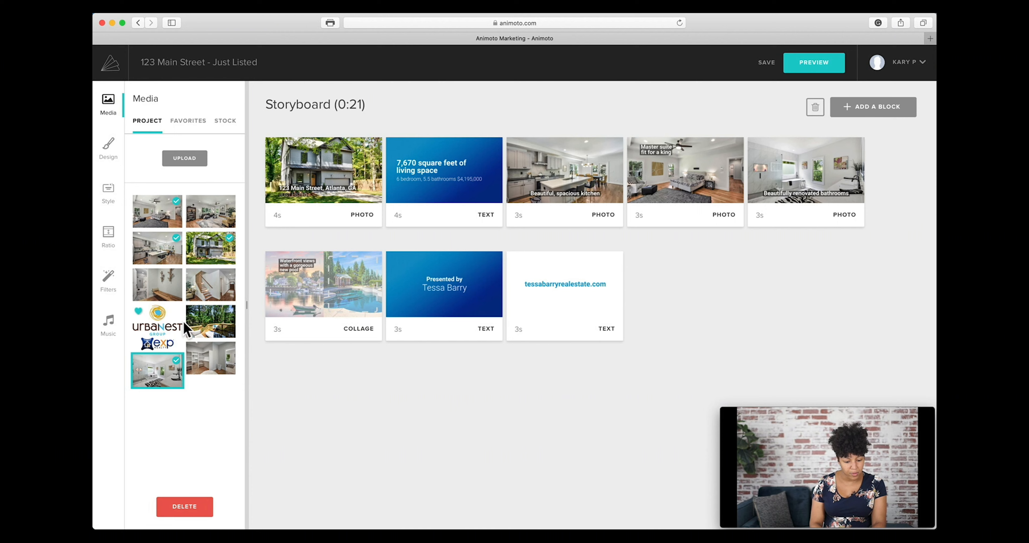
- Fill the collage block with the staircase photo on its left half and the hallway bench photo on its right half
{"action": "left_click_drag", "start_coordinate": [222, 297], "coordinate": [298, 294]}
{"action": "left_click_drag", "start_coordinate": [157, 284], "coordinate": [376, 294]}
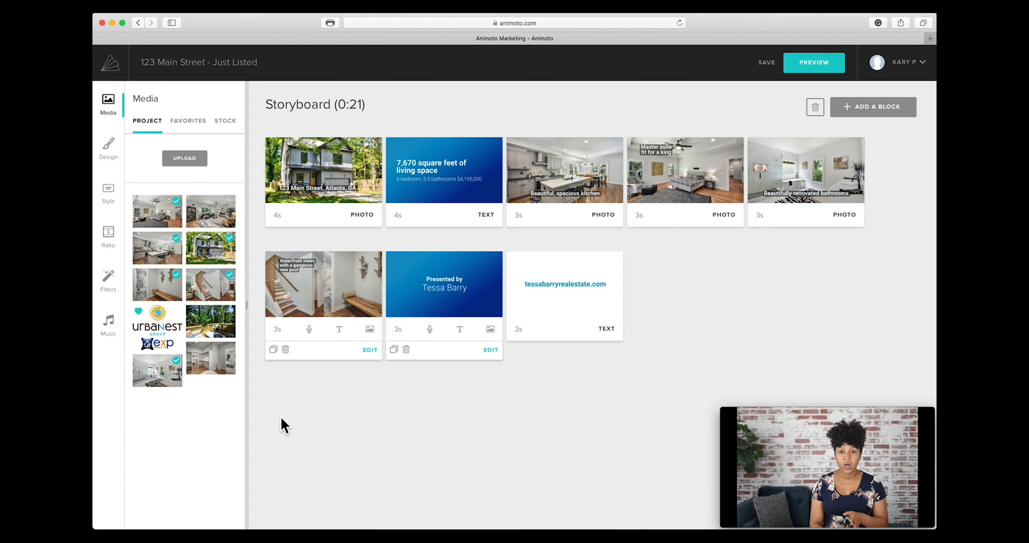
{"action": "mouse_move", "coordinate": [314, 295]}
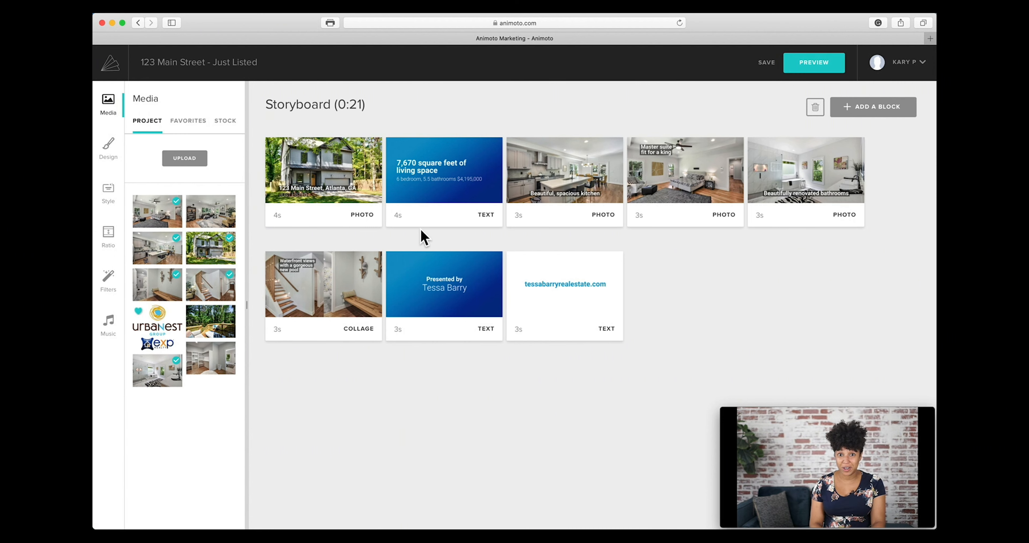
- Change the square footage in the title of the property details text block to 2,800
{"action": "mouse_move", "coordinate": [423, 214]}
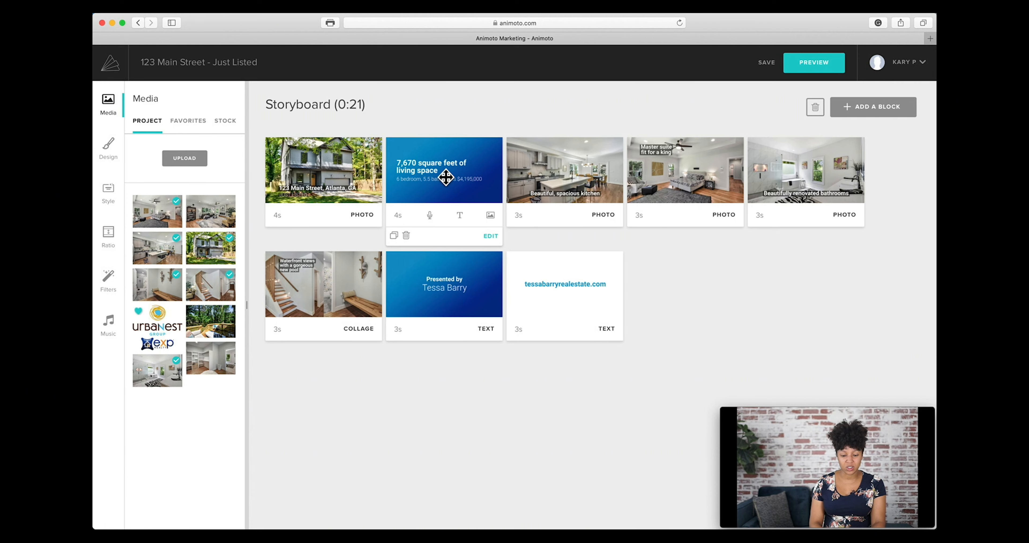
{"action": "left_click", "coordinate": [446, 176]}
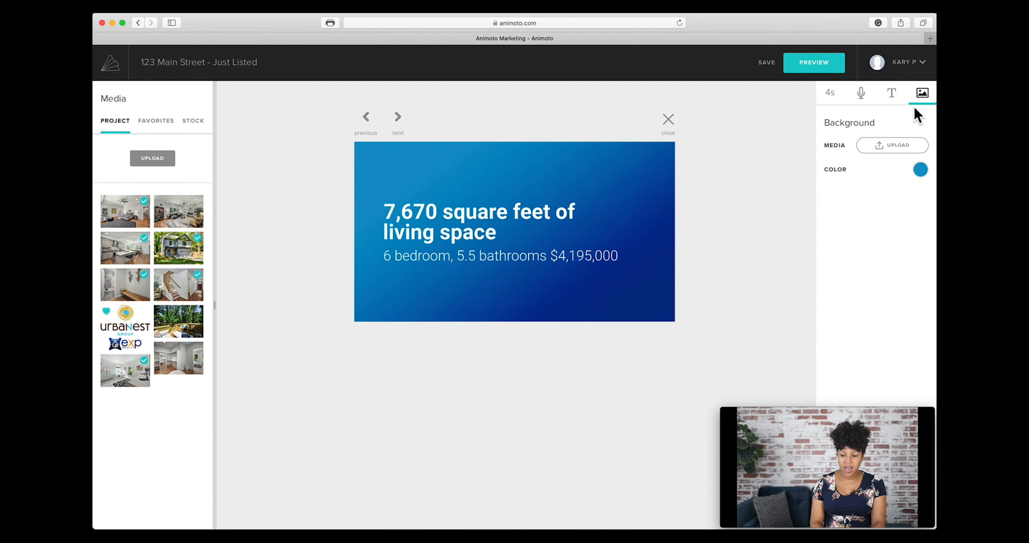
{"action": "left_click", "coordinate": [892, 105]}
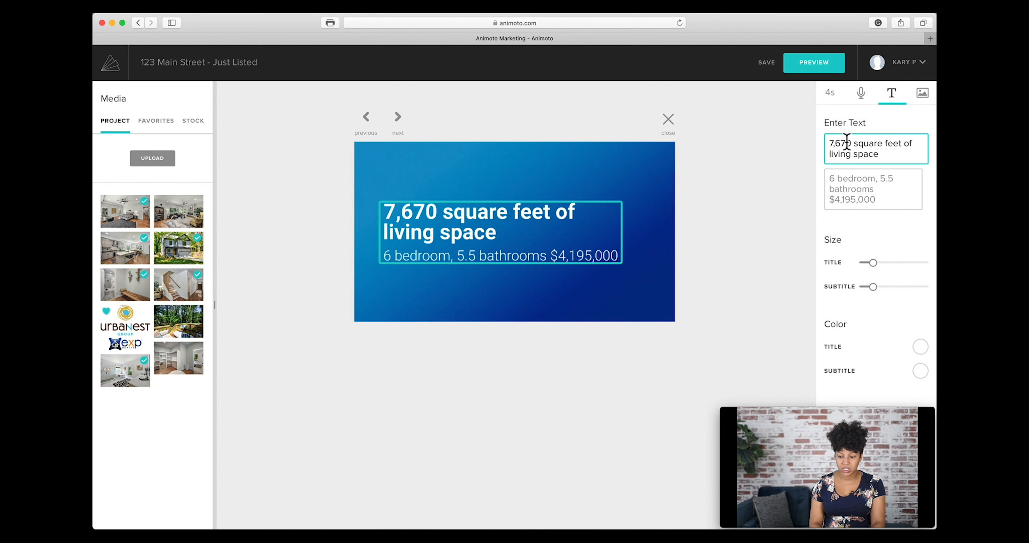
{"action": "left_click_drag", "start_coordinate": [852, 144], "coordinate": [827, 144]}
{"action": "type", "text": "2,800"}
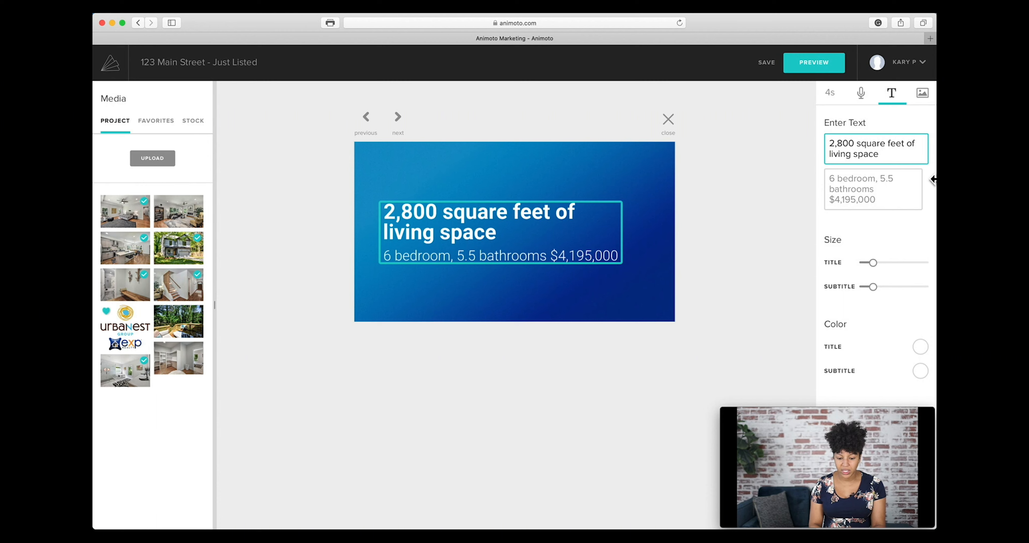
- Update the property details subtitle to "5 bedroom, 4.5 bathrooms $795,000" and return to the storyboard
{"action": "left_click", "coordinate": [835, 177]}
{"action": "key", "text": "BackSpace"}
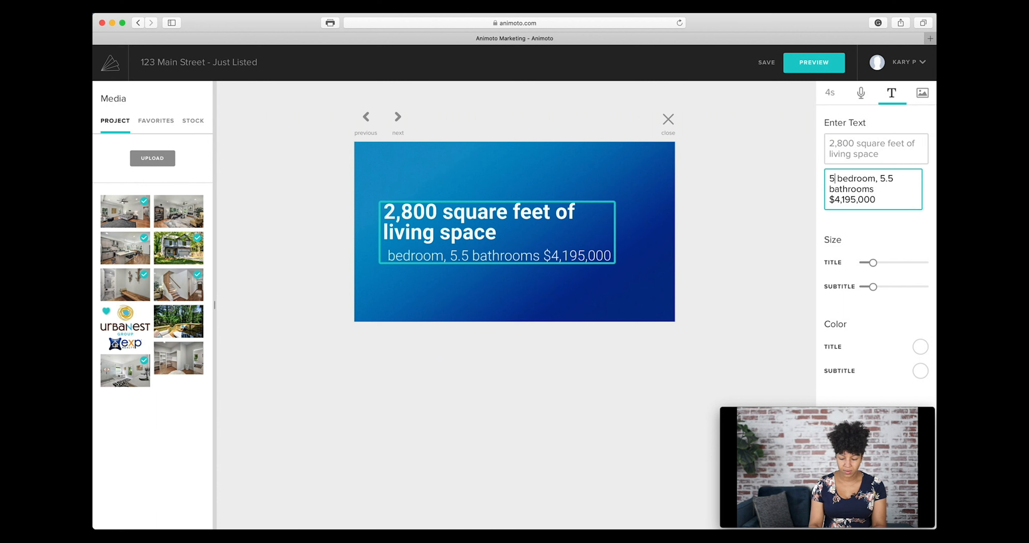
{"action": "type", "text": "5"}
{"action": "left_click", "coordinate": [844, 199]}
{"action": "key", "text": "BackSpace"}
{"action": "key", "text": "BackSpace"}
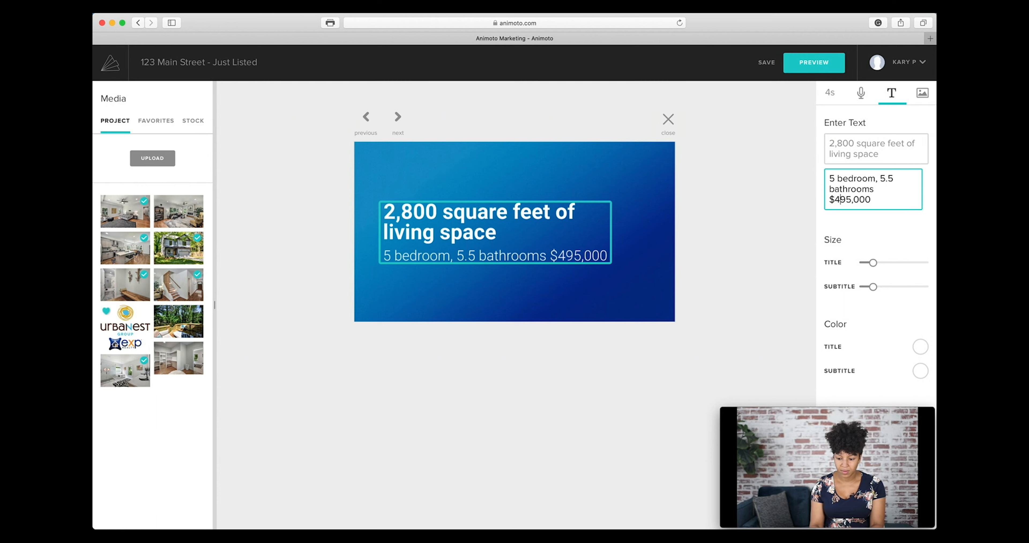
{"action": "key", "text": "BackSpace"}
{"action": "type", "text": "7"}
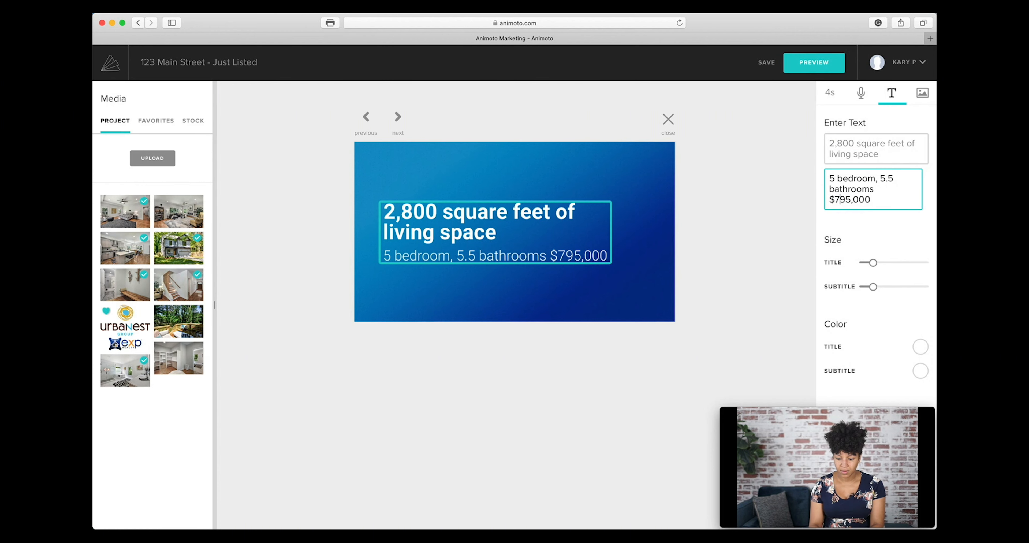
{"action": "left_click", "coordinate": [894, 178]}
{"action": "key", "text": "BackSpace"}
{"action": "key", "text": "BackSpace"}
{"action": "key", "text": "BackSpace"}
{"action": "type", "text": "4.5"}
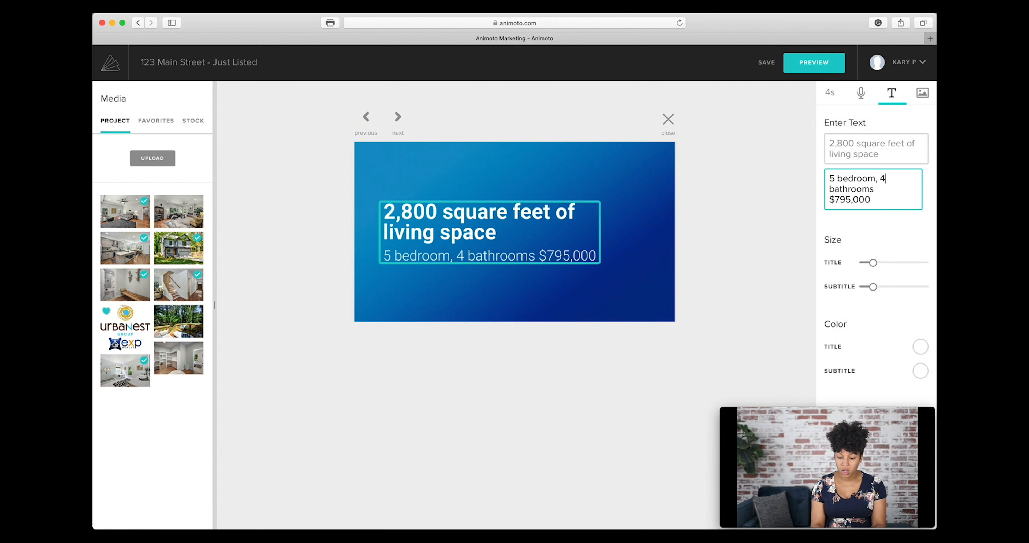
{"action": "left_click", "coordinate": [905, 238]}
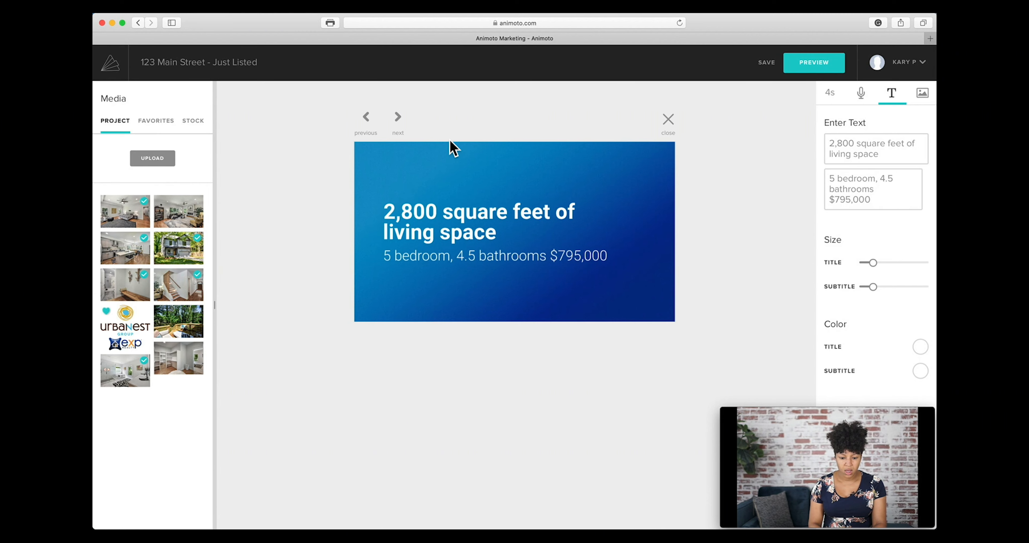
{"action": "left_click", "coordinate": [470, 101]}
{"action": "mouse_move", "coordinate": [444, 167]}
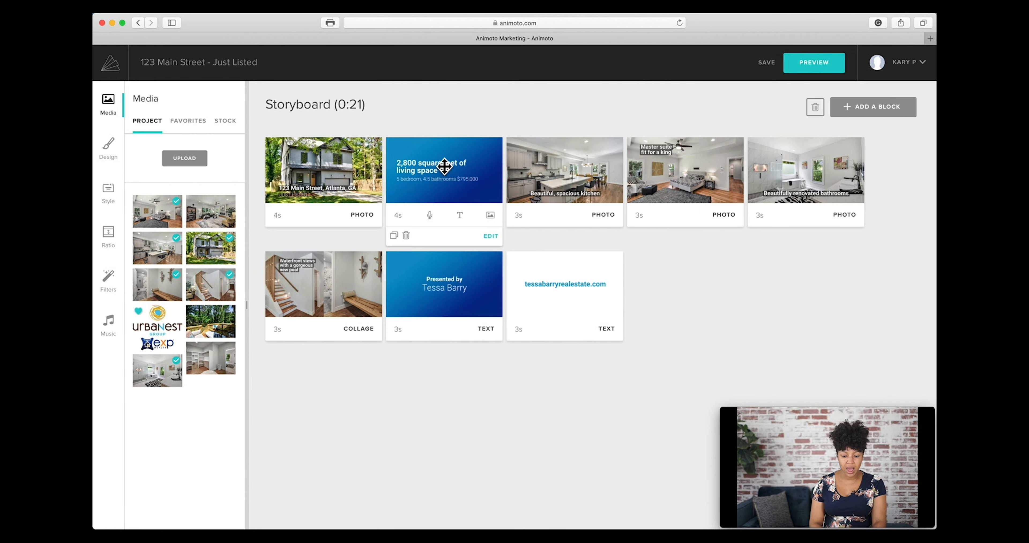
- Reword the caption on the kitchen photo block to "Gorgeous chef kitchen"
{"action": "left_click", "coordinate": [444, 167]}
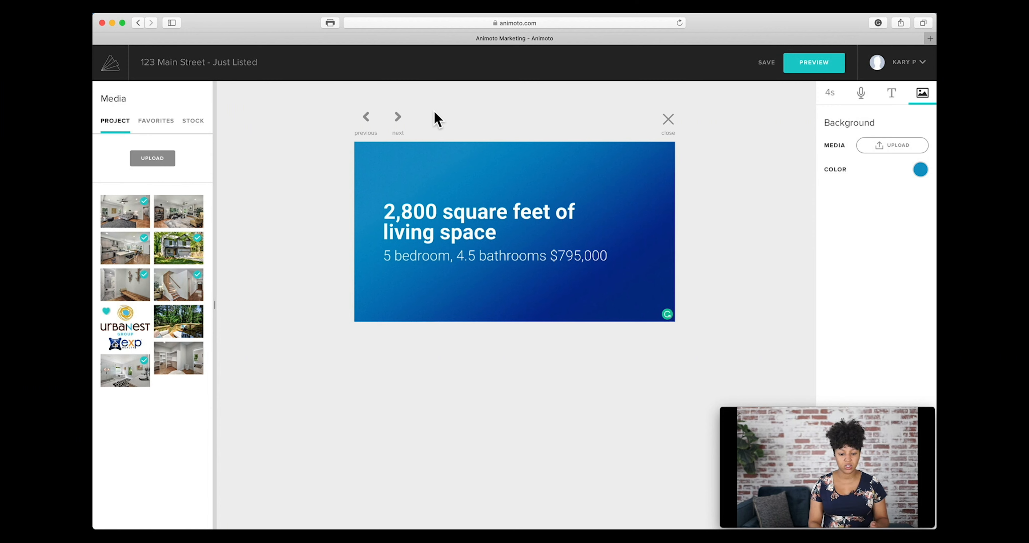
{"action": "left_click", "coordinate": [400, 124]}
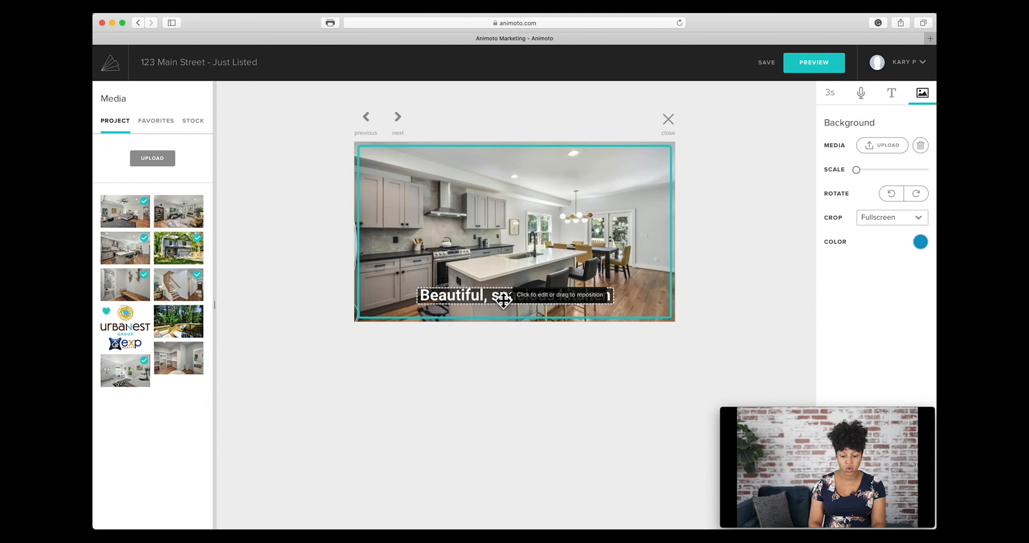
{"action": "left_click", "coordinate": [503, 301]}
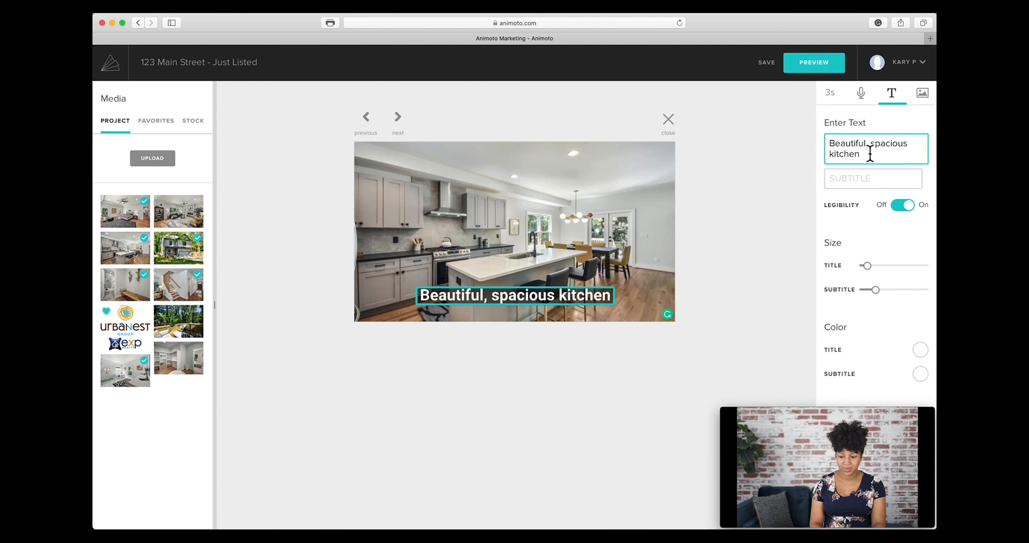
{"action": "left_click_drag", "start_coordinate": [870, 144], "coordinate": [821, 144]}
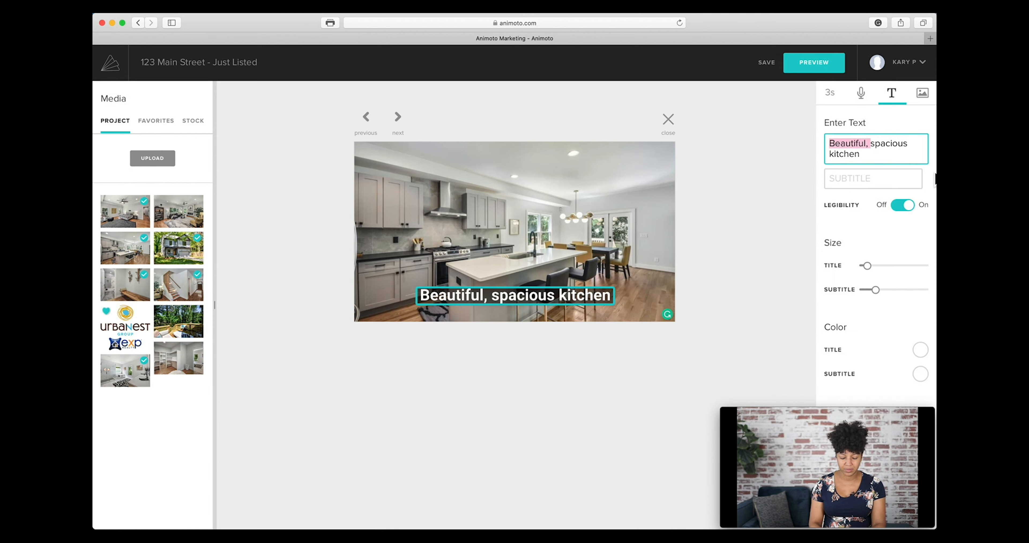
{"action": "type", "text": "GOR"}
{"action": "key", "text": "BackSpace"}
{"action": "key", "text": "BackSpace"}
{"action": "type", "text": "orgeous "}
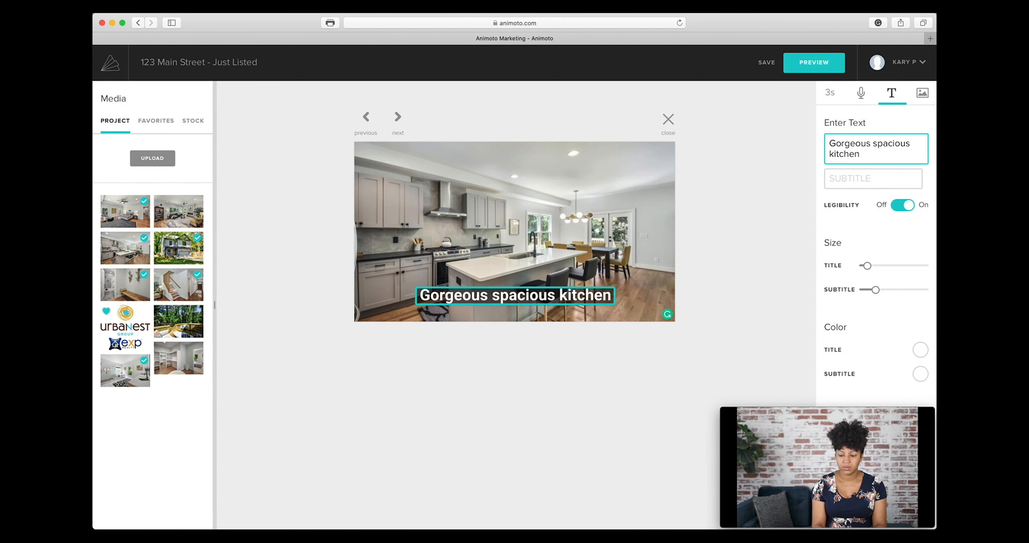
{"action": "type", "text": "chef"}
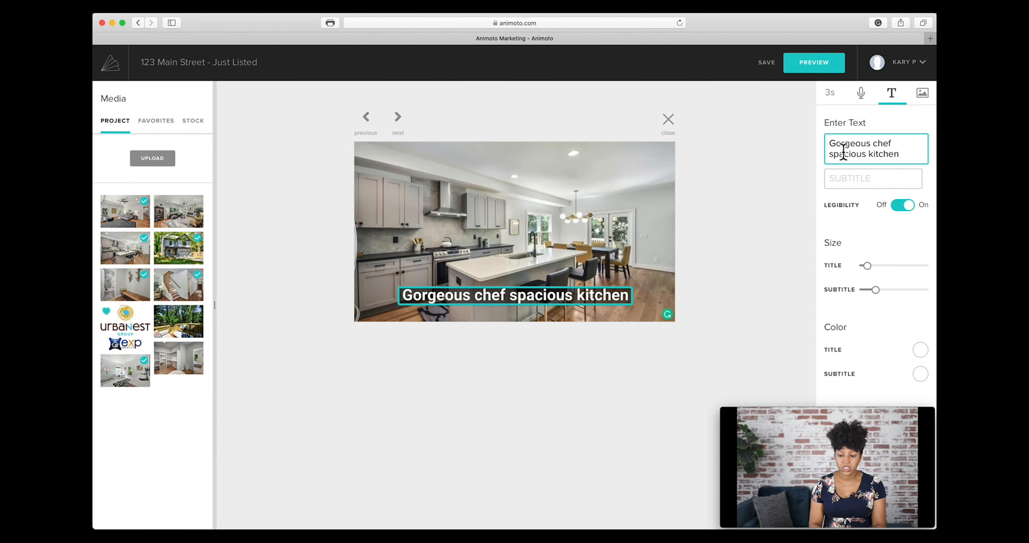
{"action": "double_click", "coordinate": [842, 152]}
{"action": "key", "text": "BackSpace"}
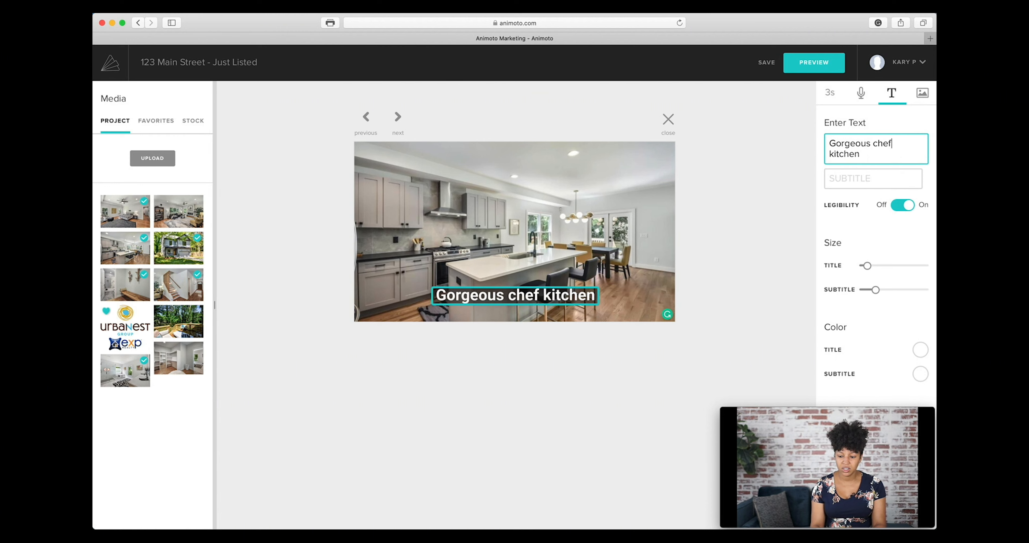
- Replace the caption on the bedroom photo block with "Large master suite"
{"action": "left_click", "coordinate": [398, 117]}
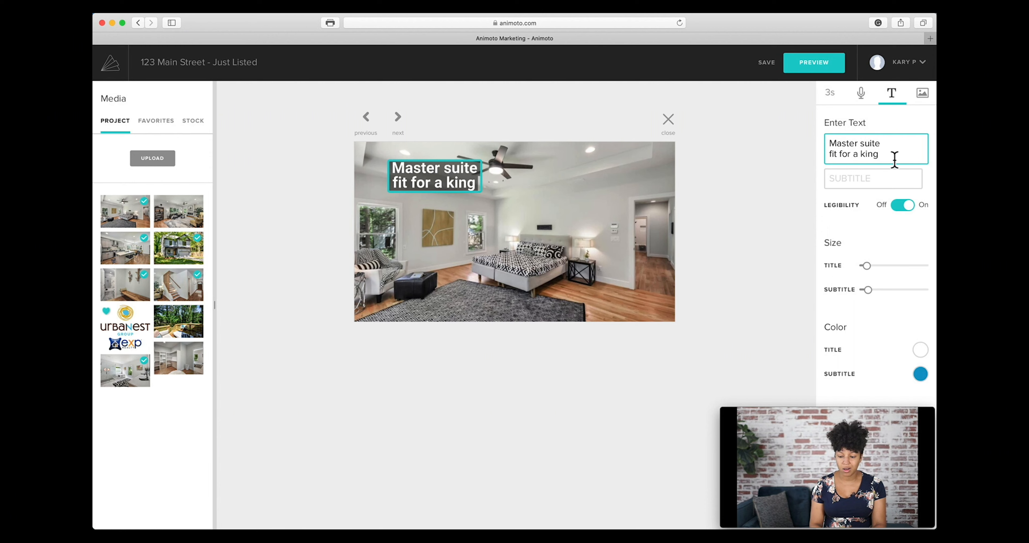
{"action": "left_click_drag", "start_coordinate": [894, 159], "coordinate": [808, 142]}
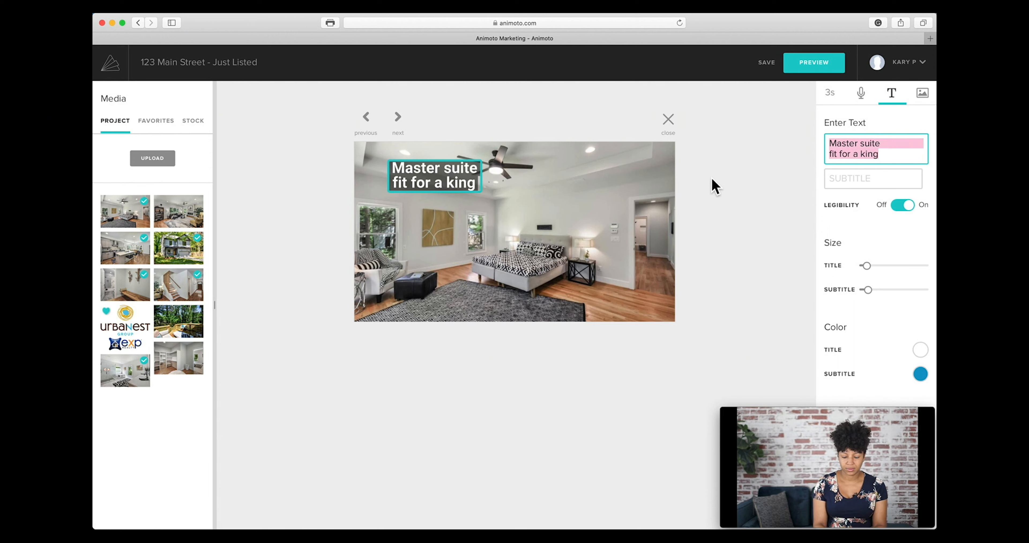
{"action": "type", "text": "Large"}
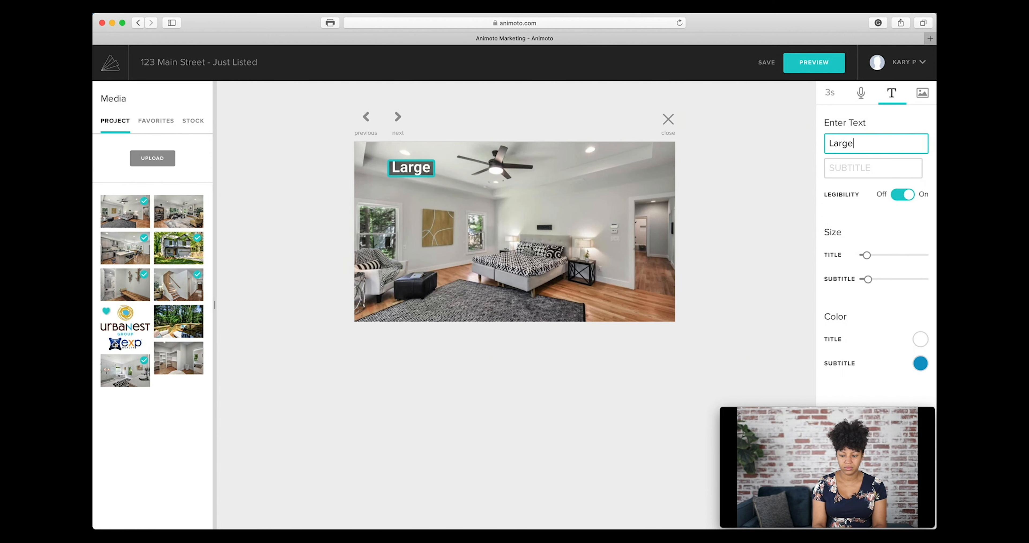
{"action": "type", "text": " master suite"}
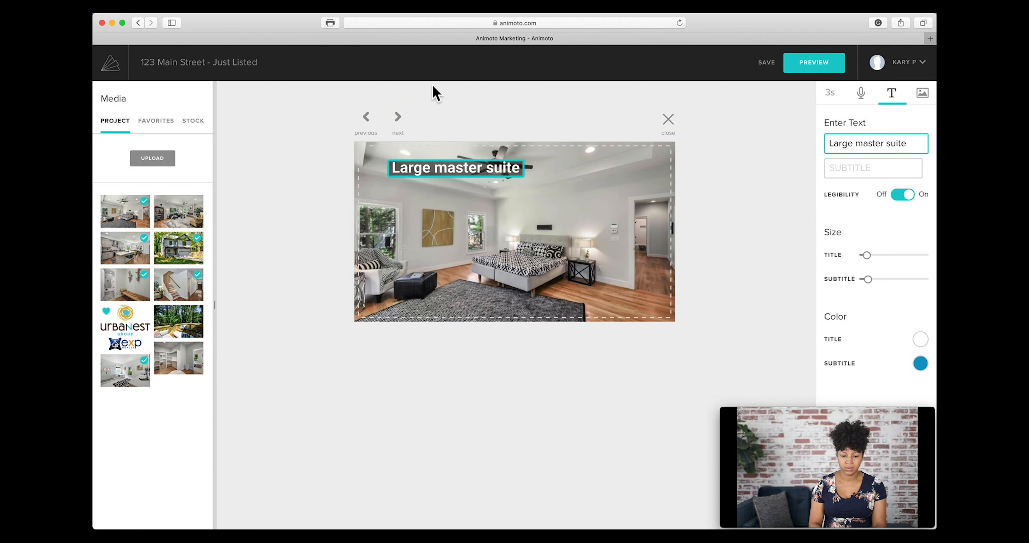
- Replace the caption on the bathroom photo block with "Modern bathrooms"
{"action": "left_click", "coordinate": [398, 119]}
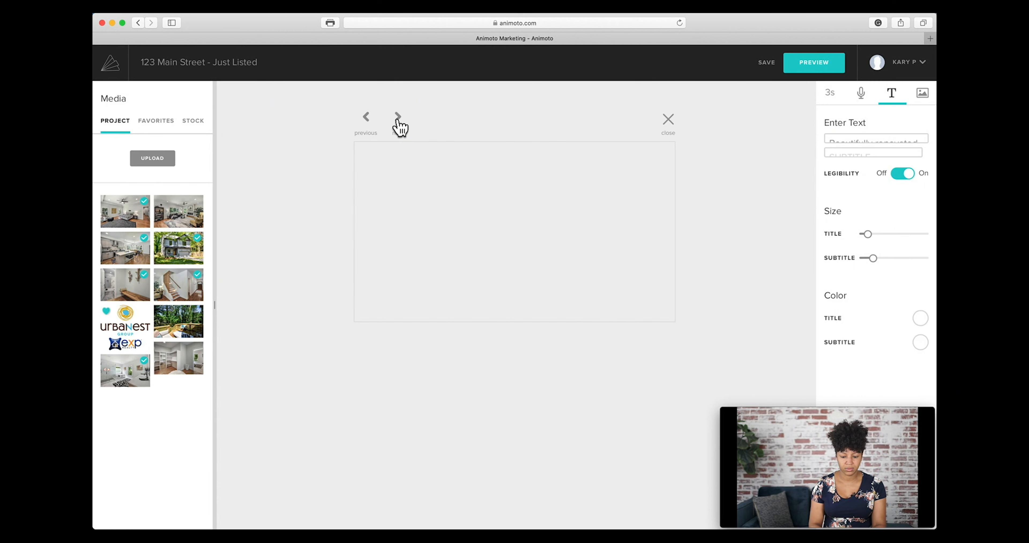
{"action": "left_click_drag", "start_coordinate": [876, 155], "coordinate": [801, 141]}
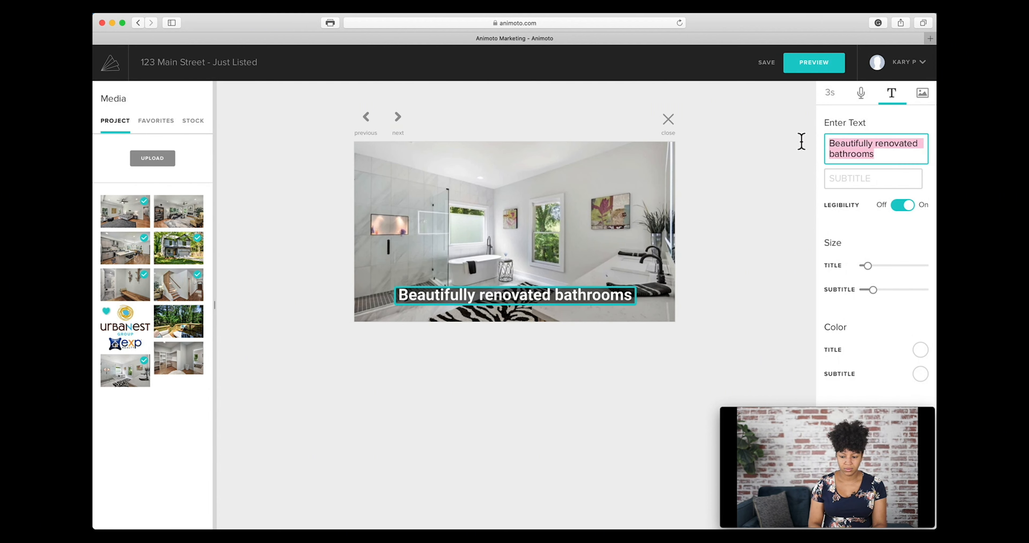
{"action": "type", "text": "Modern"}
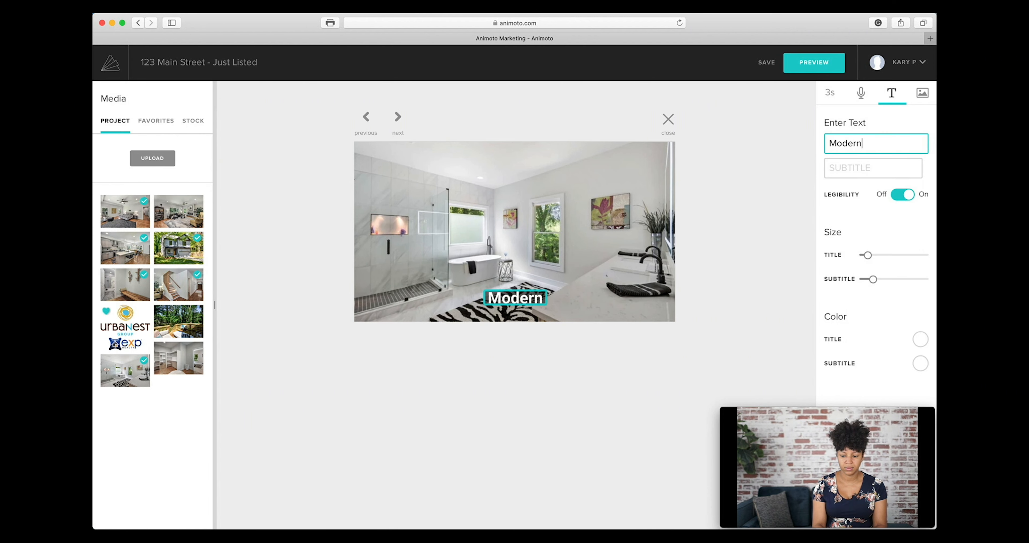
{"action": "type", "text": " maste"}
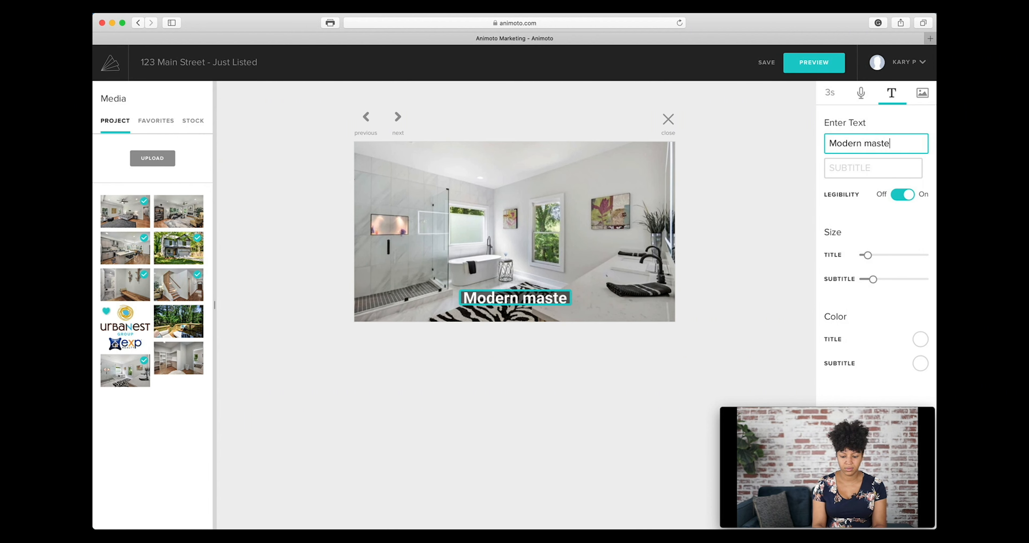
{"action": "key", "text": "BackSpace"}
{"action": "key", "text": "BackSpace"}
{"action": "key", "text": "BackSpace"}
{"action": "key", "text": "BackSpace"}
{"action": "key", "text": "BackSpace"}
{"action": "type", "text": "n ba"}
{"action": "key", "text": "BackSpace"}
{"action": "key", "text": "BackSpace"}
{"action": "type", "text": "ba"}
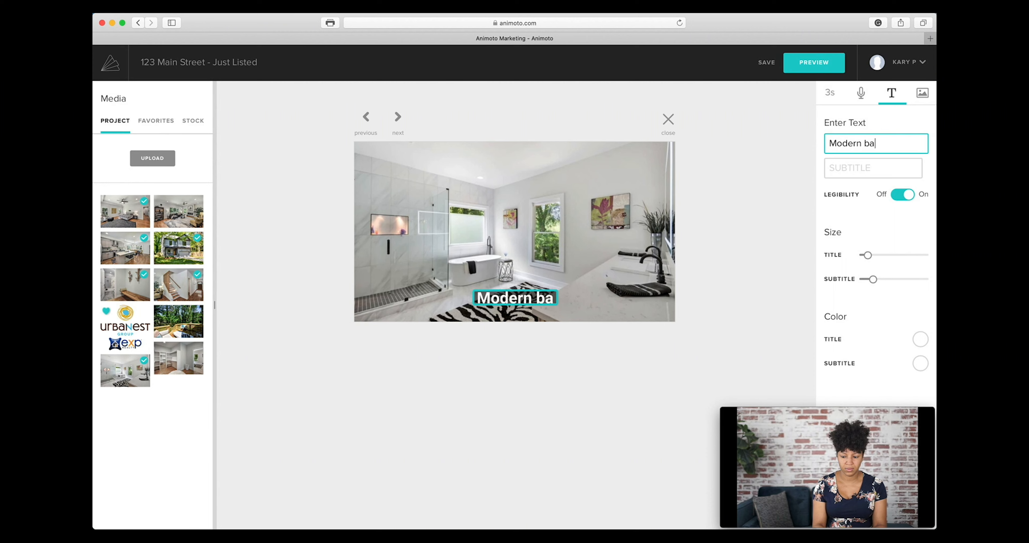
{"action": "type", "text": "throoms"}
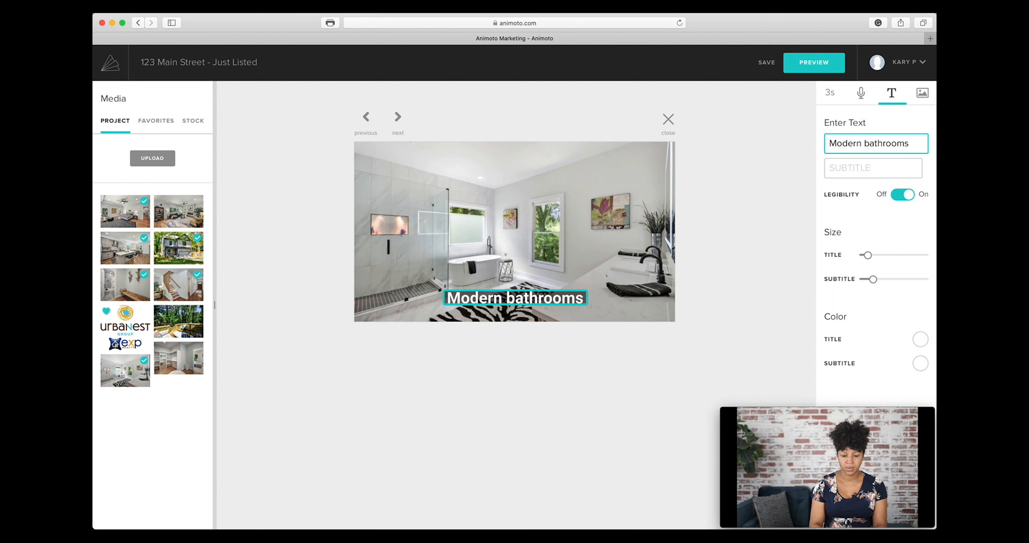
- Replace the collage block's caption with "Modern wood elements throughout" and advance to the "Presented by" text block
{"action": "left_click", "coordinate": [398, 121]}
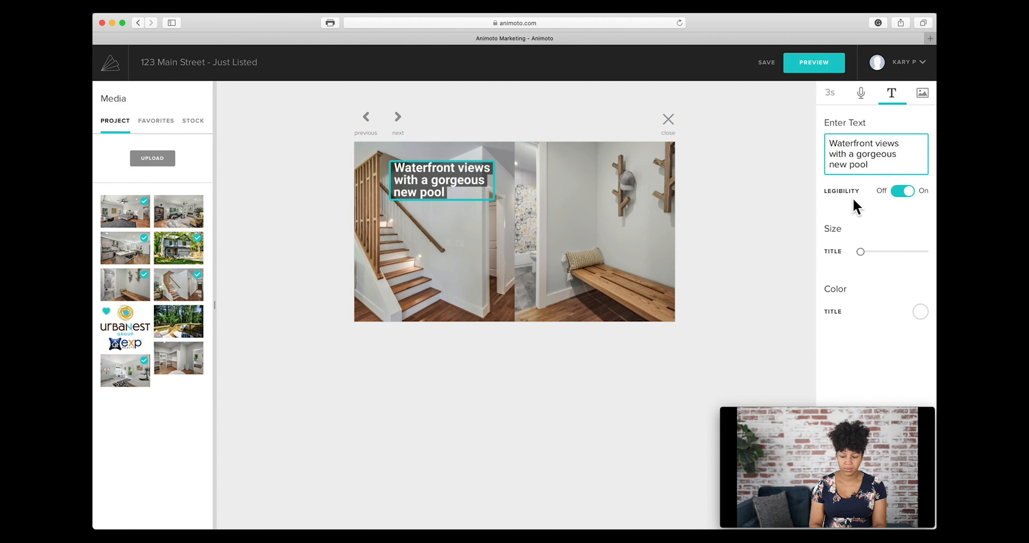
{"action": "left_click_drag", "start_coordinate": [869, 165], "coordinate": [827, 140]}
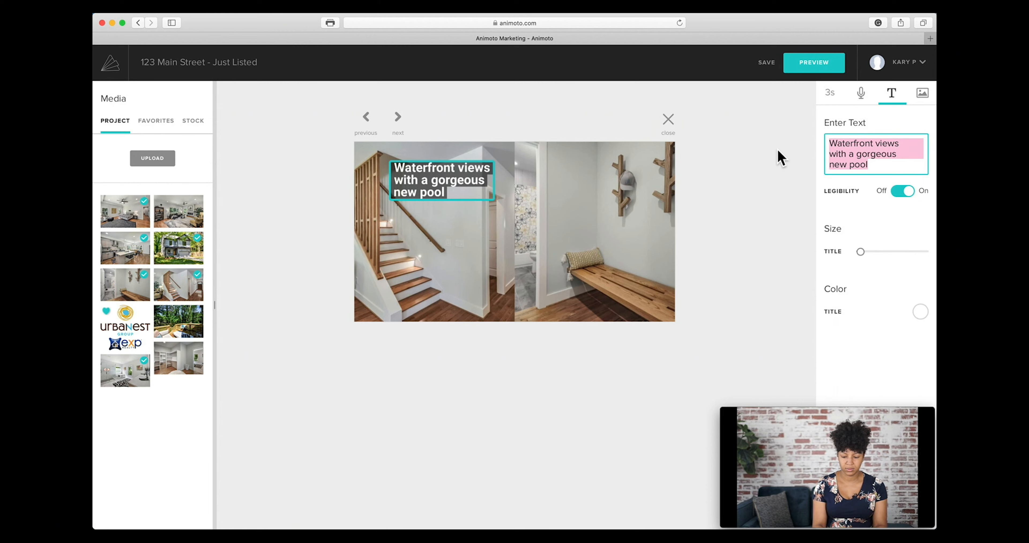
{"action": "key", "text": "BackSpace"}
{"action": "type", "text": "De"}
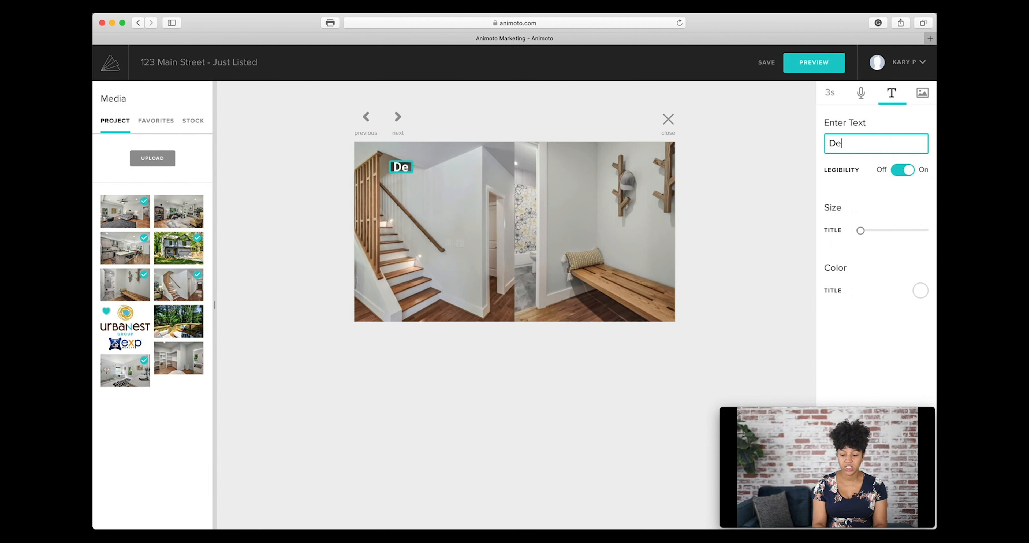
{"action": "key", "text": "BackSpace"}
{"action": "key", "text": "BackSpace"}
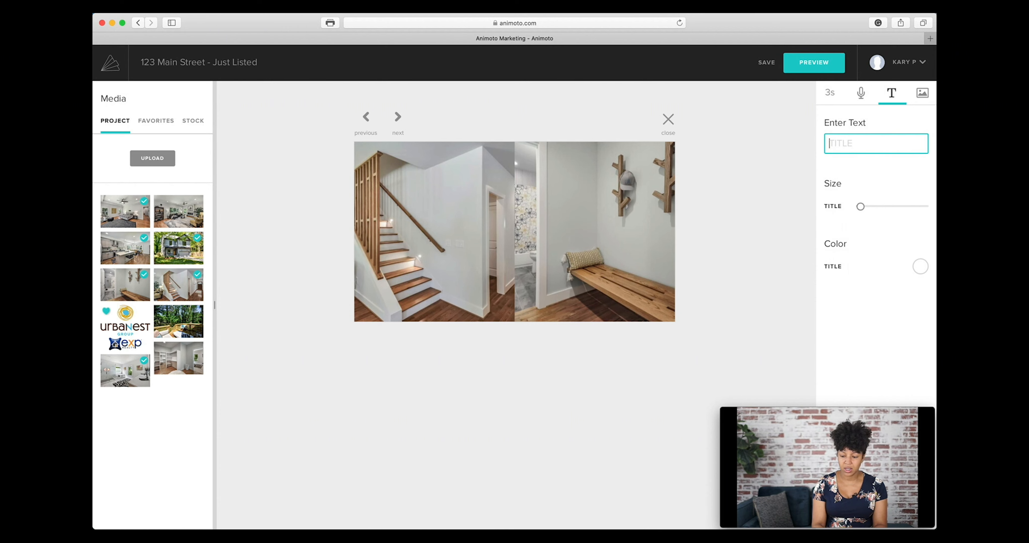
{"action": "type", "text": "Modern wood"}
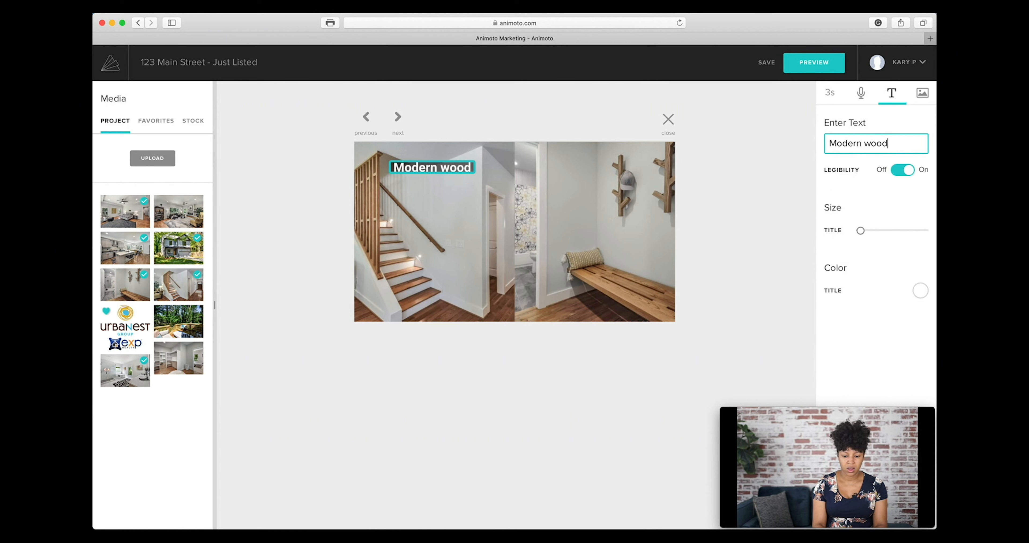
{"action": "type", "text": " elements "}
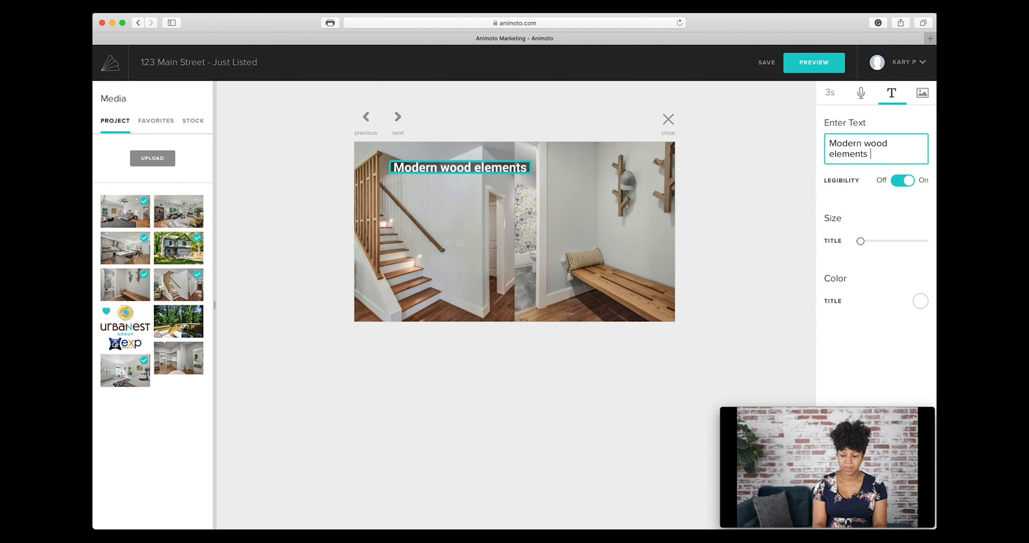
{"action": "type", "text": "throughout"}
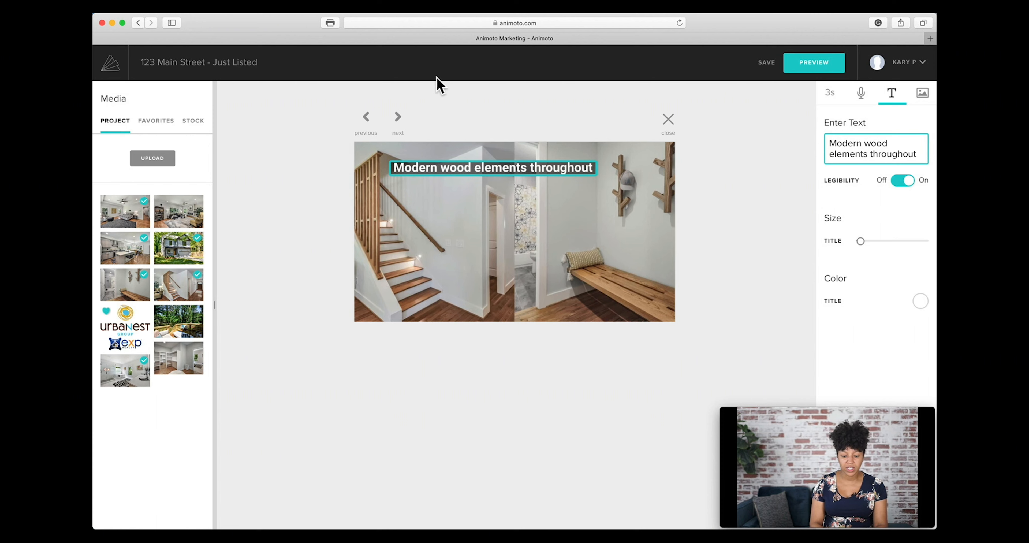
{"action": "left_click", "coordinate": [399, 120]}
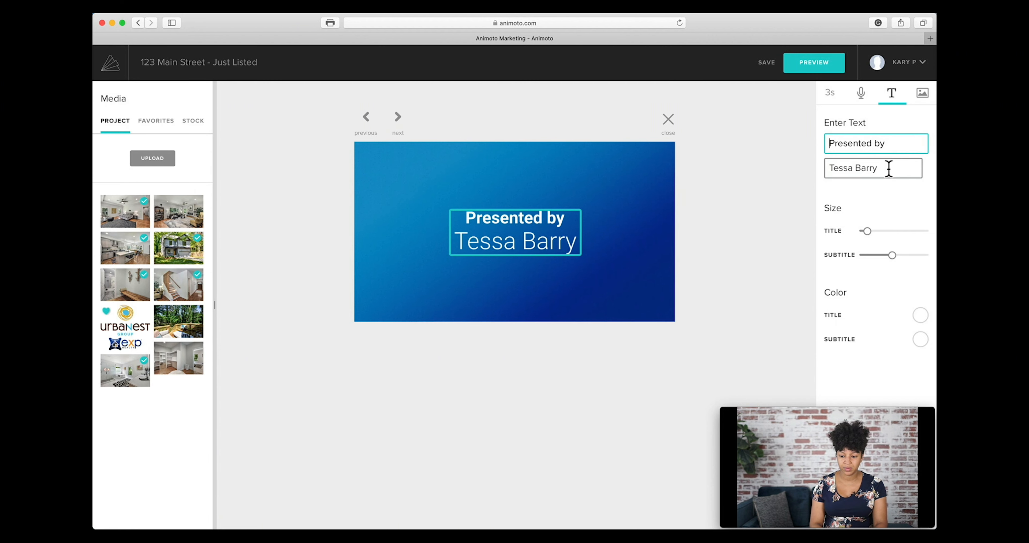
- Replace the name under "Presented by" with the presenting agent's full name and advance to the website text block
{"action": "left_click_drag", "start_coordinate": [888, 168], "coordinate": [802, 166]}
{"action": "type", "text": "Kary Perry"}
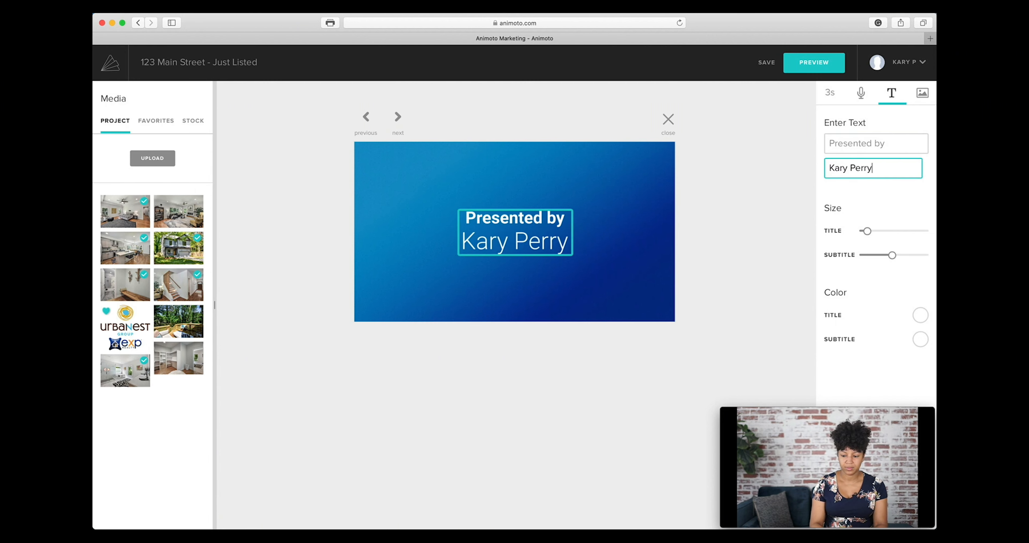
{"action": "left_click", "coordinate": [397, 117]}
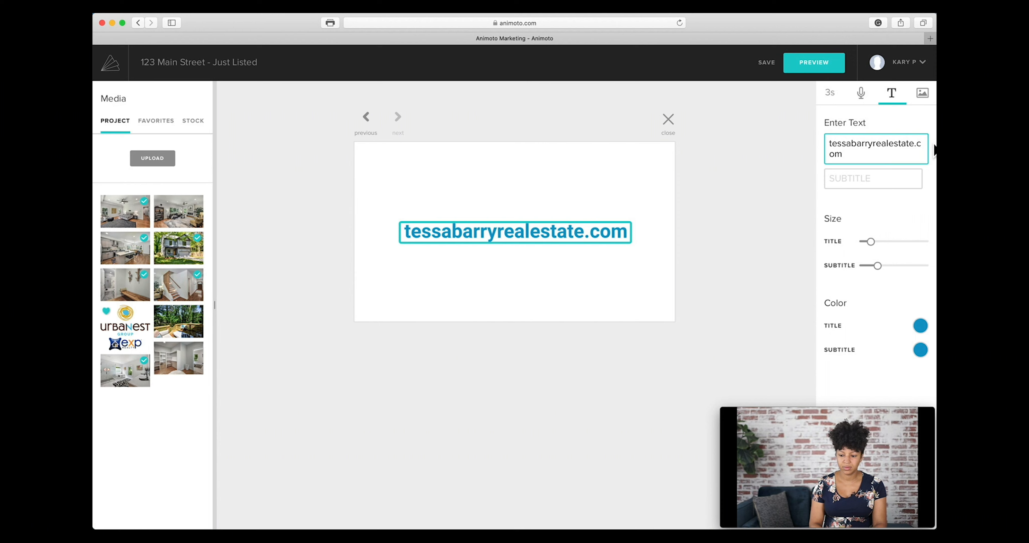
- Change the website address on the closing text block to "urbanestatl.com" and return to the storyboard
{"action": "left_click_drag", "start_coordinate": [914, 143], "coordinate": [823, 144]}
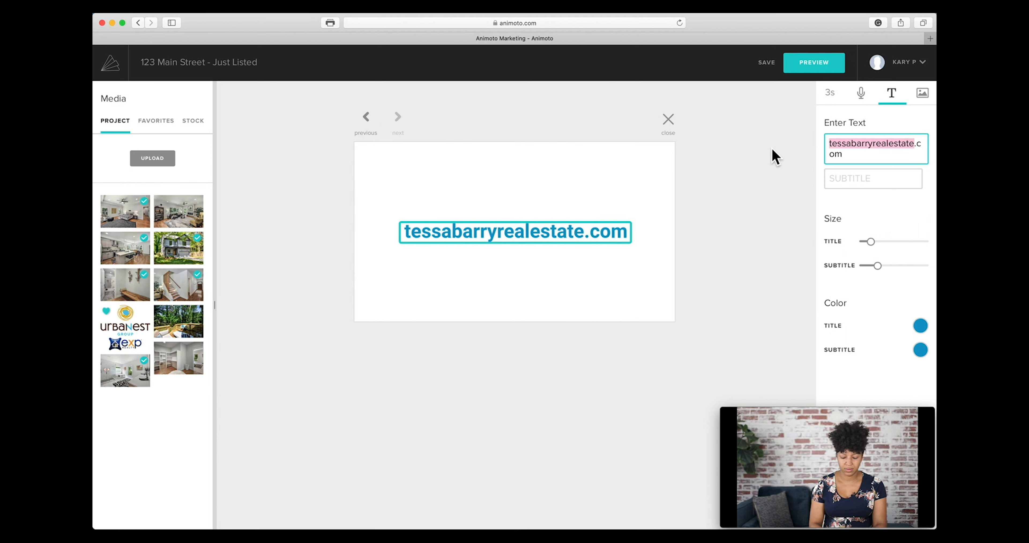
{"action": "type", "text": "urbanestatl"}
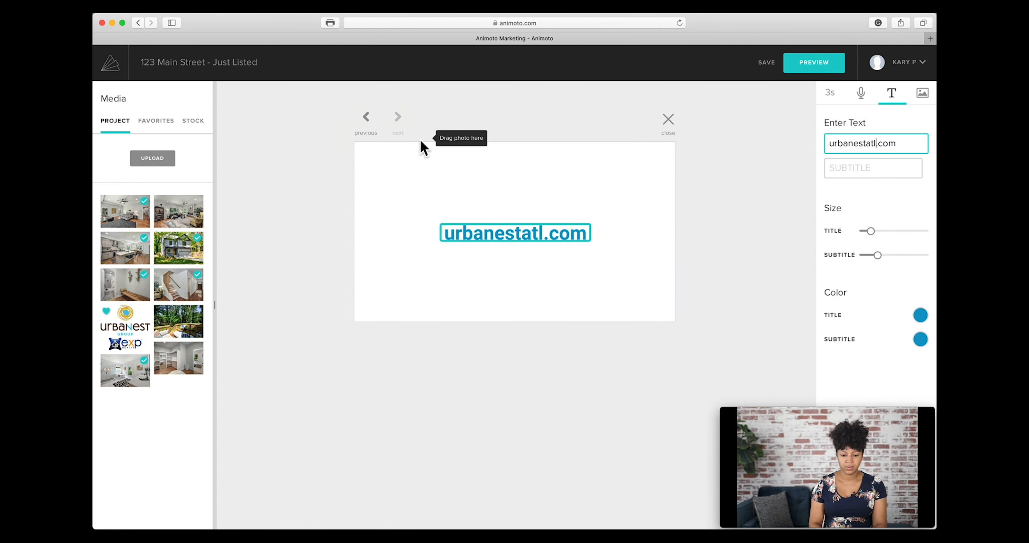
{"action": "left_click", "coordinate": [717, 182]}
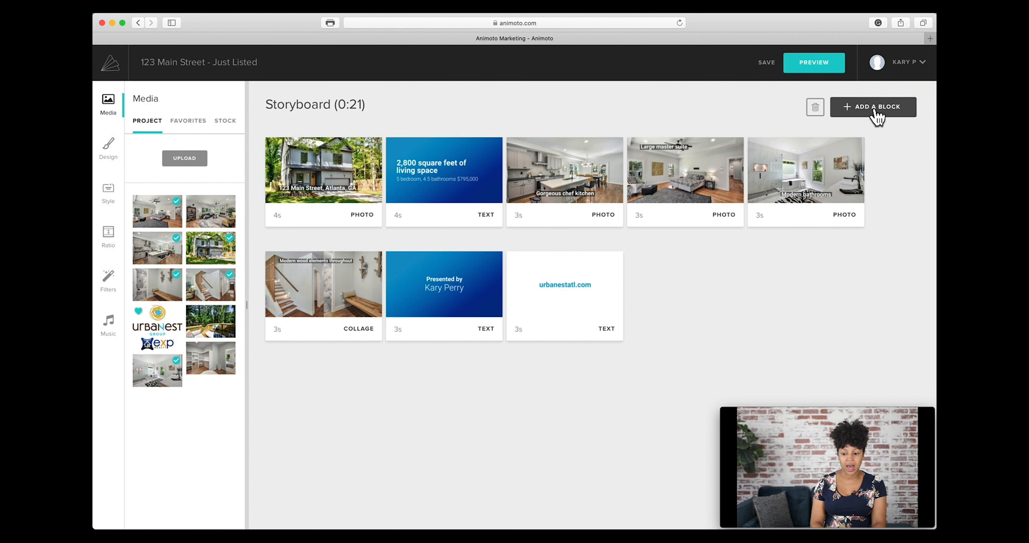
- Add a Logo block to the end of the storyboard and fill it with the Urbanest Group logo from the project media
{"action": "left_click", "coordinate": [877, 116]}
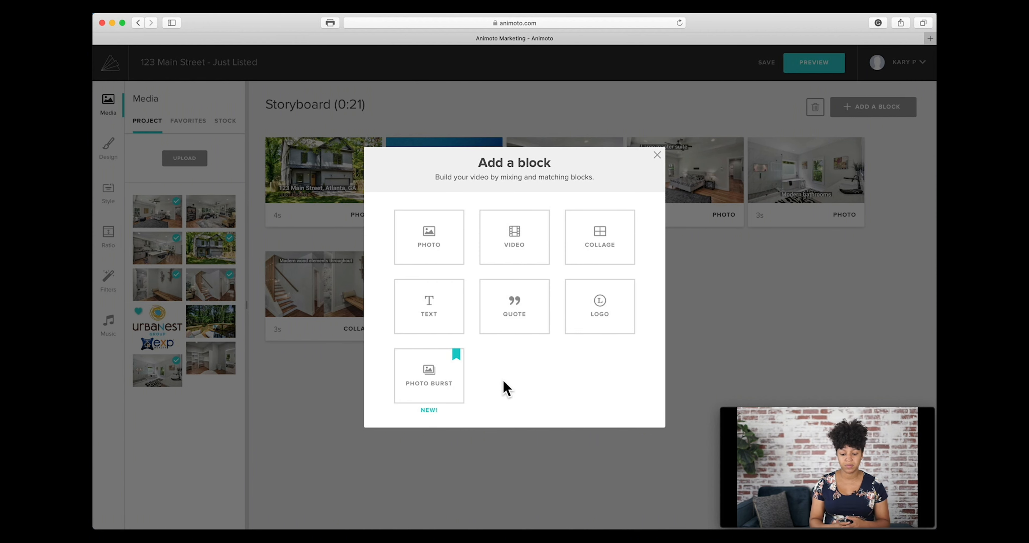
{"action": "left_click", "coordinate": [610, 309]}
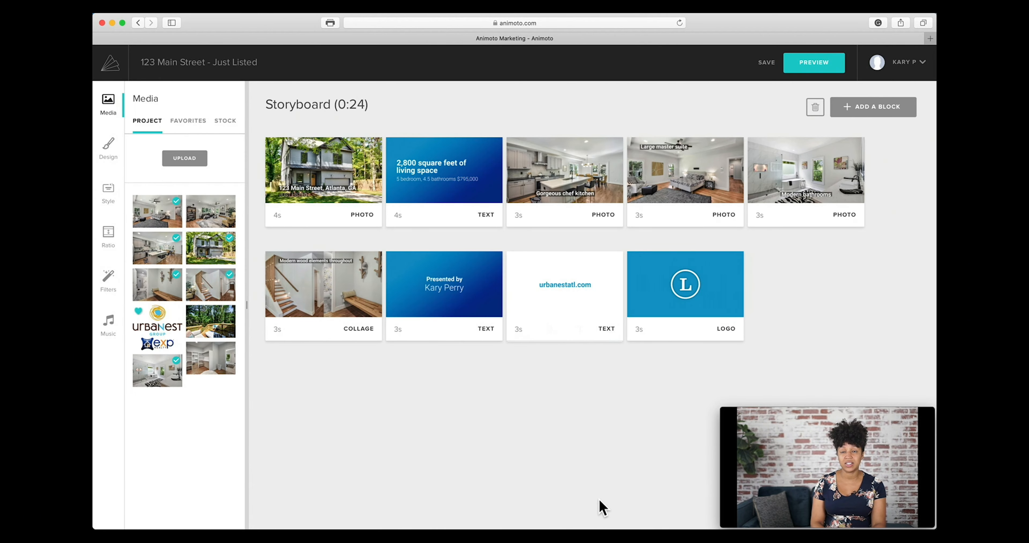
{"action": "left_click", "coordinate": [697, 282]}
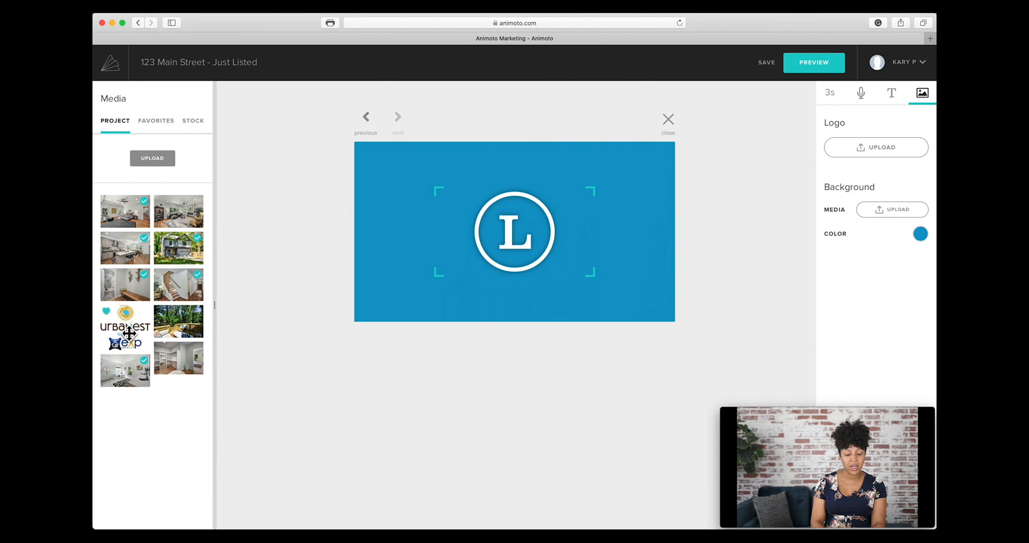
{"action": "left_click_drag", "start_coordinate": [129, 332], "coordinate": [500, 259]}
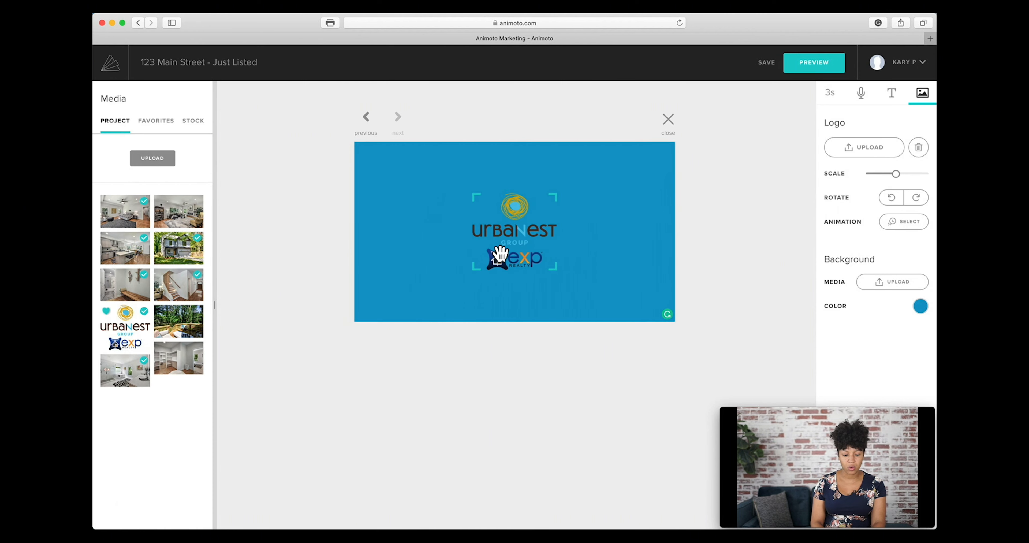
{"action": "left_click", "coordinate": [604, 429]}
{"action": "left_click", "coordinate": [698, 279]}
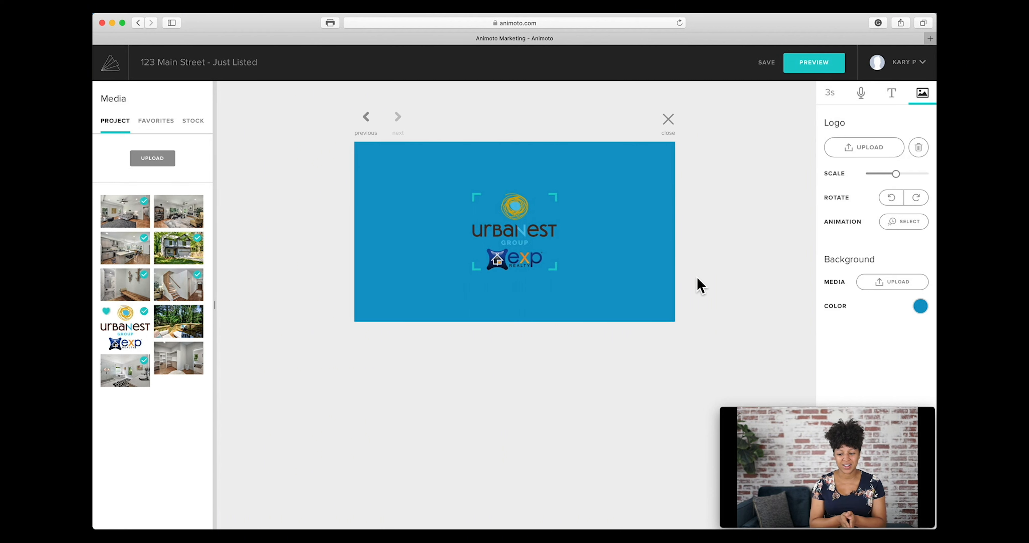
{"action": "left_click", "coordinate": [768, 281]}
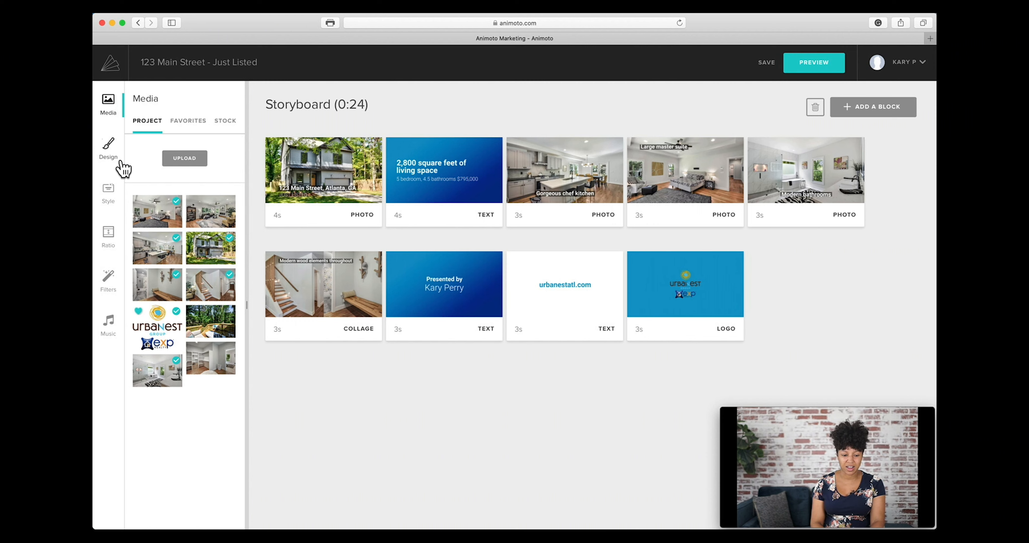
- Upload the white Urbanest PNG from the Tutorial Files folder as the video's watermark
{"action": "left_click", "coordinate": [107, 152]}
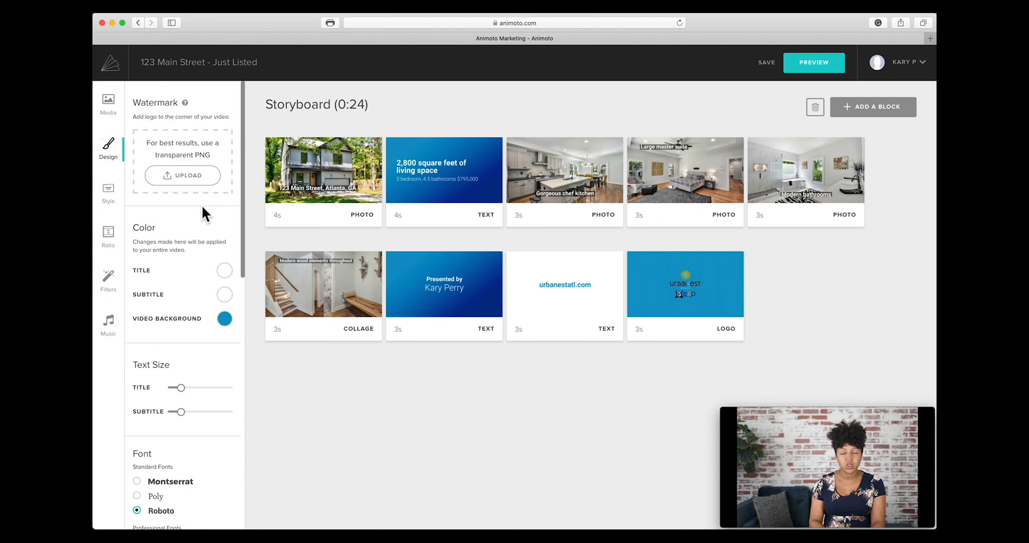
{"action": "left_click", "coordinate": [191, 190]}
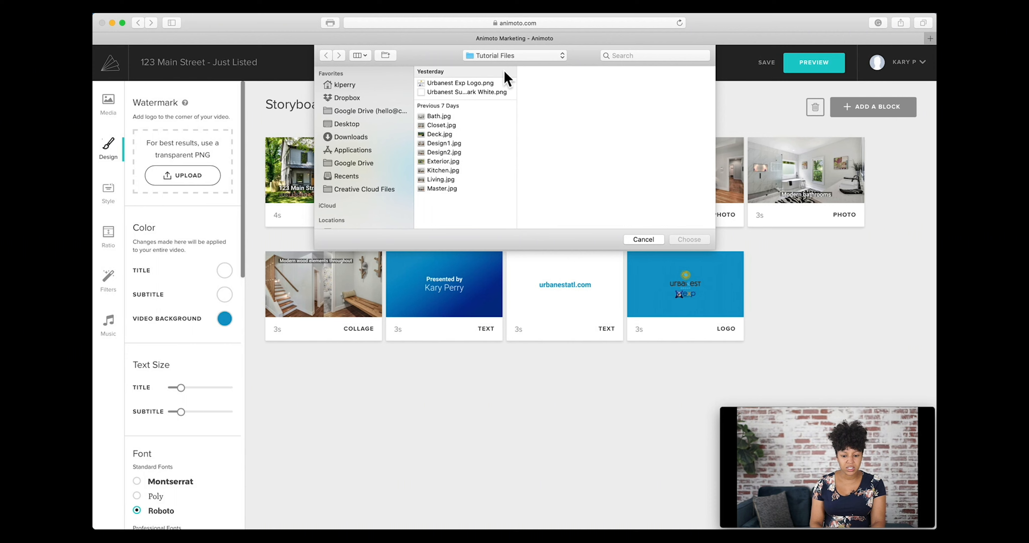
{"action": "double_click", "coordinate": [489, 93]}
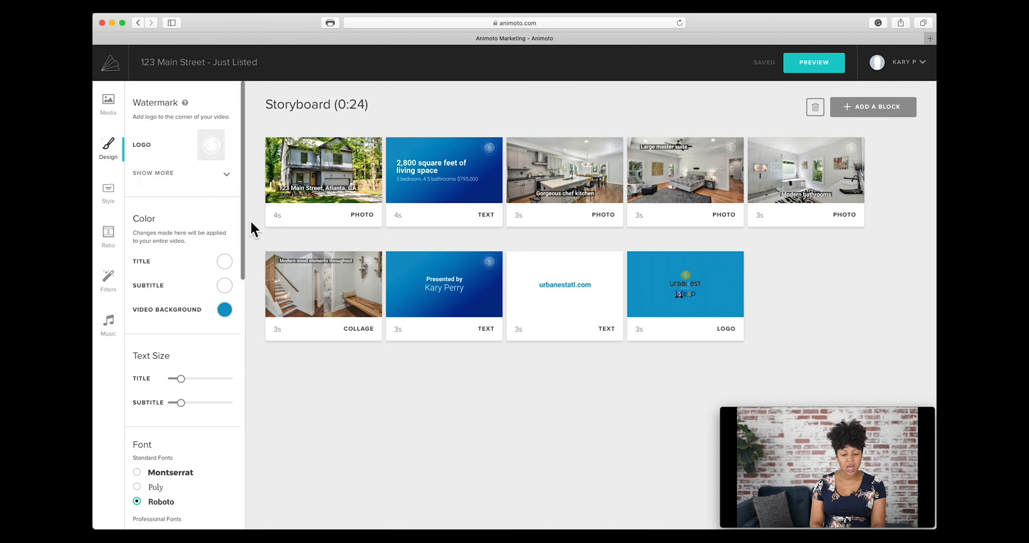
- Position the watermark in the lower-right corner of the video and set its size to S
{"action": "left_click", "coordinate": [227, 178]}
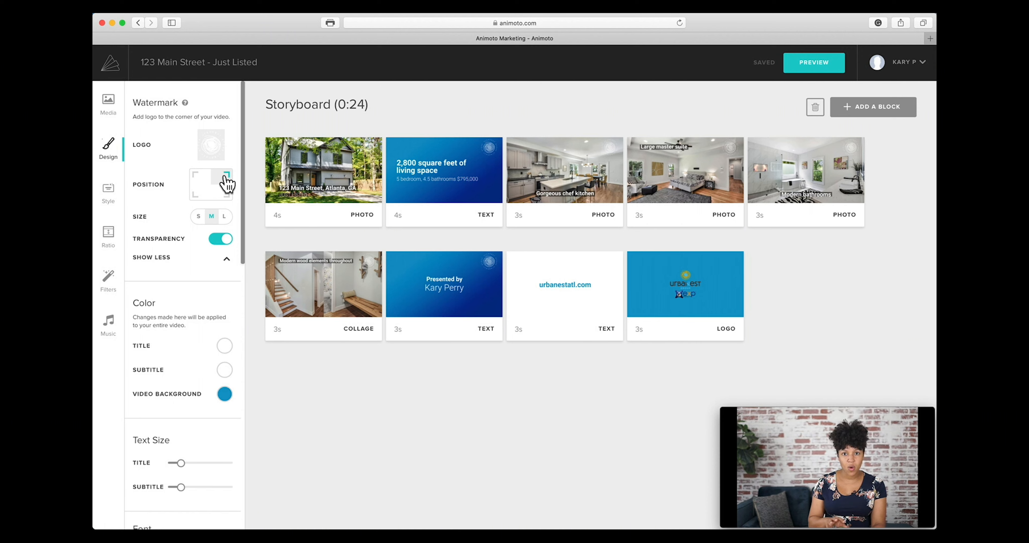
{"action": "left_click", "coordinate": [221, 197]}
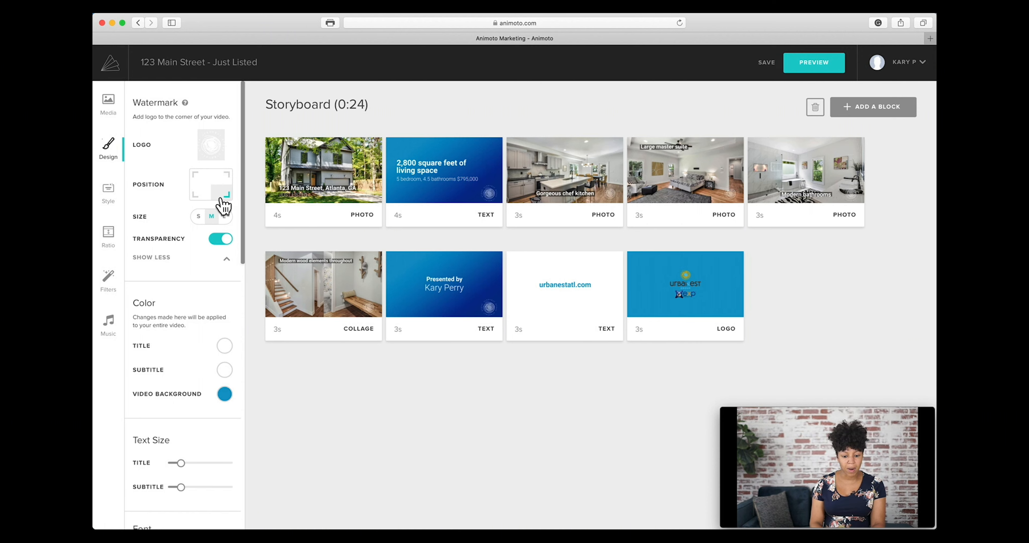
{"action": "left_click", "coordinate": [198, 216]}
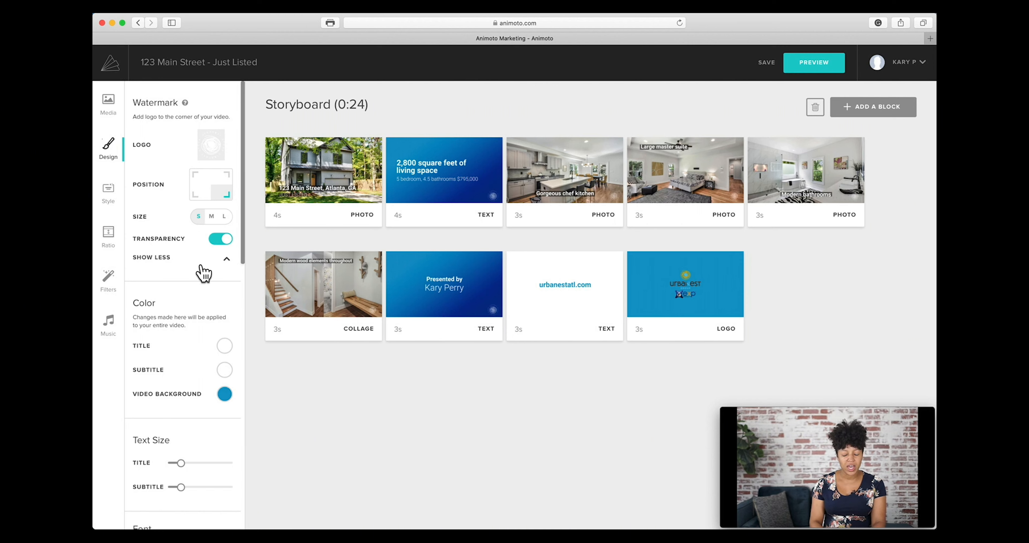
{"action": "mouse_move", "coordinate": [406, 215]}
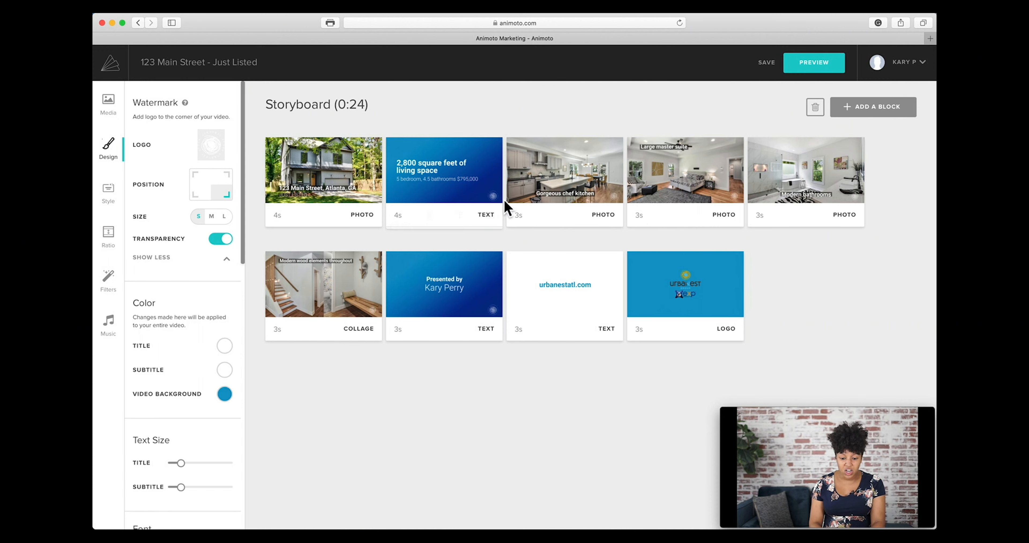
{"action": "mouse_move", "coordinate": [508, 292]}
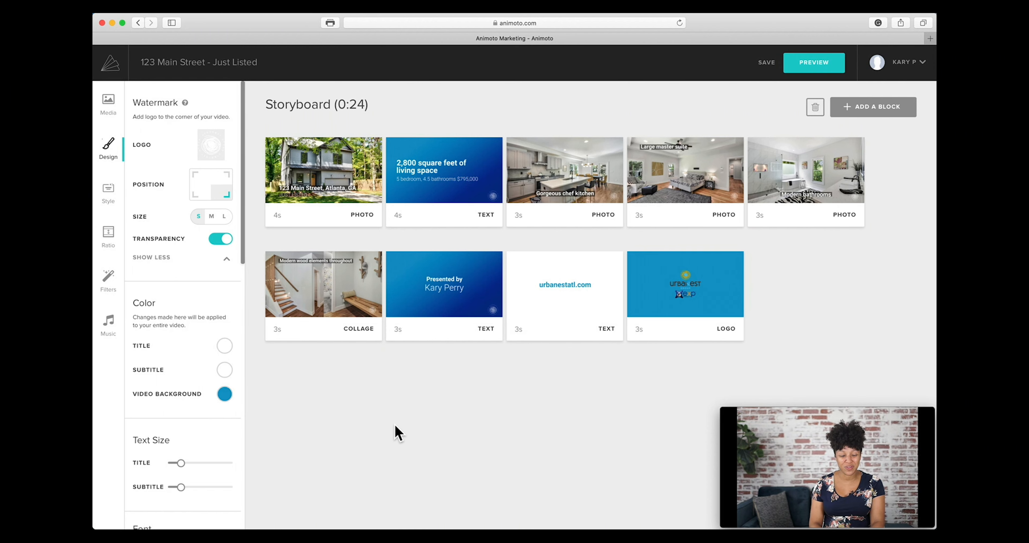
- Set the video background colour to the yellow-orange preset swatch for the entire video
{"action": "scroll", "coordinate": [241, 321], "scroll_direction": "down", "scroll_amount": 5}
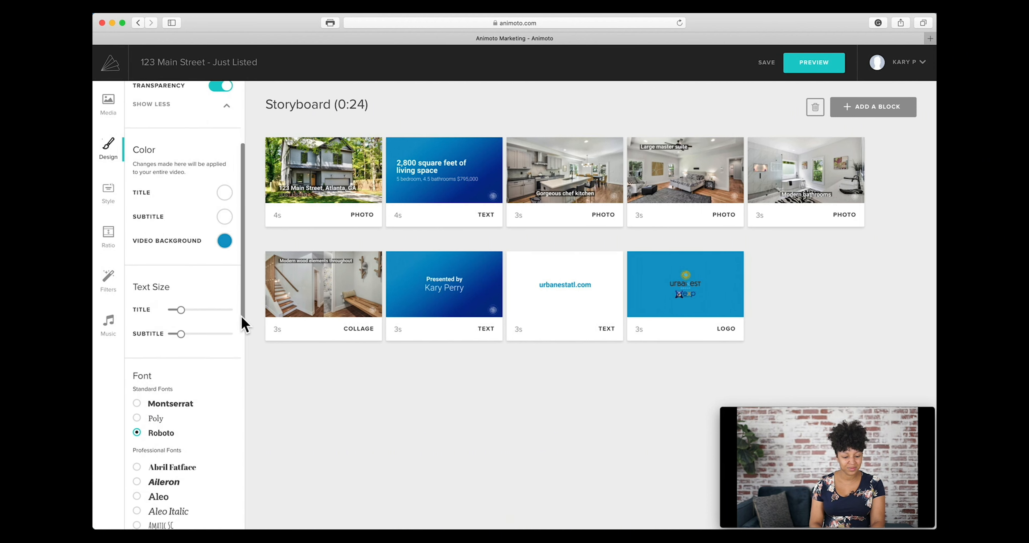
{"action": "scroll", "coordinate": [244, 323], "scroll_direction": "down", "scroll_amount": 1}
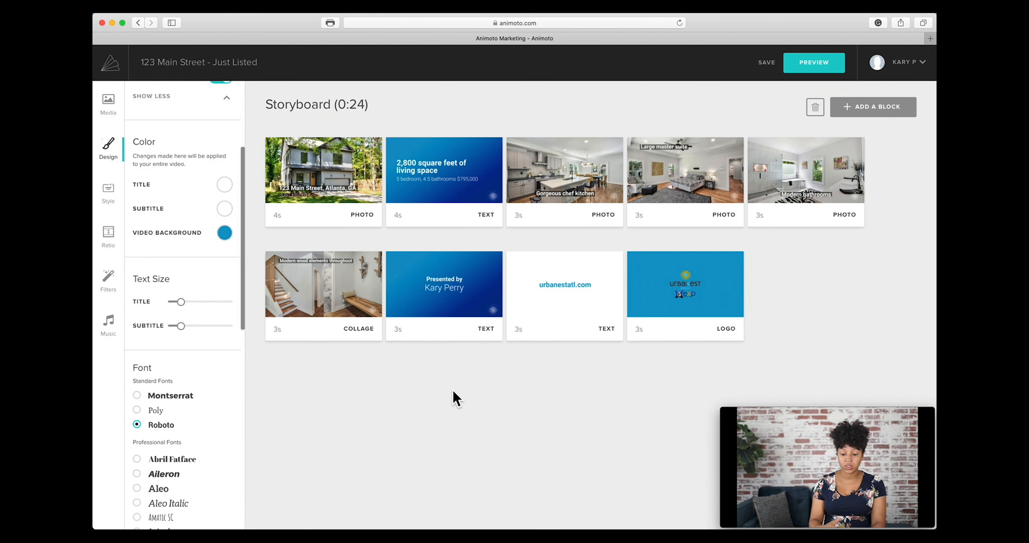
{"action": "left_click", "coordinate": [224, 233]}
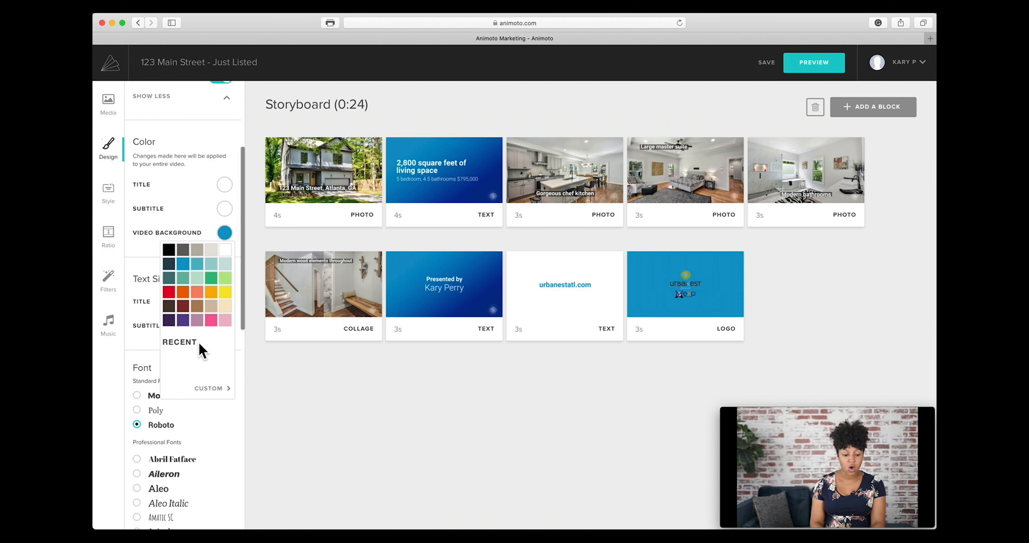
{"action": "left_click", "coordinate": [216, 389]}
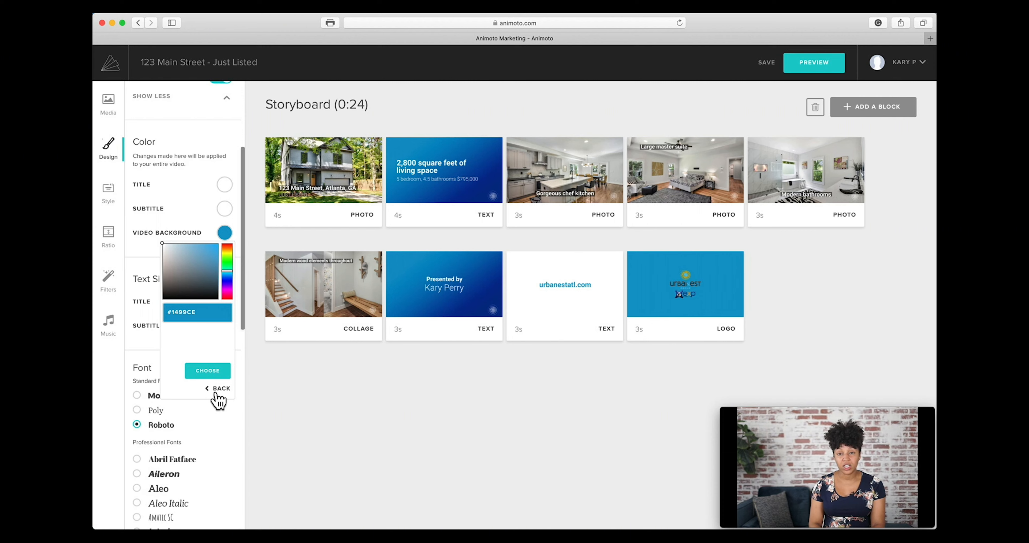
{"action": "left_click", "coordinate": [199, 312]}
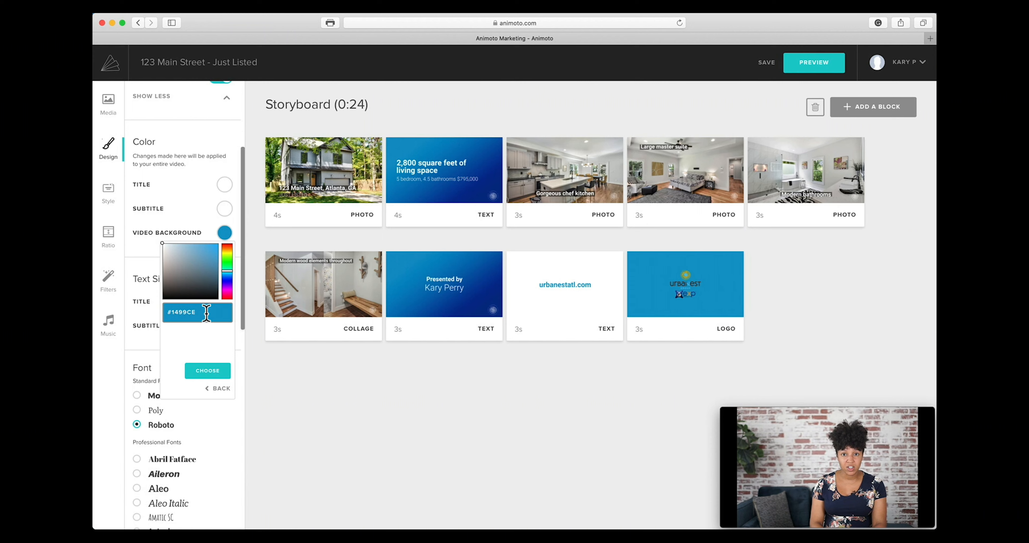
{"action": "left_click", "coordinate": [216, 389]}
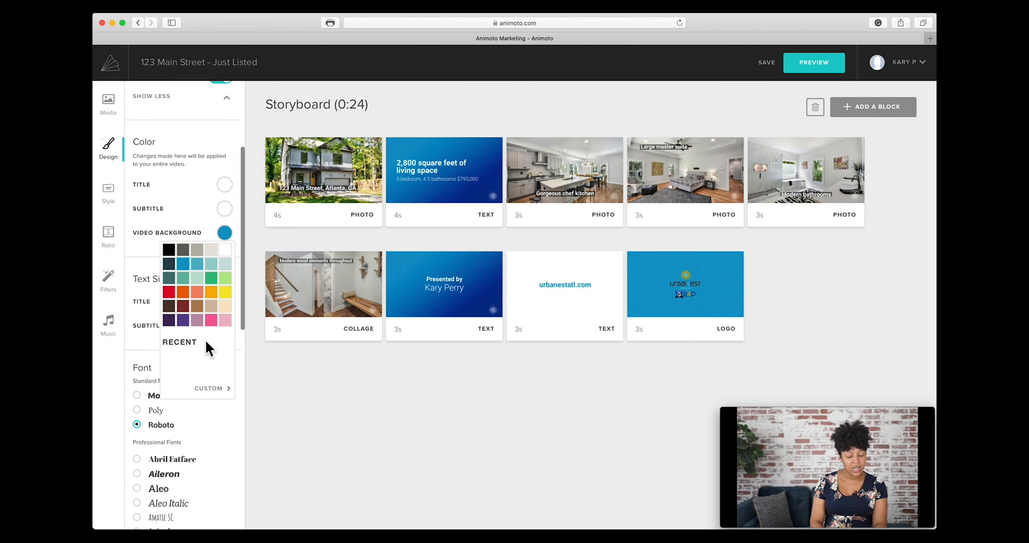
{"action": "left_click", "coordinate": [211, 295]}
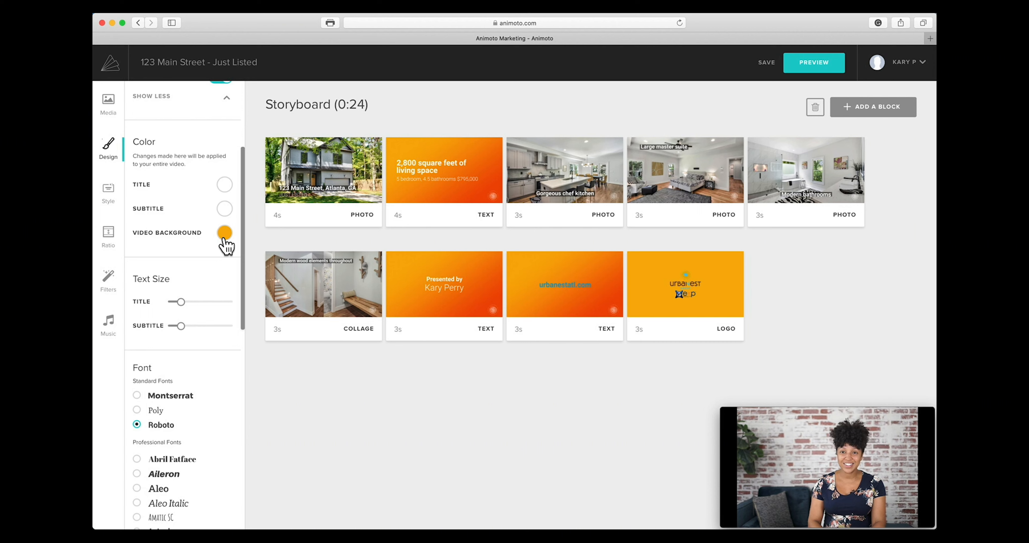
- Slightly increase the title and subtitle text sizes for the whole video and set the font to Montserrat
{"action": "scroll", "coordinate": [219, 282], "scroll_direction": "down", "scroll_amount": 1}
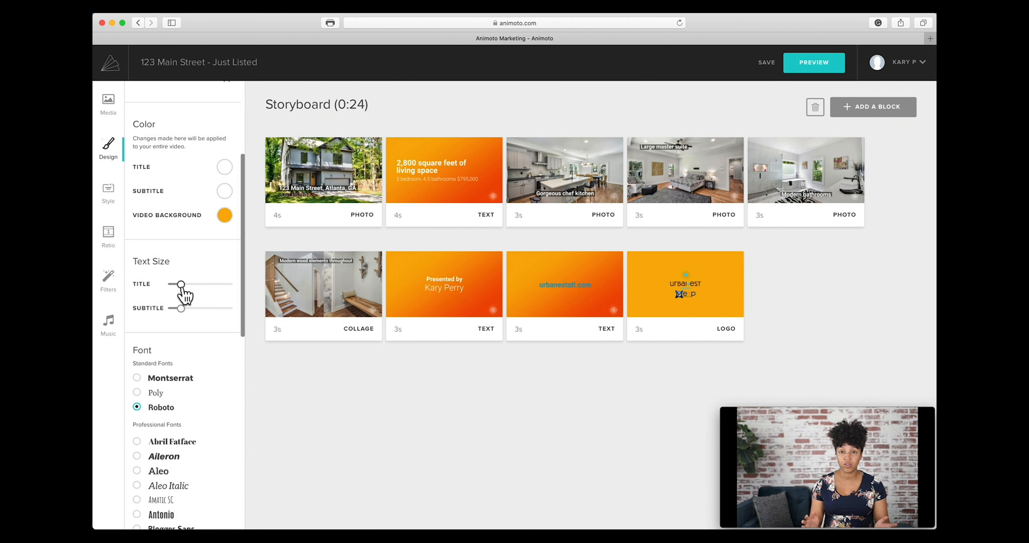
{"action": "left_click_drag", "start_coordinate": [181, 287], "coordinate": [186, 308]}
{"action": "scroll", "coordinate": [184, 393], "scroll_direction": "down", "scroll_amount": 5}
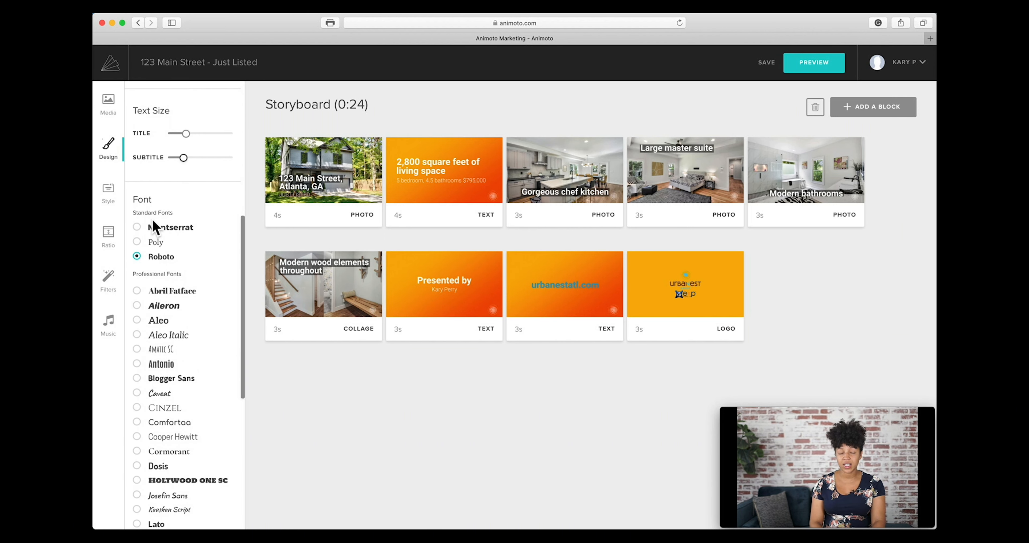
{"action": "left_click", "coordinate": [138, 228]}
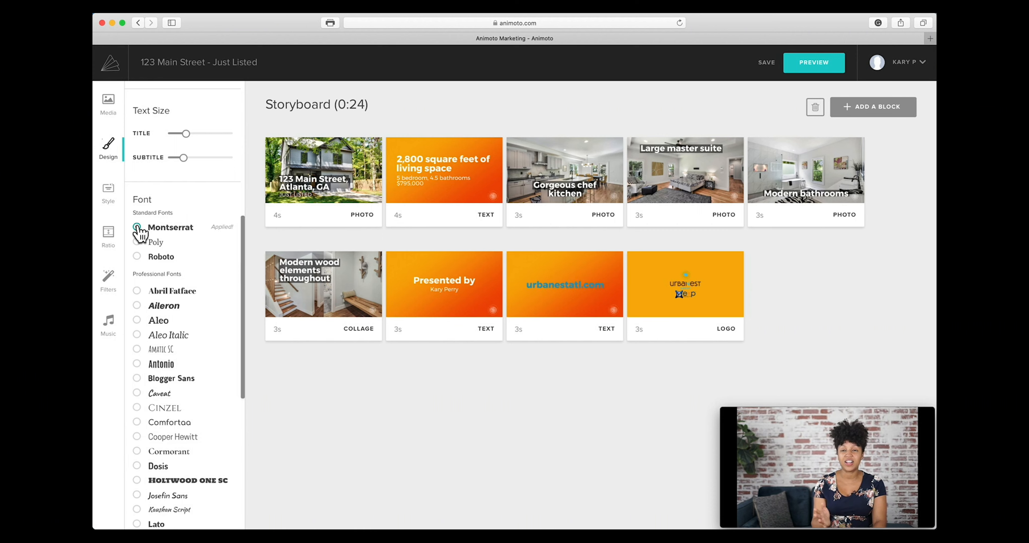
- Browse the available video styles and change the video's style to Hi-Rise
{"action": "scroll", "coordinate": [202, 331], "scroll_direction": "up", "scroll_amount": 8}
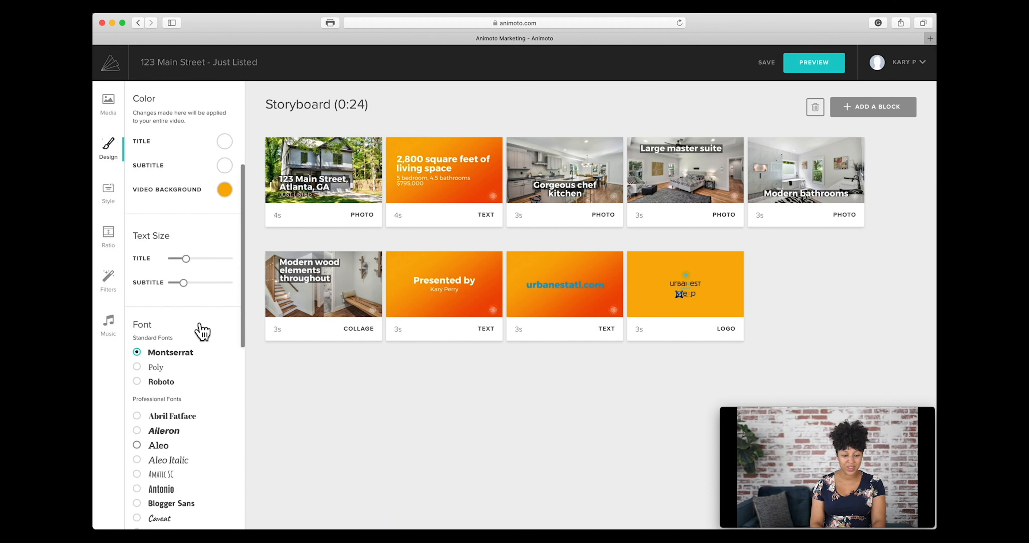
{"action": "scroll", "coordinate": [203, 331], "scroll_direction": "up", "scroll_amount": 1}
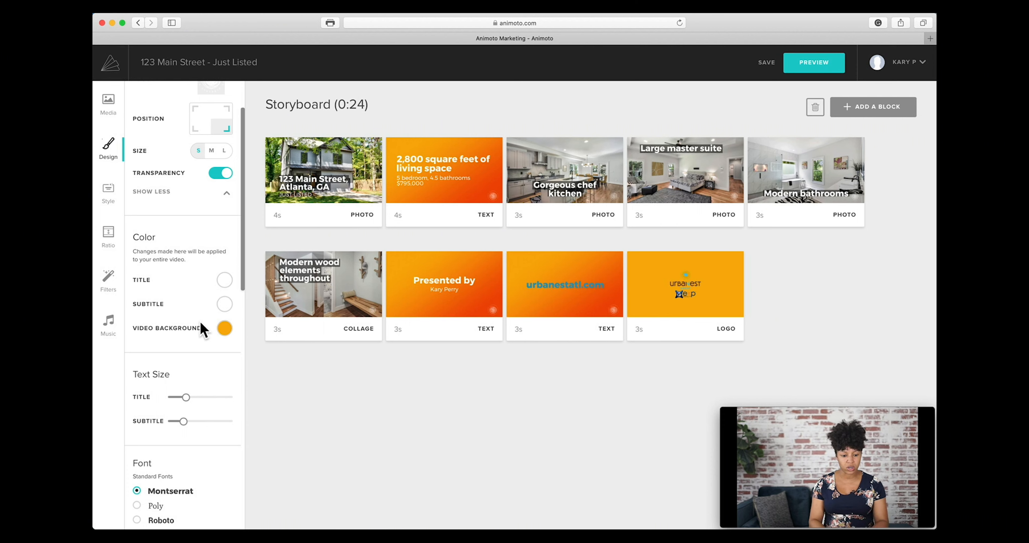
{"action": "scroll", "coordinate": [160, 239], "scroll_direction": "up", "scroll_amount": 3}
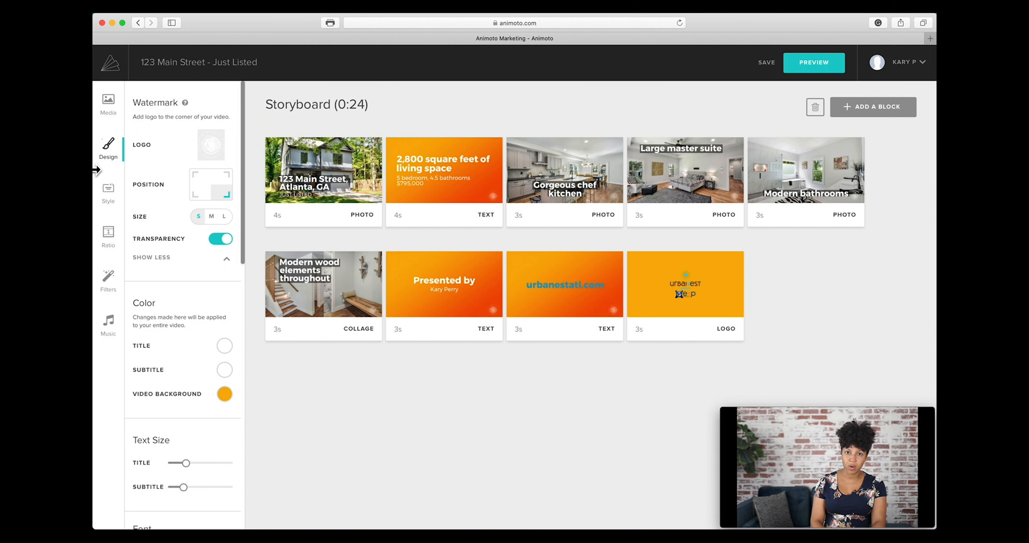
{"action": "left_click", "coordinate": [113, 196]}
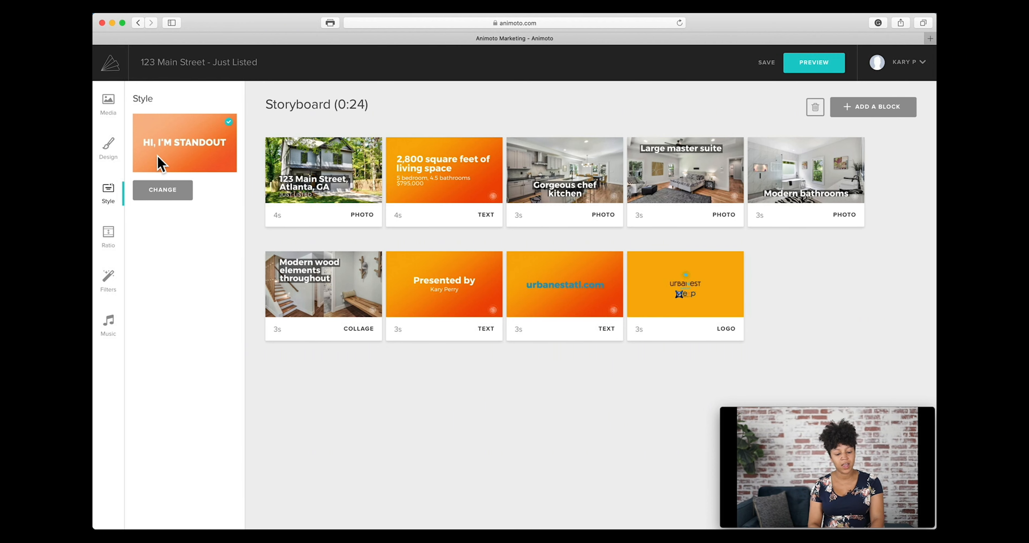
{"action": "left_click", "coordinate": [162, 191]}
{"action": "mouse_move", "coordinate": [655, 253]}
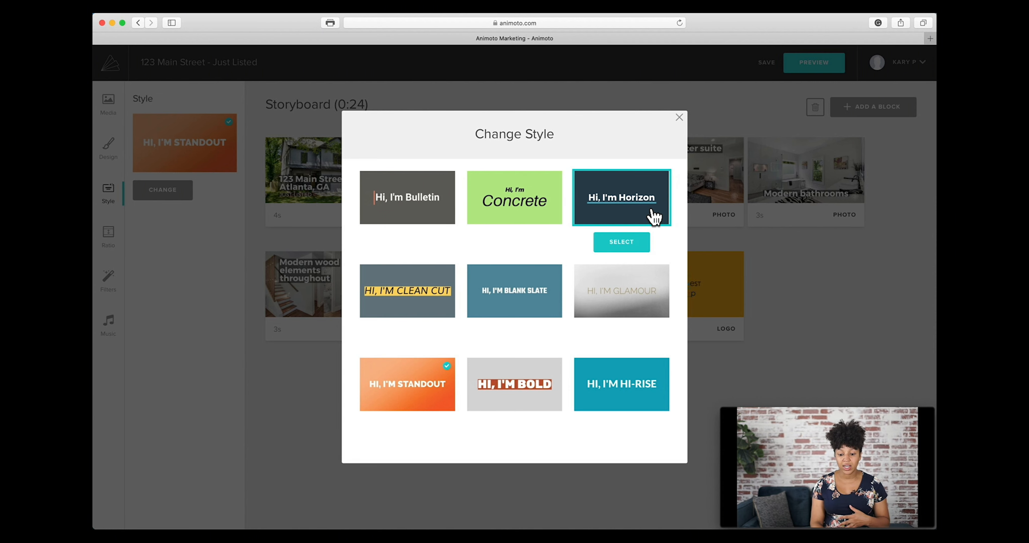
{"action": "mouse_move", "coordinate": [553, 306]}
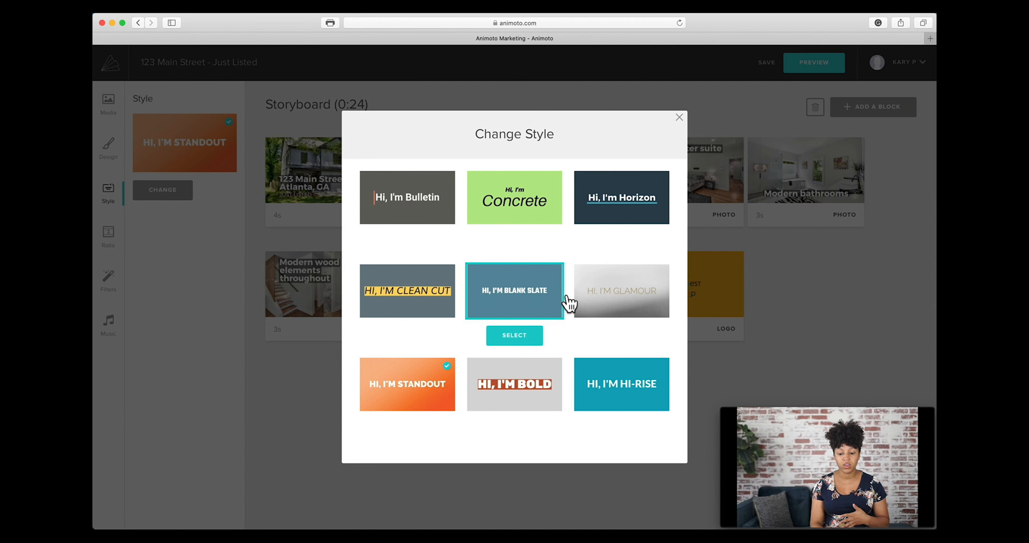
{"action": "mouse_move", "coordinate": [608, 307]}
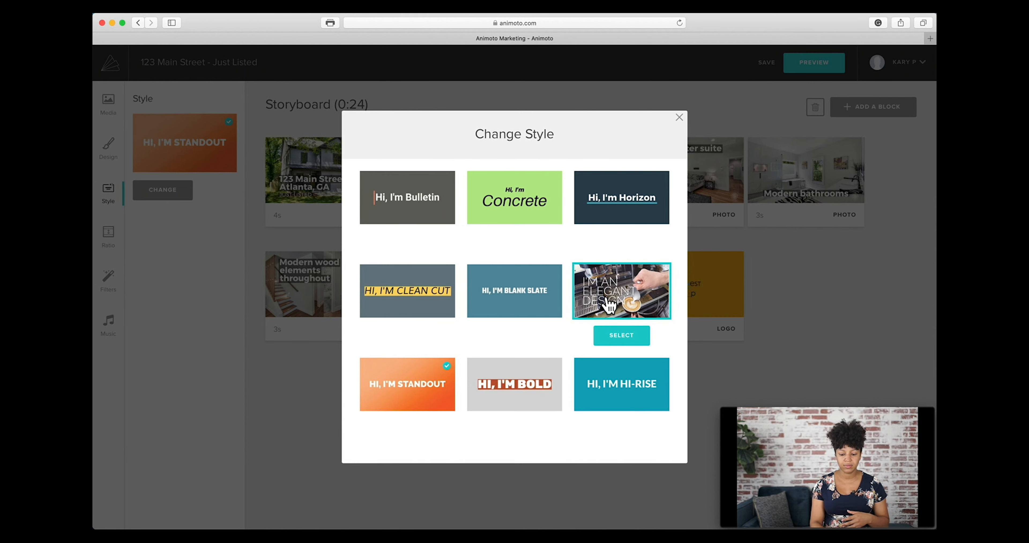
{"action": "mouse_move", "coordinate": [482, 343]}
{"action": "mouse_move", "coordinate": [442, 343]}
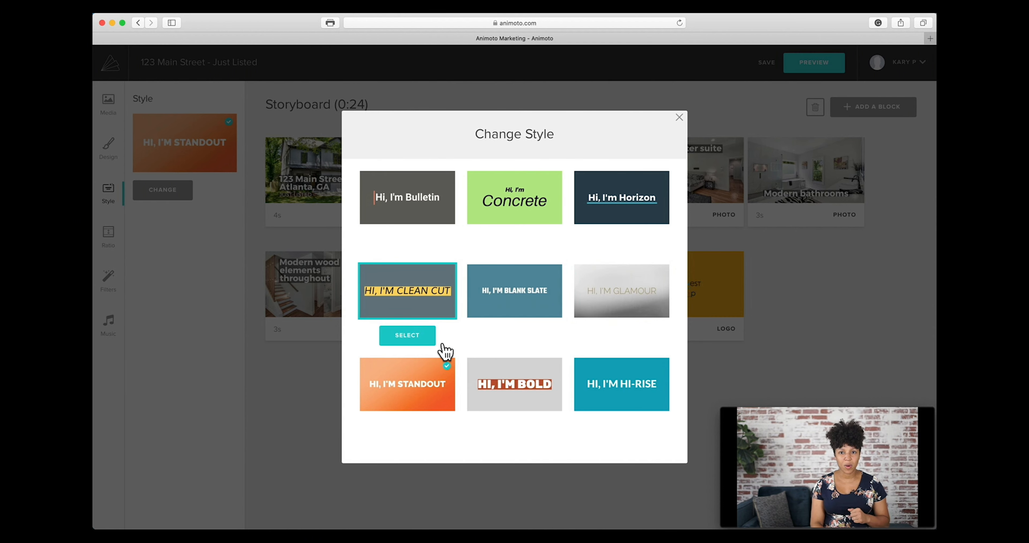
{"action": "mouse_move", "coordinate": [632, 406]}
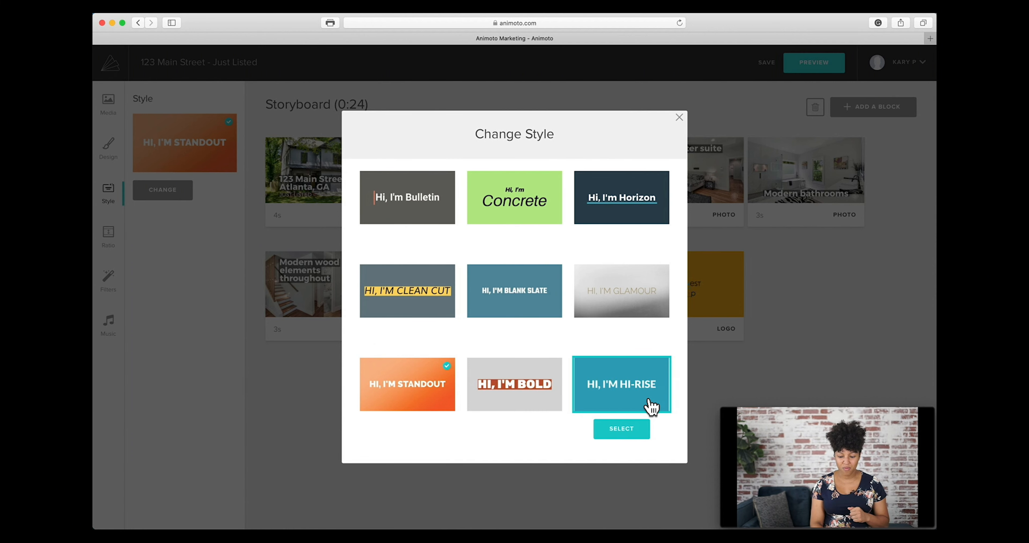
{"action": "left_click", "coordinate": [626, 437]}
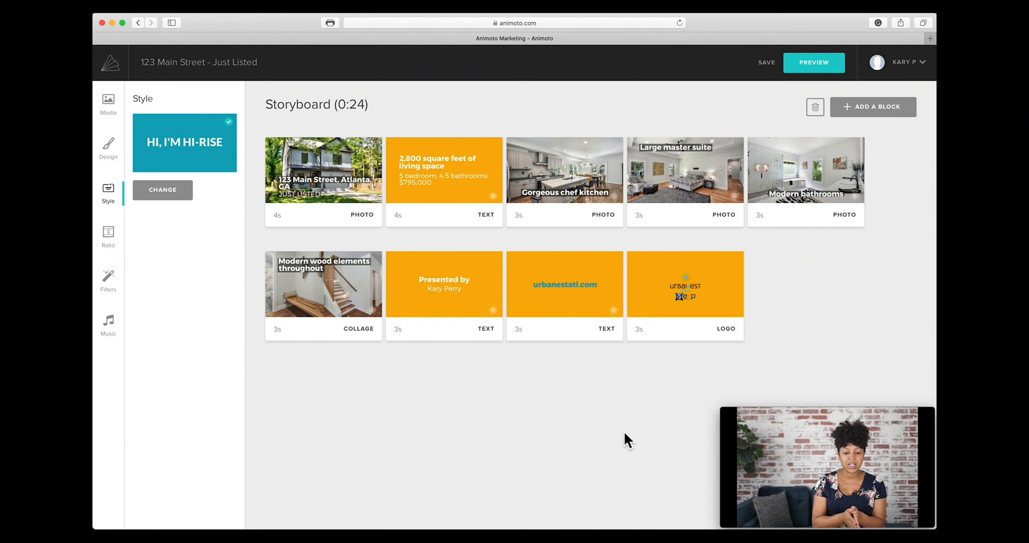
- Open the 2,800 square feet text block to view its new styling and return to the storyboard
{"action": "mouse_move", "coordinate": [459, 230]}
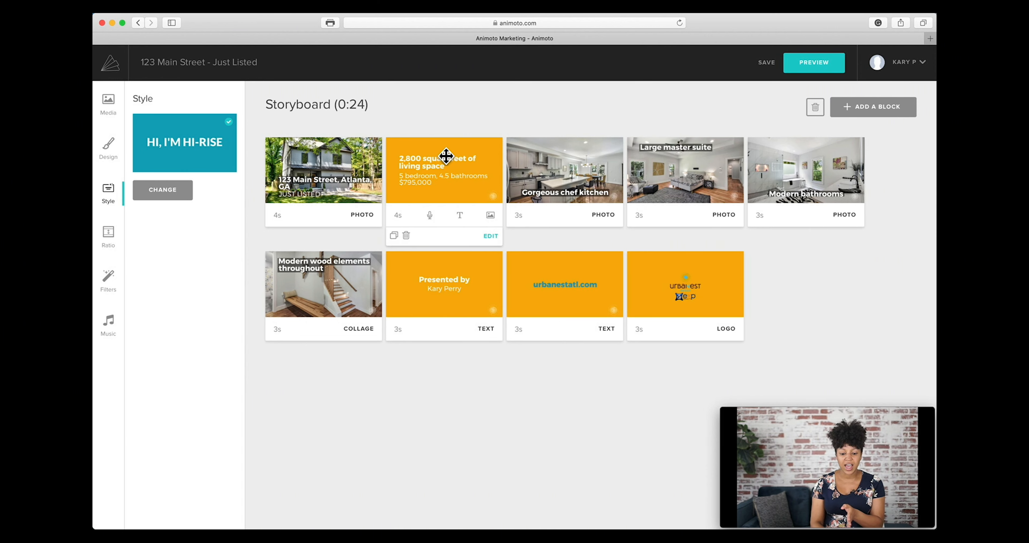
{"action": "left_click", "coordinate": [445, 172]}
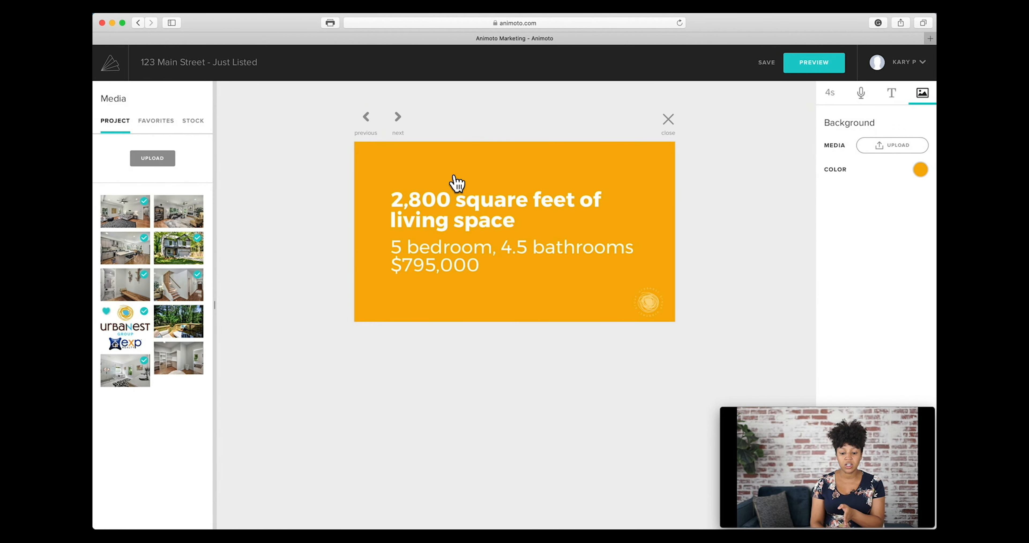
{"action": "left_click", "coordinate": [667, 119]}
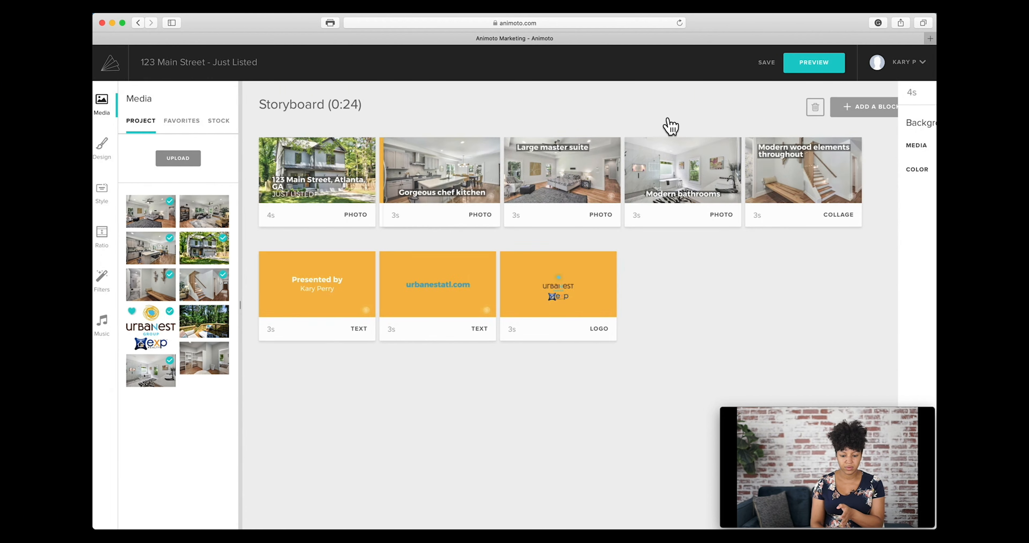
{"action": "mouse_move", "coordinate": [442, 196]}
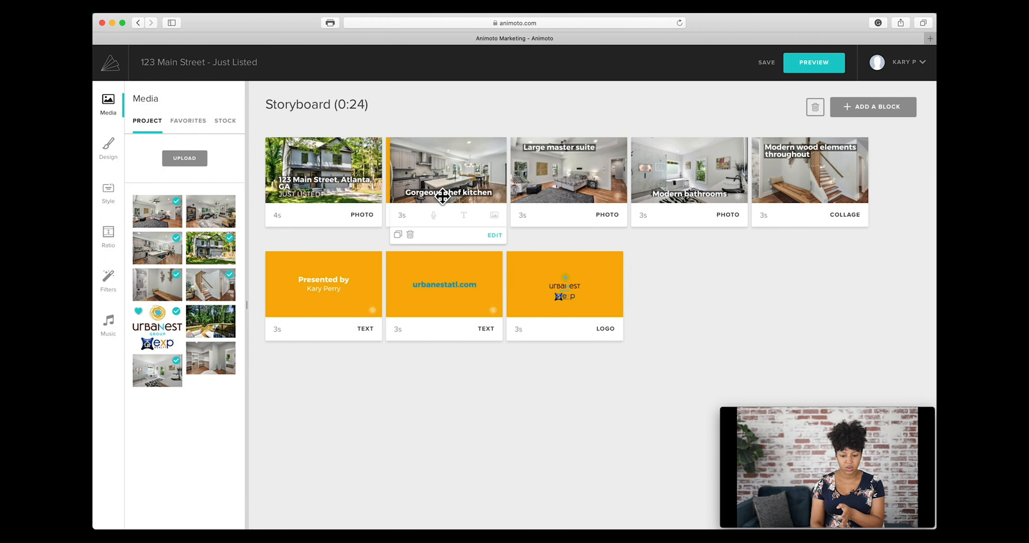
- Save the project and reload the builder page to refresh the storyboard
{"action": "left_click", "coordinate": [769, 63]}
{"action": "left_click", "coordinate": [546, 23]}
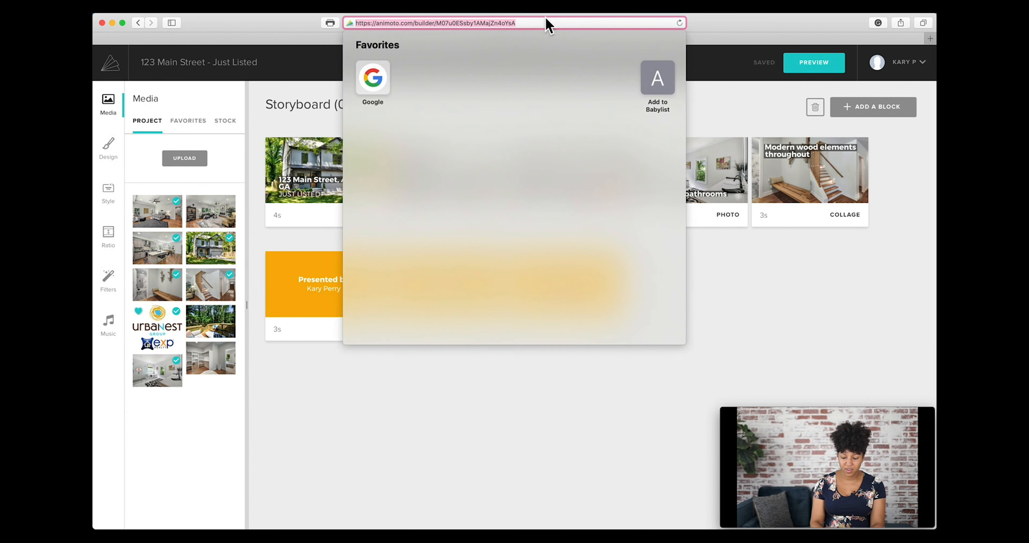
{"action": "key", "text": "Return"}
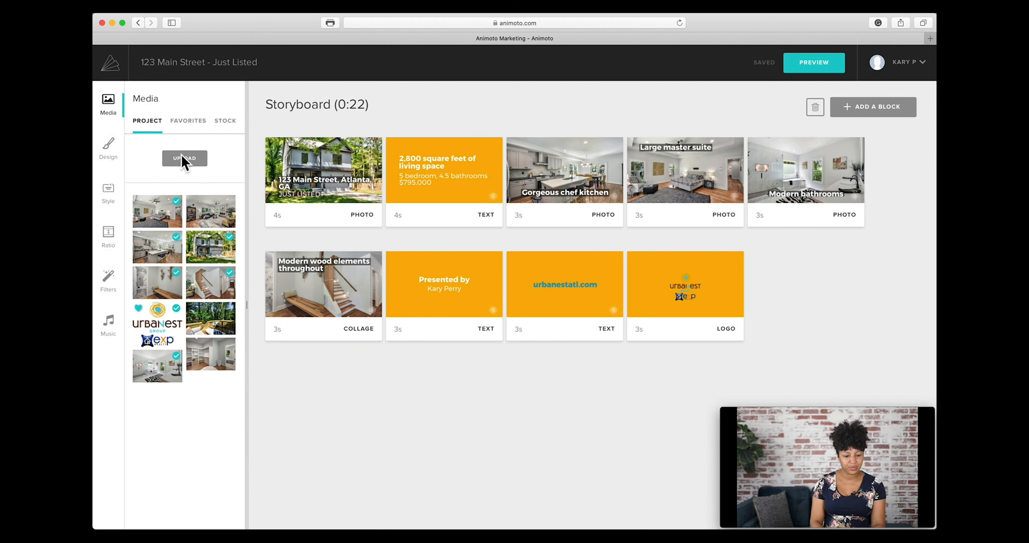
{"action": "left_click", "coordinate": [109, 196]}
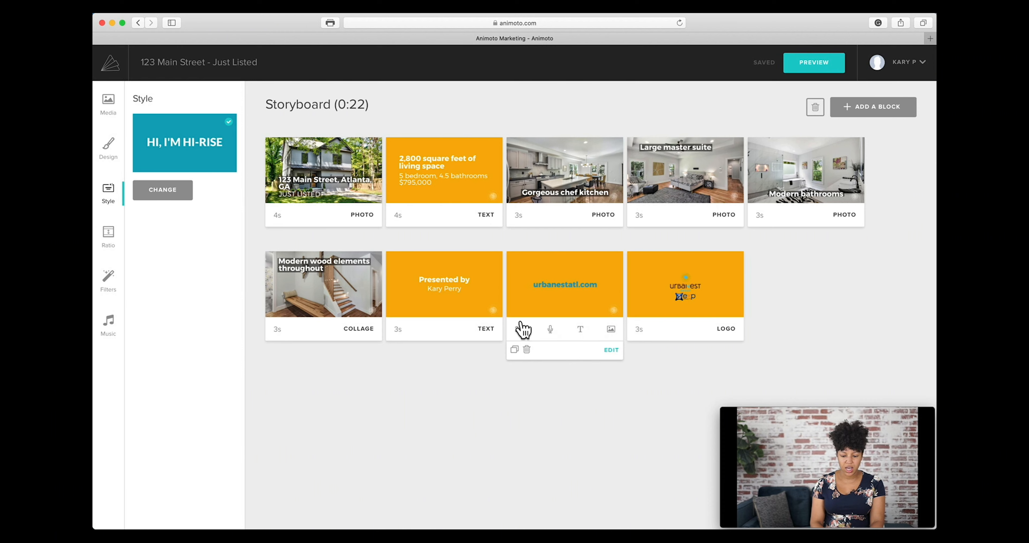
{"action": "mouse_move", "coordinate": [639, 329]}
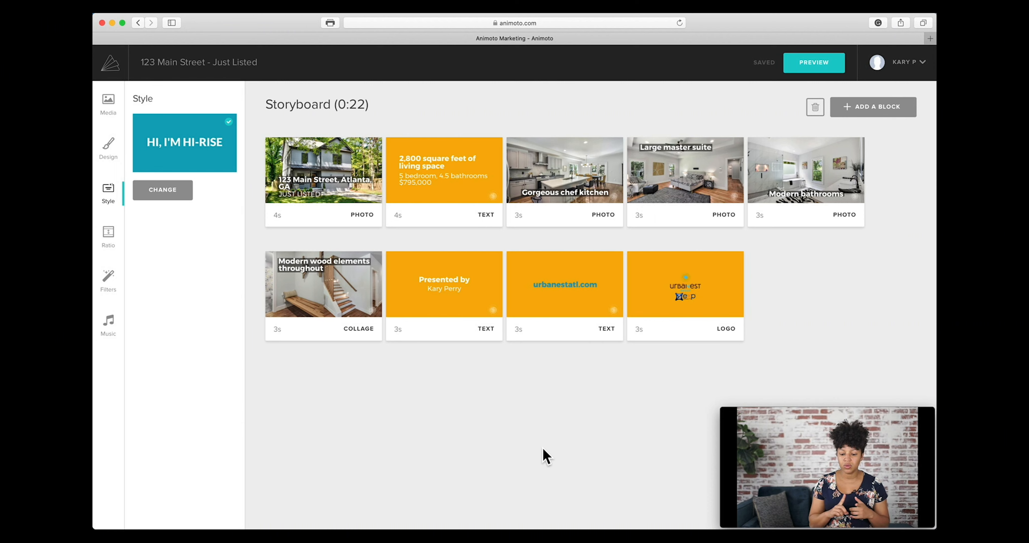
- Set the urbanestatl.com text block's background colour to white and its title colour to black
{"action": "left_click", "coordinate": [572, 299]}
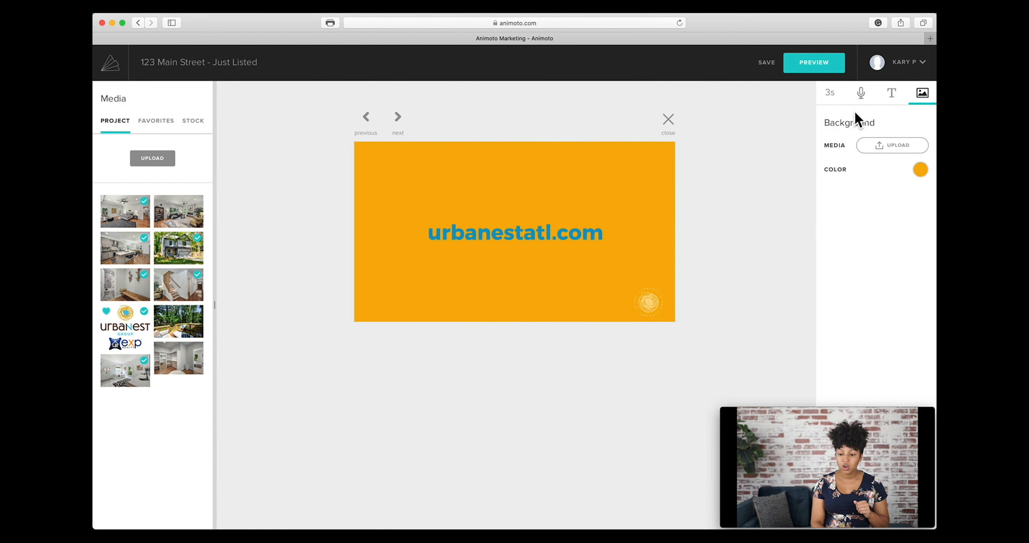
{"action": "left_click", "coordinate": [920, 171]}
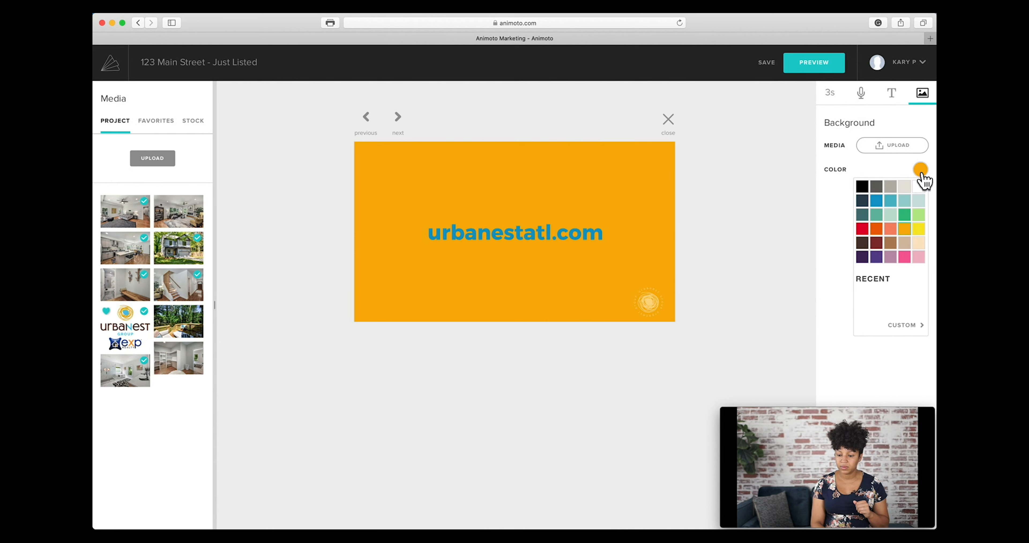
{"action": "left_click", "coordinate": [919, 188]}
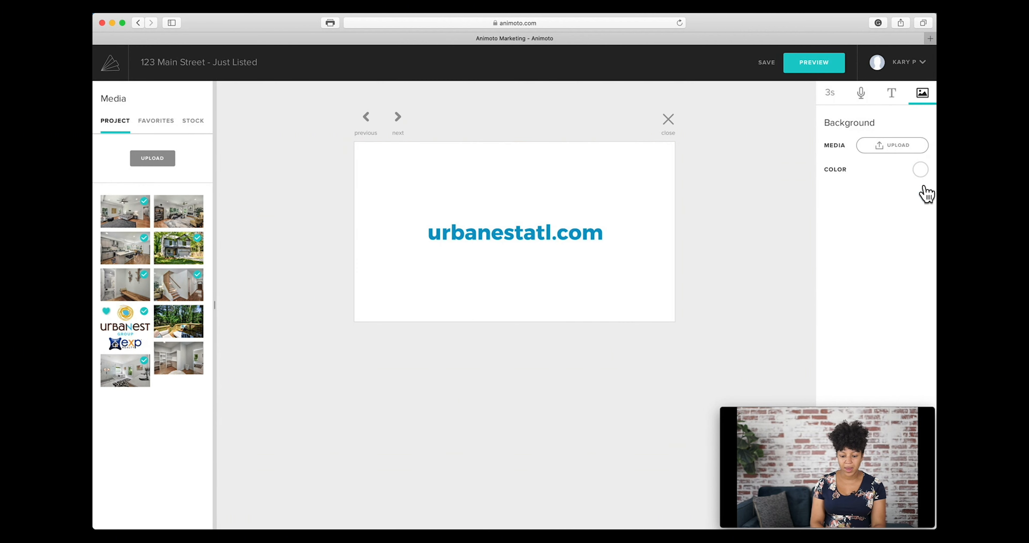
{"action": "left_click", "coordinate": [529, 236]}
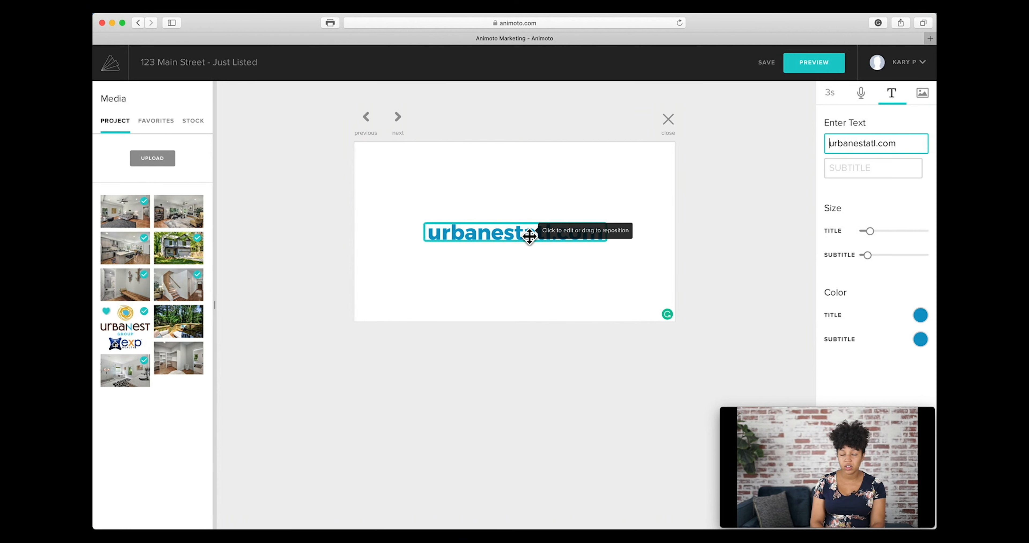
{"action": "left_click", "coordinate": [920, 315]}
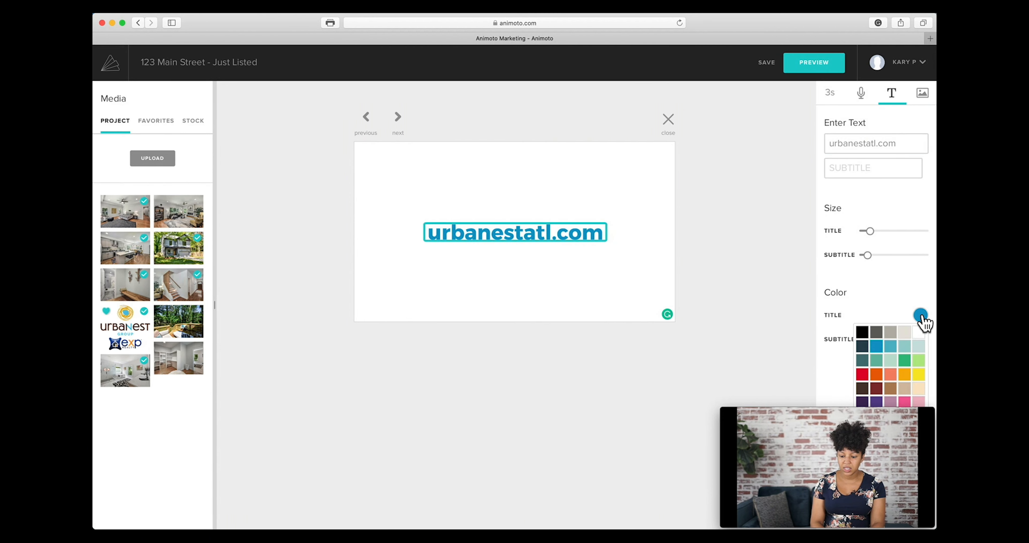
{"action": "left_click", "coordinate": [862, 331]}
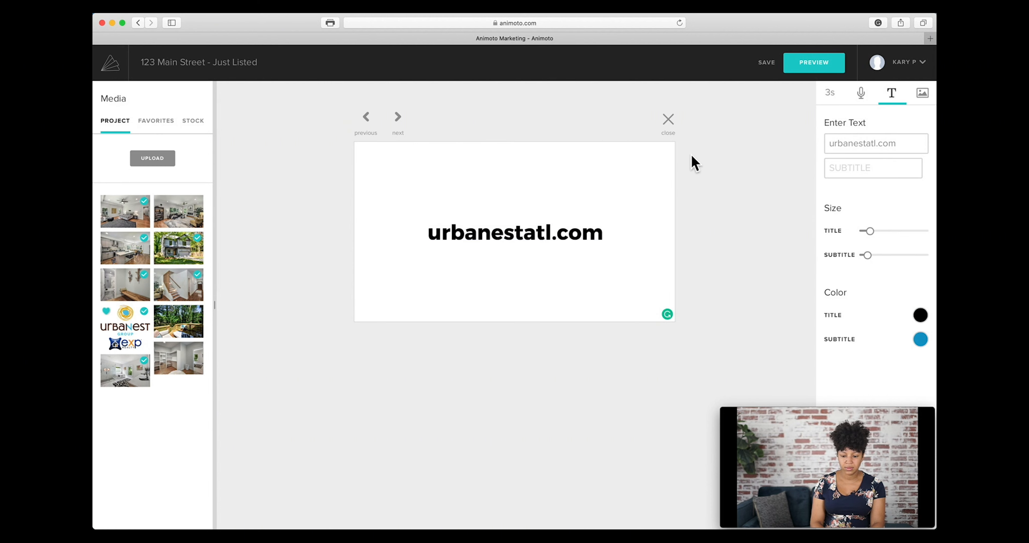
- Set the closing logo block's background colour to white and enlarge the Urbanest logo
{"action": "left_click", "coordinate": [401, 119]}
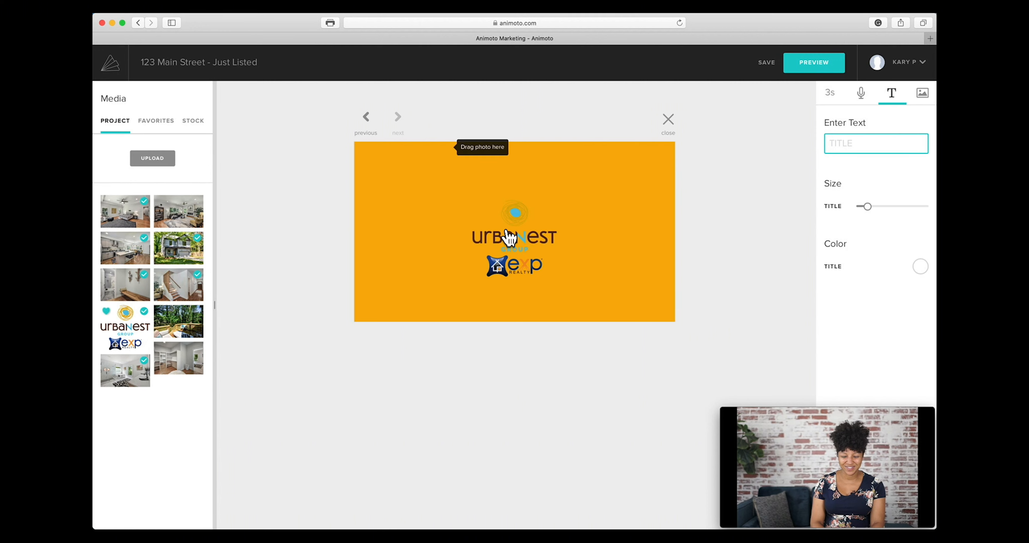
{"action": "left_click", "coordinate": [617, 212]}
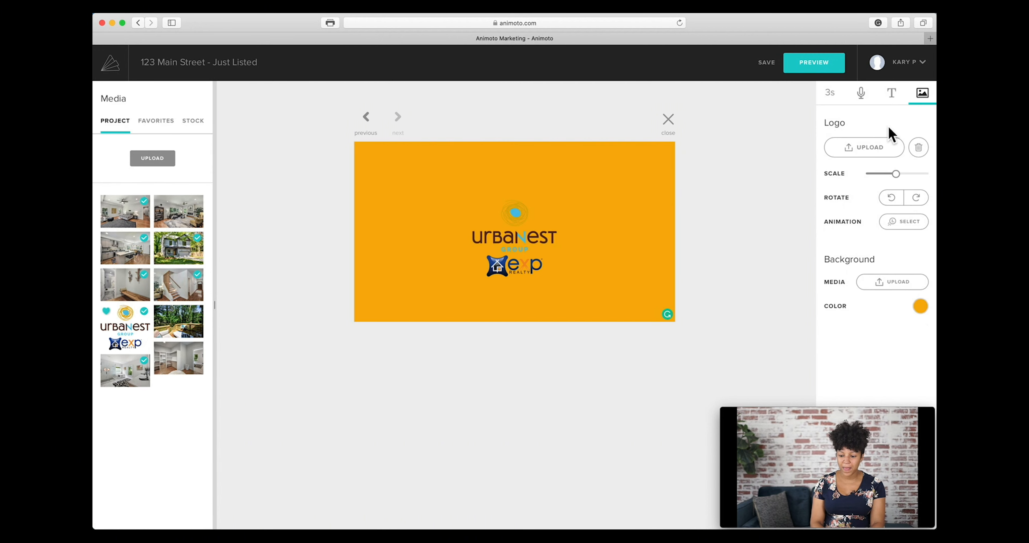
{"action": "left_click", "coordinate": [919, 311]}
{"action": "left_click", "coordinate": [918, 323]}
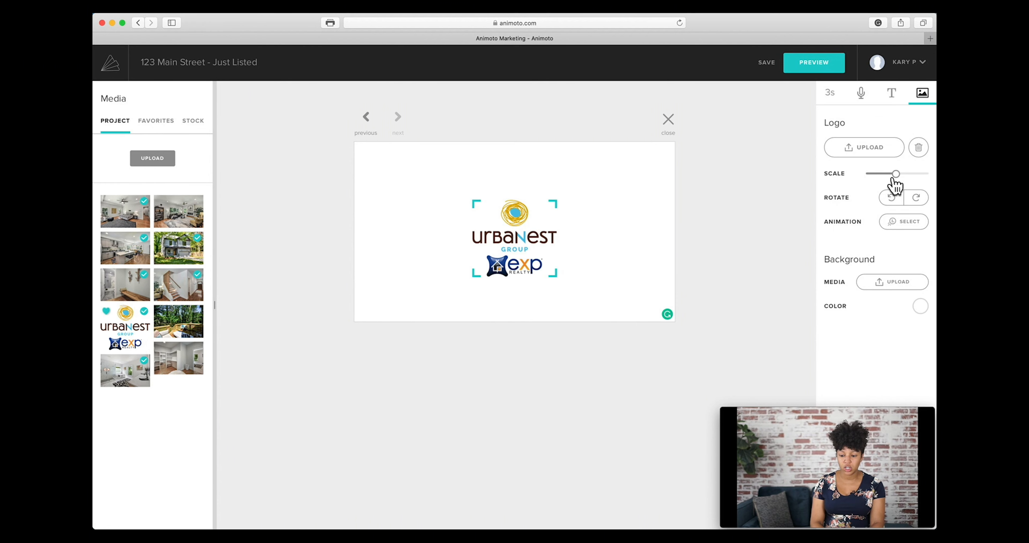
{"action": "left_click_drag", "start_coordinate": [895, 174], "coordinate": [917, 175]}
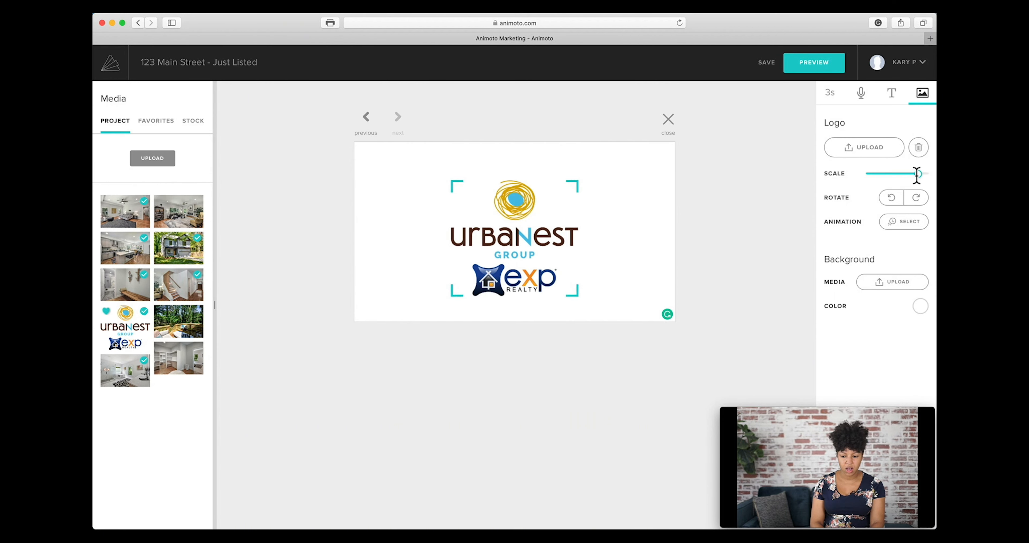
{"action": "left_click", "coordinate": [666, 125]}
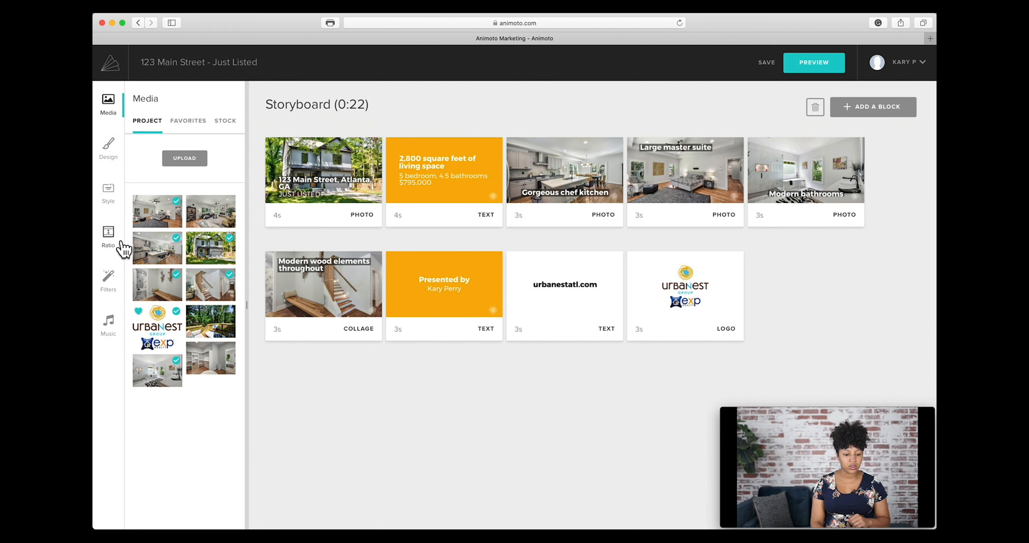
- Try the Square (1:1) aspect ratio for the video and set it back to Landscape (16:9)
{"action": "left_click", "coordinate": [108, 237]}
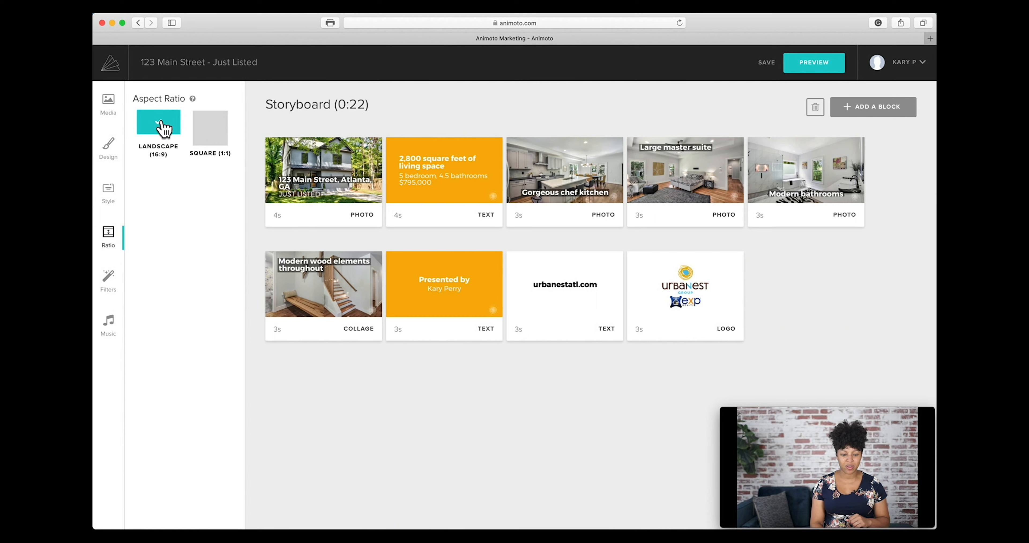
{"action": "left_click", "coordinate": [206, 134]}
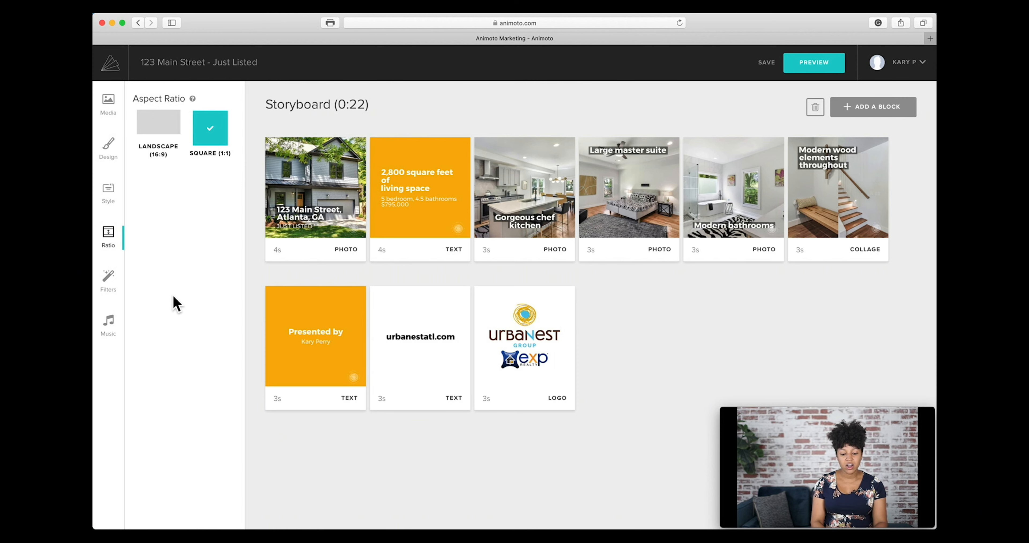
{"action": "mouse_move", "coordinate": [420, 225]}
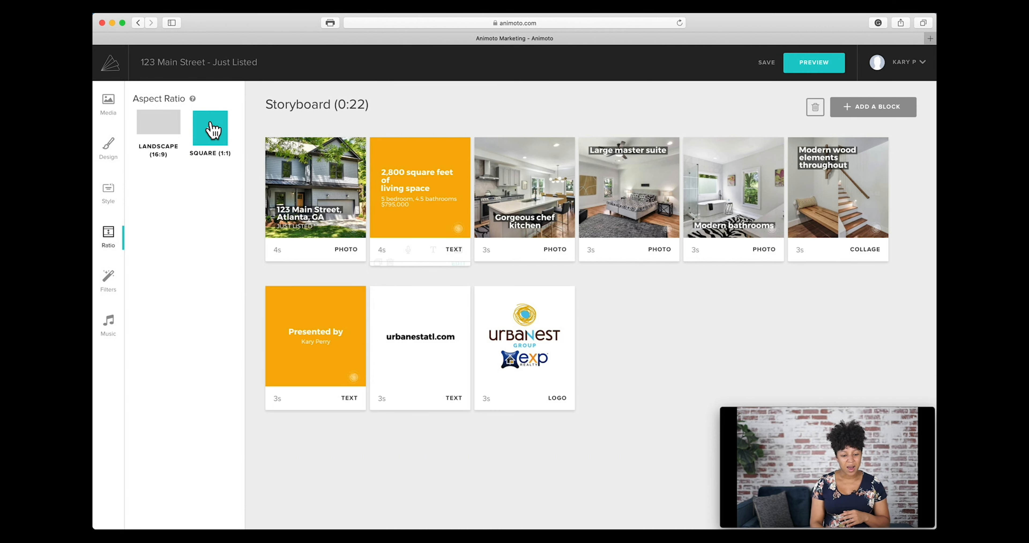
{"action": "left_click", "coordinate": [165, 128]}
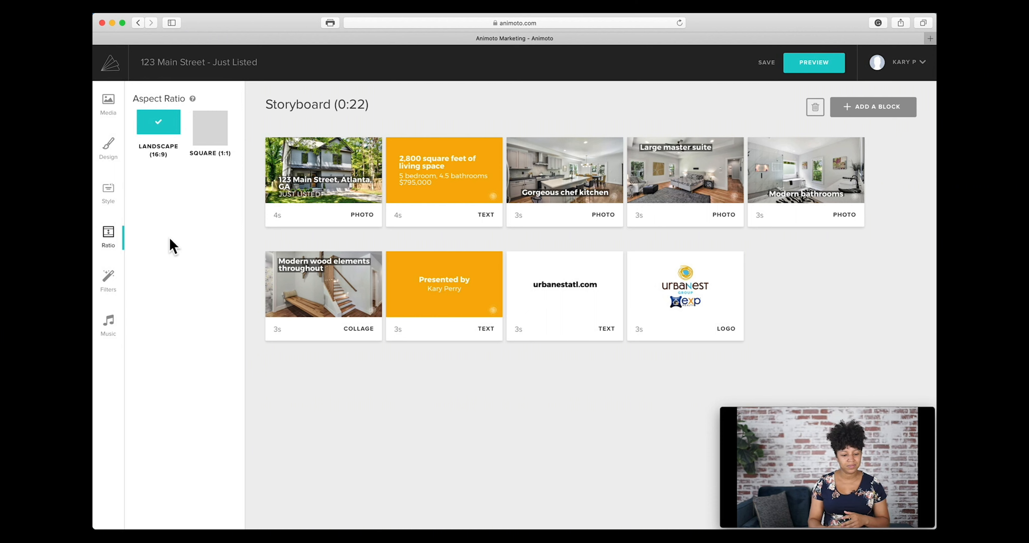
- Apply the B&W filter to the entire video
{"action": "left_click", "coordinate": [109, 284]}
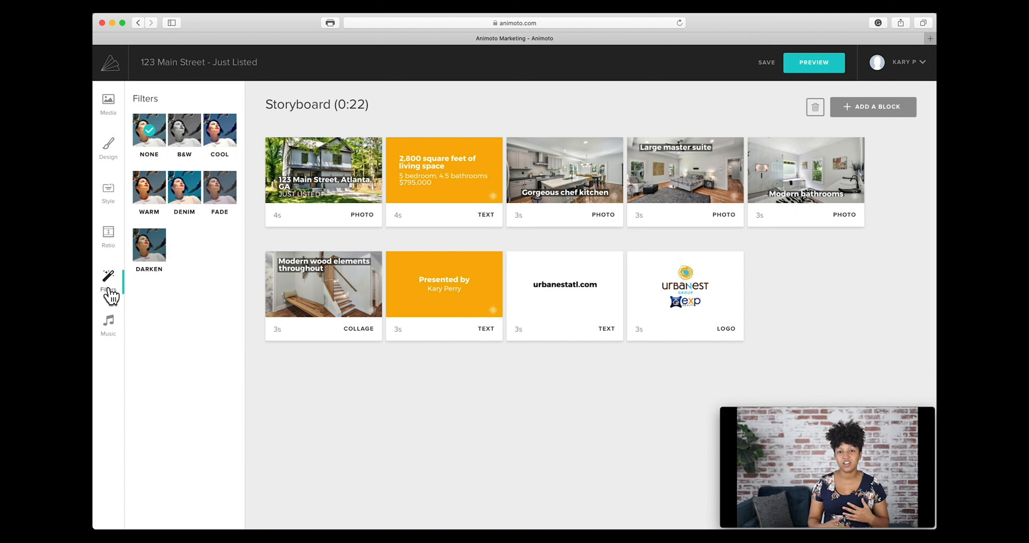
{"action": "left_click", "coordinate": [182, 139]}
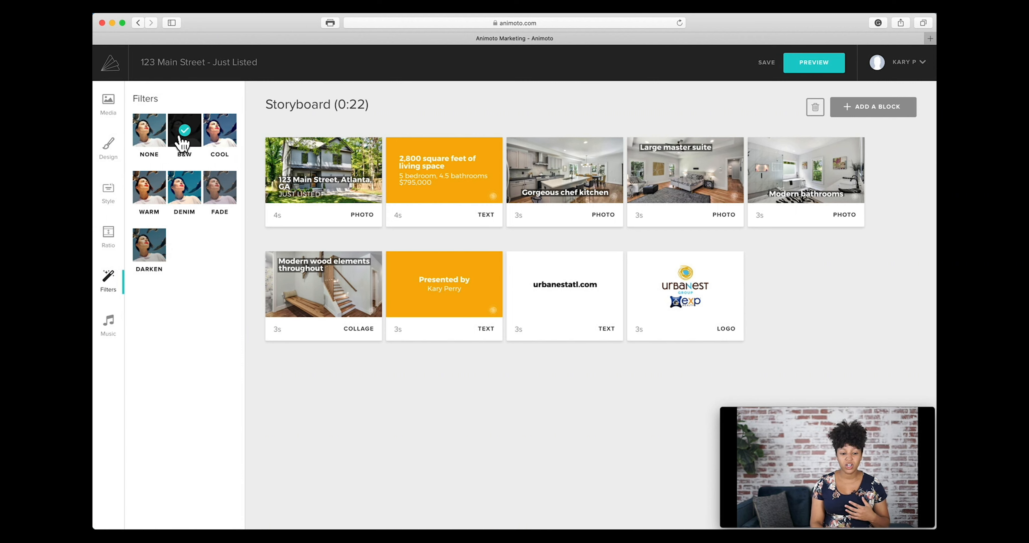
- Try the Cool, Warm and Denim filters on the entire video, and set the filter to None
{"action": "left_click", "coordinate": [219, 142]}
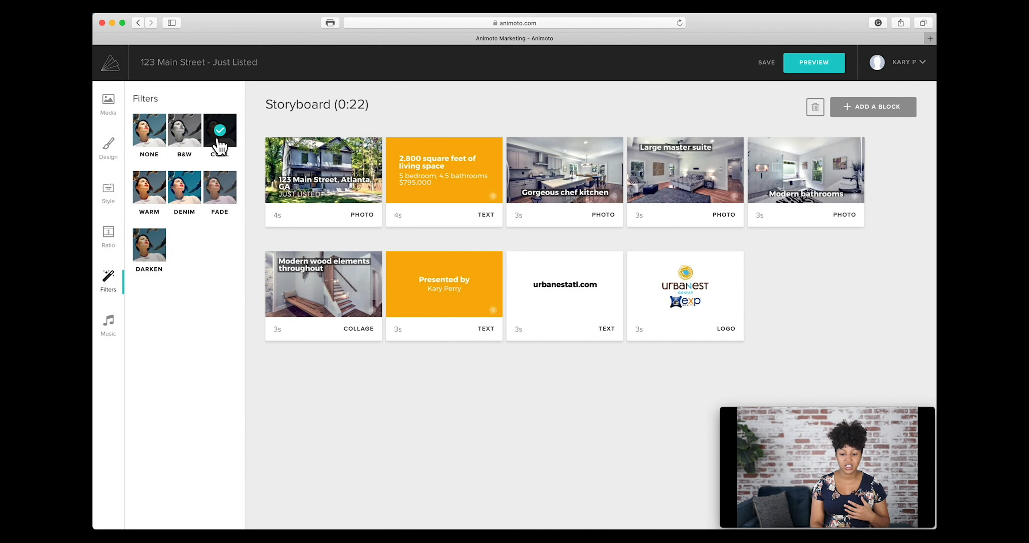
{"action": "left_click", "coordinate": [158, 193]}
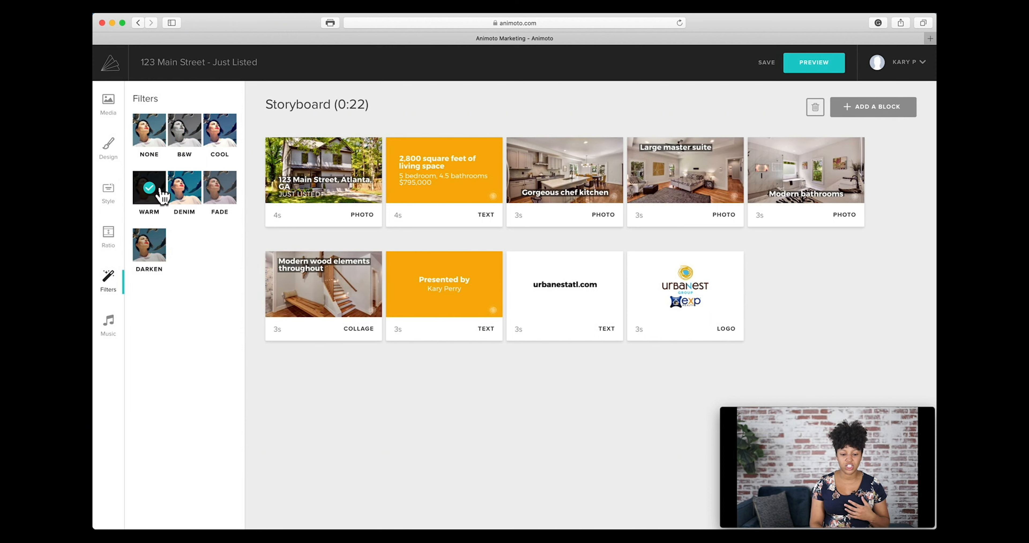
{"action": "left_click", "coordinate": [193, 203]}
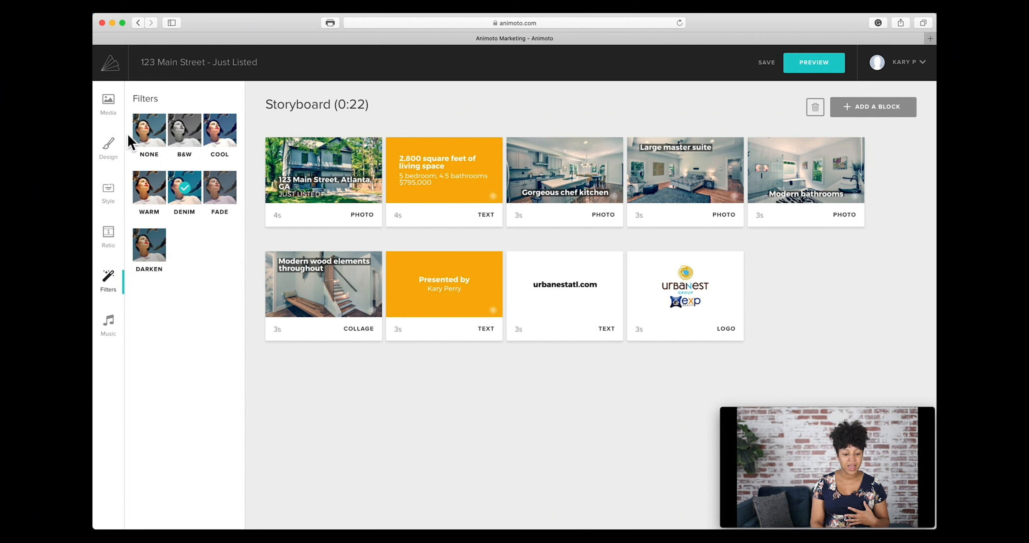
{"action": "left_click", "coordinate": [144, 138]}
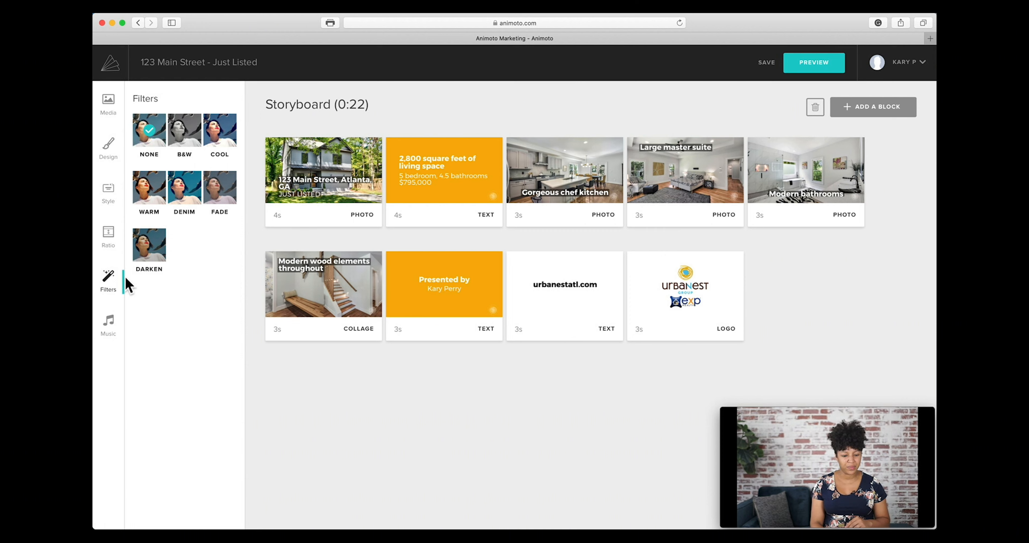
- Sample popular business songs, replace the video's music with Pacifica (Instrumental), and lower its volume to about a quarter
{"action": "left_click", "coordinate": [110, 327]}
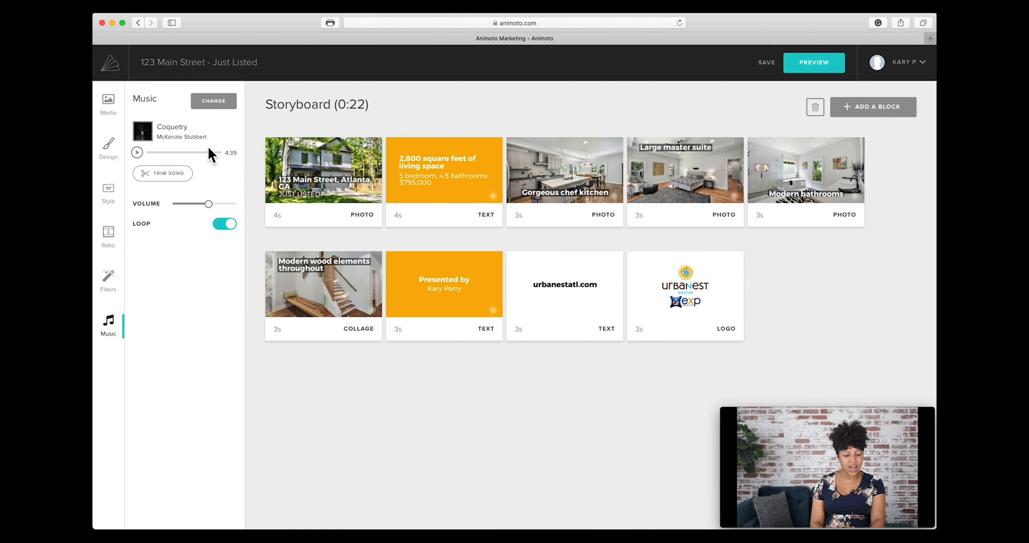
{"action": "left_click", "coordinate": [213, 109]}
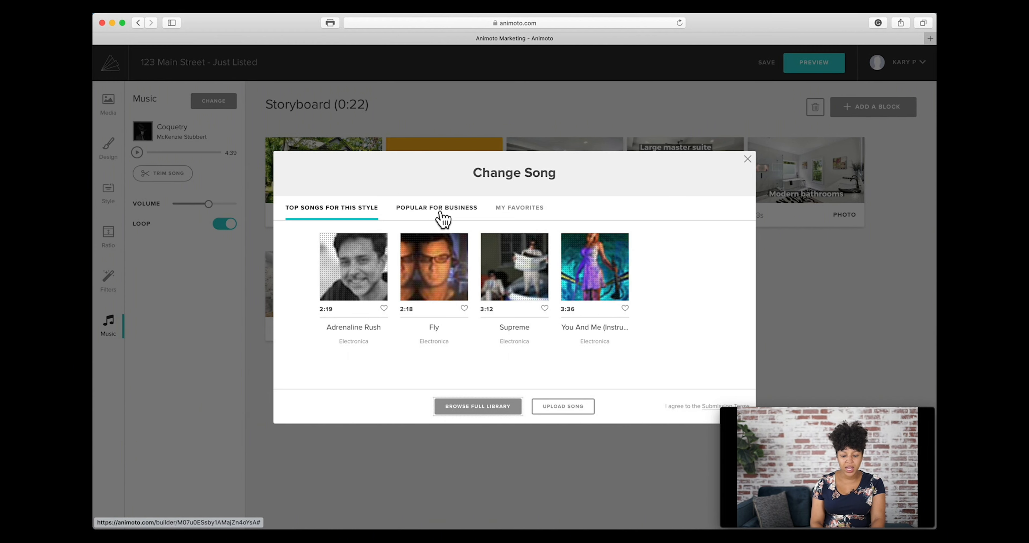
{"action": "left_click", "coordinate": [444, 219]}
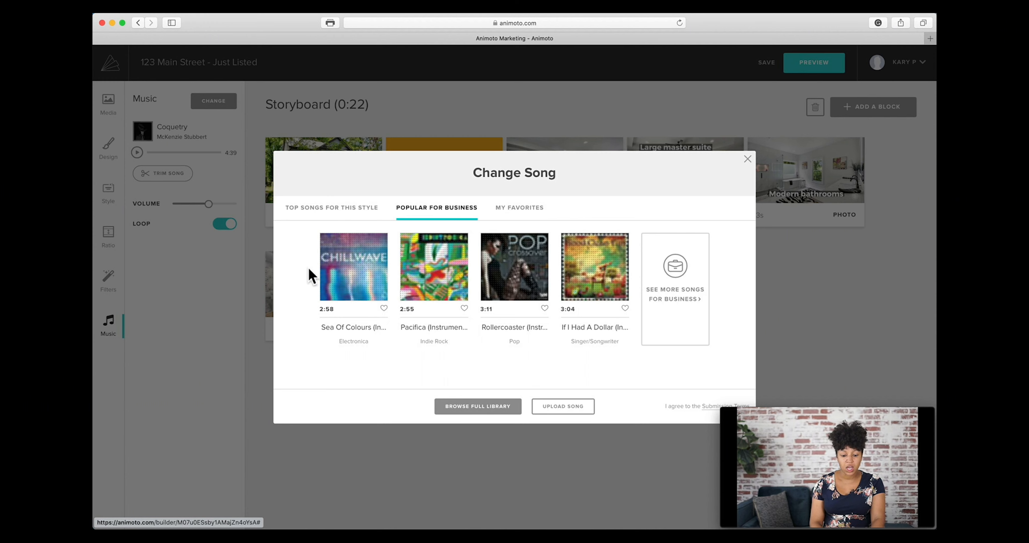
{"action": "mouse_move", "coordinate": [364, 277]}
{"action": "mouse_move", "coordinate": [519, 272]}
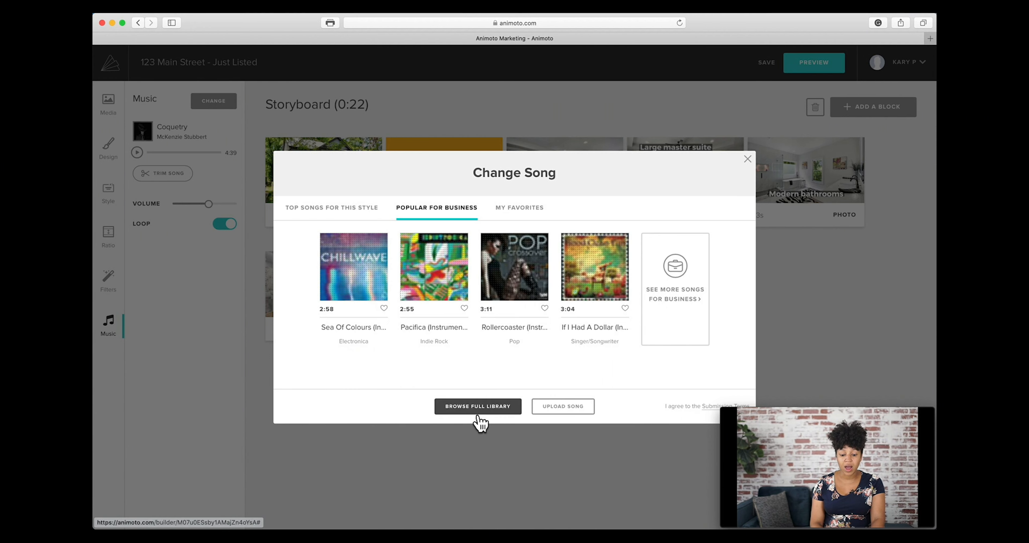
{"action": "left_click", "coordinate": [354, 269]}
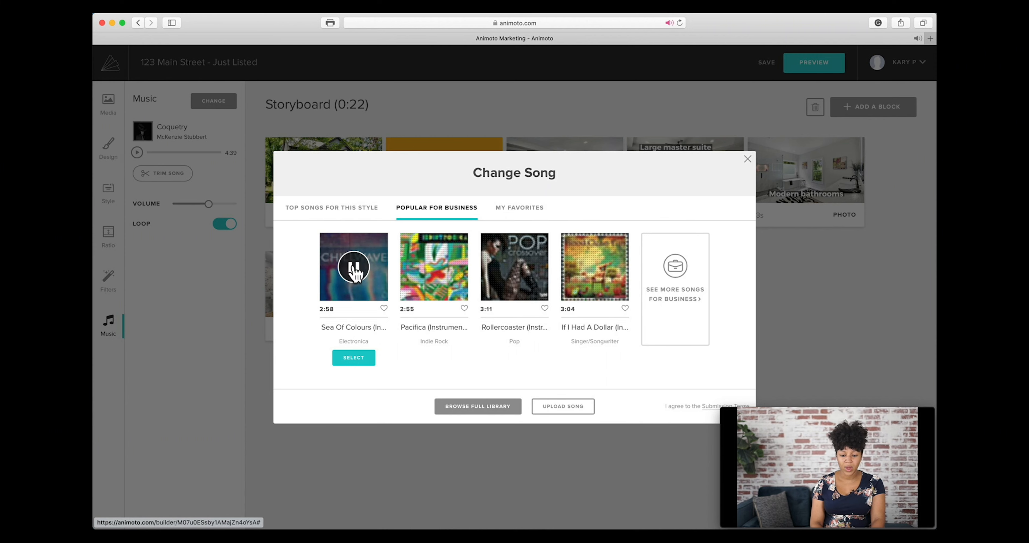
{"action": "left_click", "coordinate": [437, 275]}
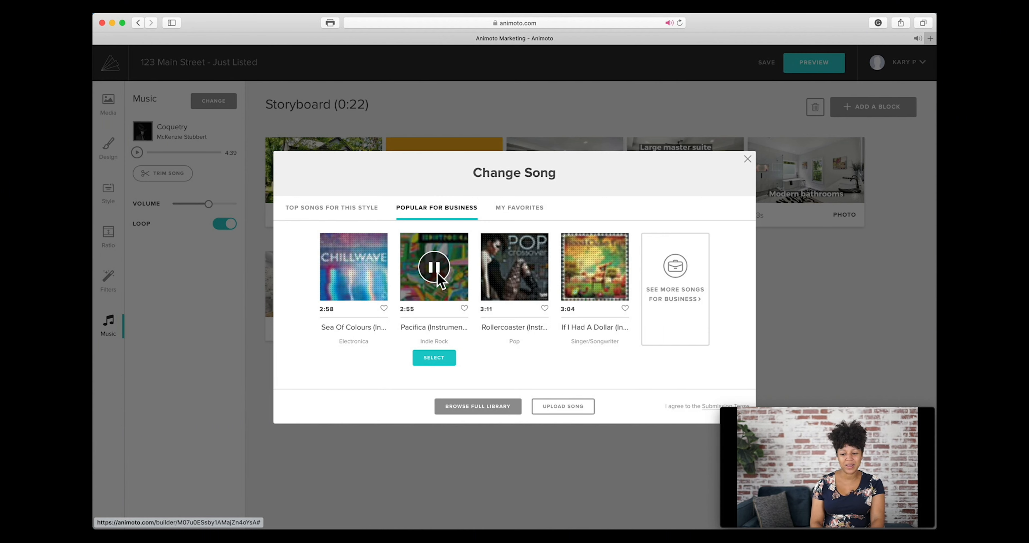
{"action": "left_click", "coordinate": [434, 359]}
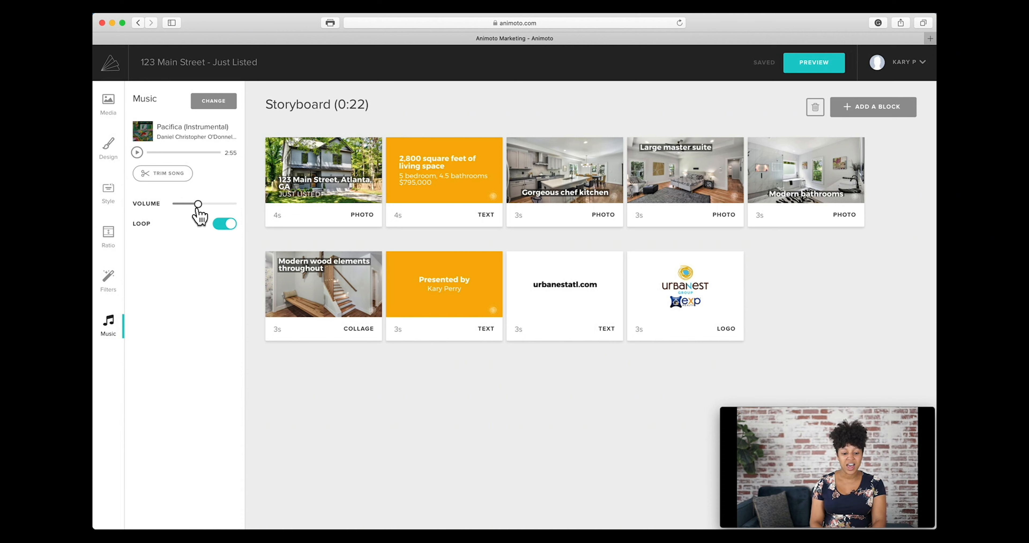
{"action": "left_click_drag", "start_coordinate": [198, 205], "coordinate": [188, 205]}
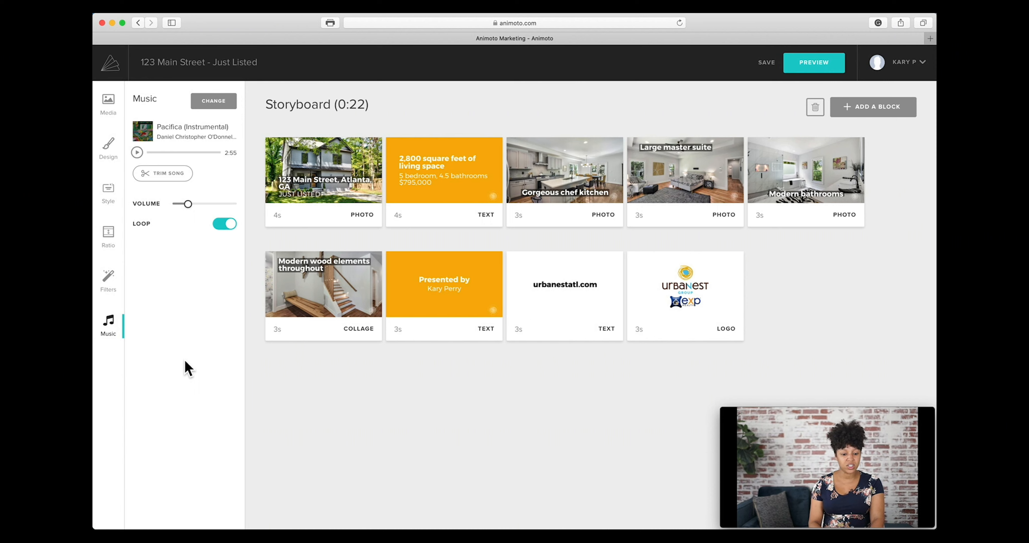
{"action": "left_click_drag", "start_coordinate": [188, 204], "coordinate": [190, 203]}
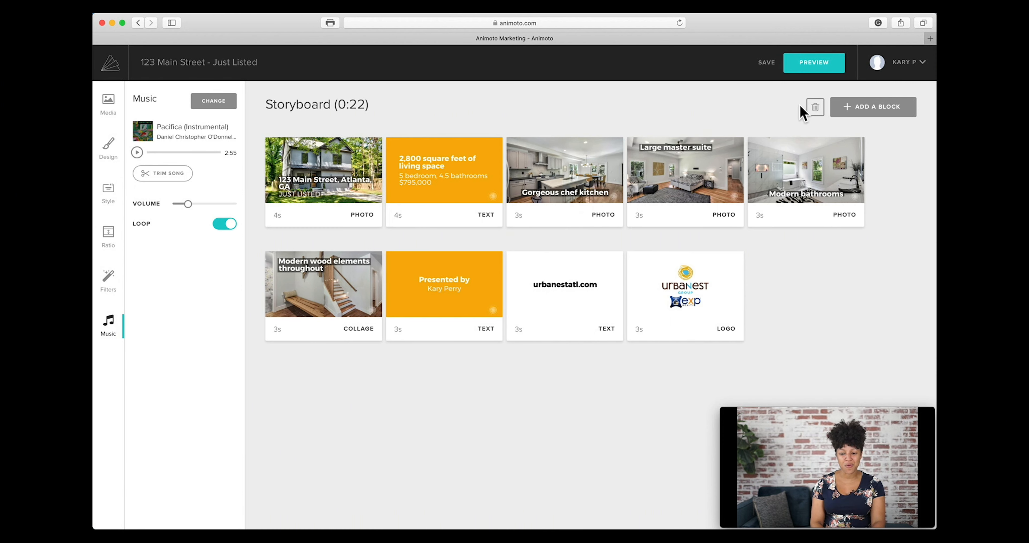
- Preview the finished listing video and proceed to producing it
{"action": "left_click", "coordinate": [824, 71]}
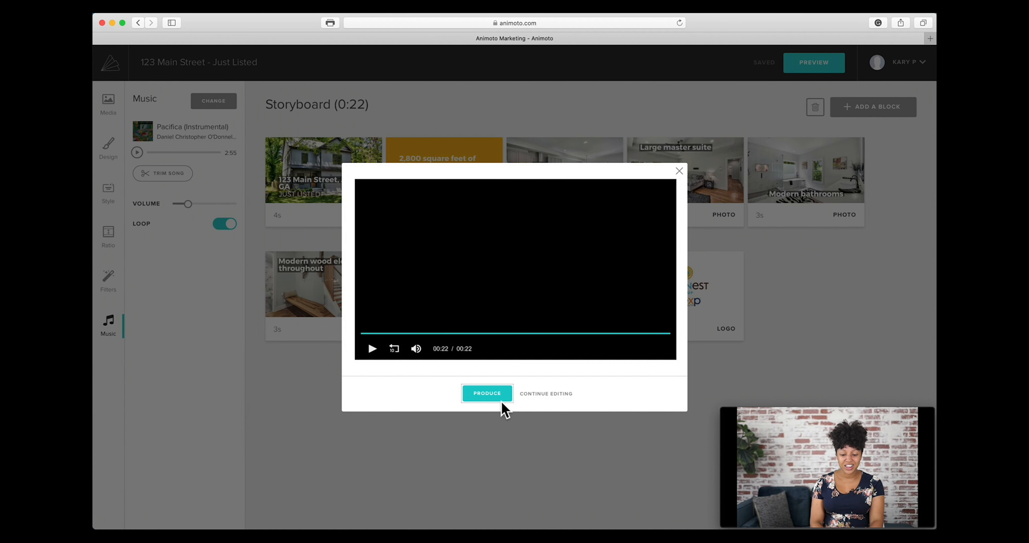
{"action": "left_click", "coordinate": [498, 409]}
{"action": "left_click", "coordinate": [487, 399]}
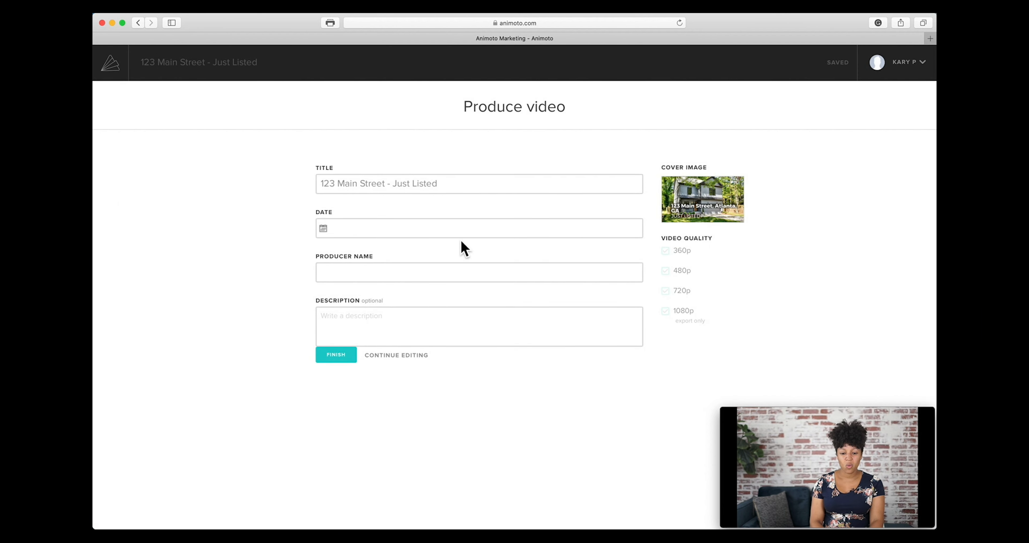
- Set the video's production date to 06/03/2020 and enter the producer's full name
{"action": "left_click", "coordinate": [443, 184]}
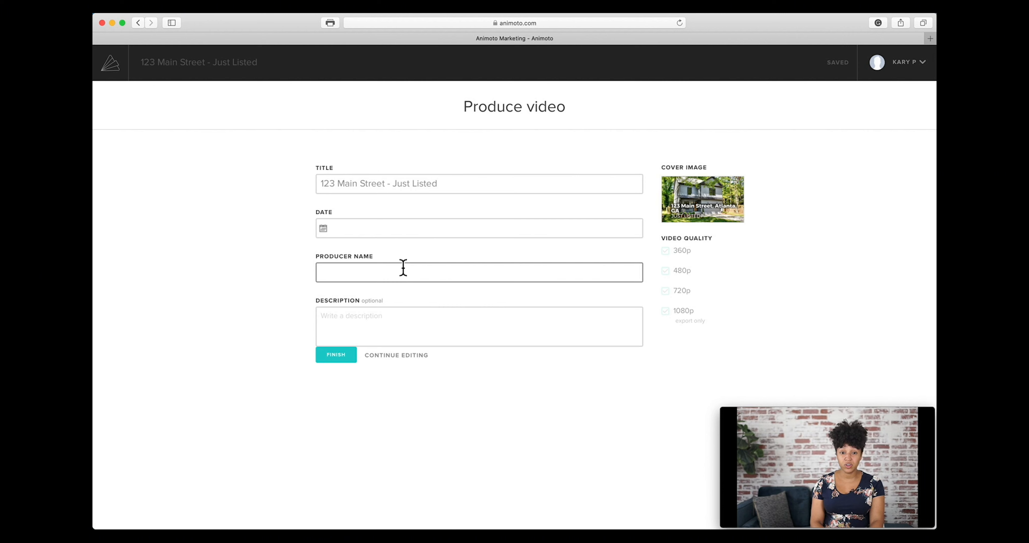
{"action": "left_click", "coordinate": [355, 230]}
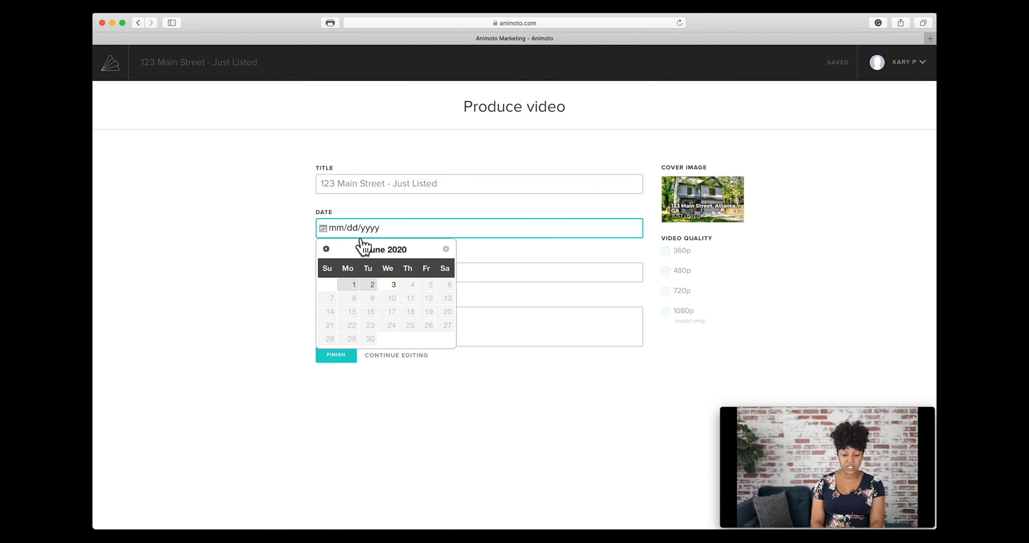
{"action": "left_click", "coordinate": [394, 285]}
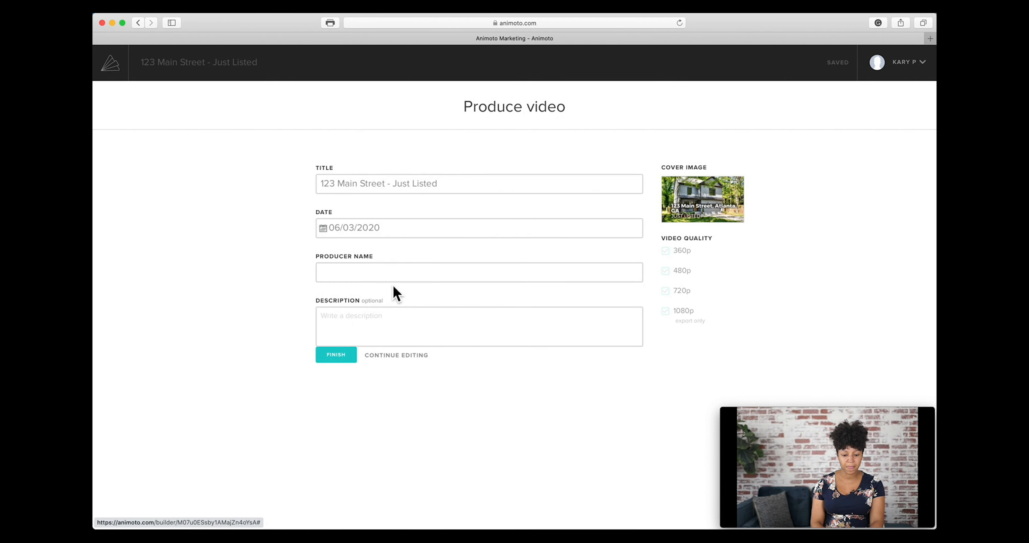
{"action": "left_click", "coordinate": [357, 272]}
{"action": "type", "text": "Kary Perry"}
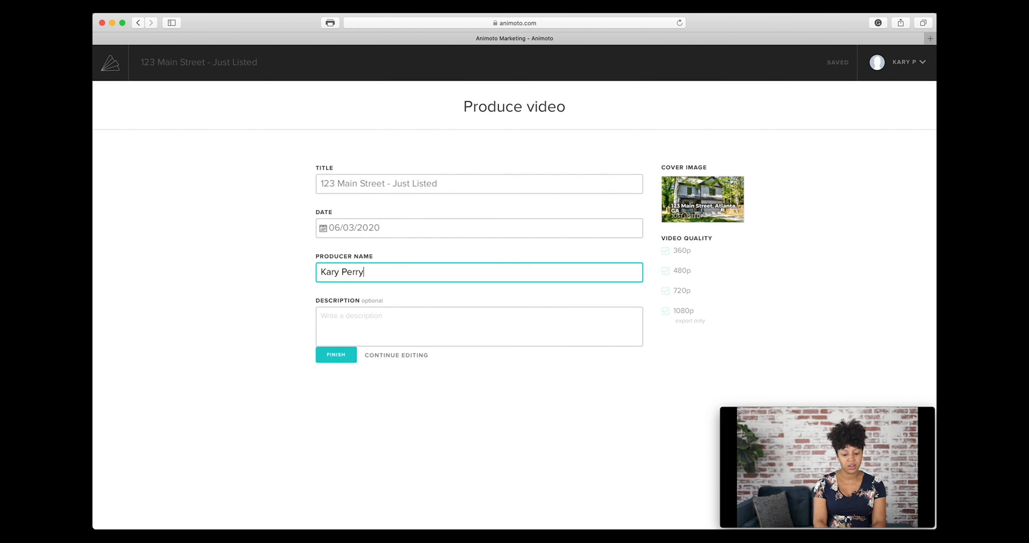
{"action": "key", "text": "Tab"}
- Copy the video's title into its description and finish producing the video
{"action": "left_click_drag", "start_coordinate": [455, 178], "coordinate": [315, 188]}
{"action": "key", "text": "super+c"}
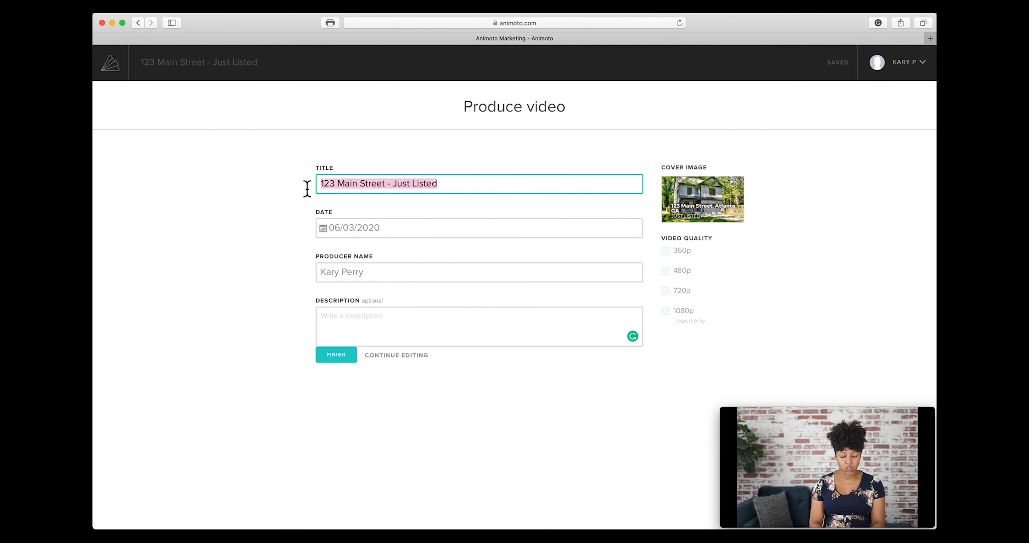
{"action": "left_click", "coordinate": [356, 340]}
{"action": "key", "text": "super+v"}
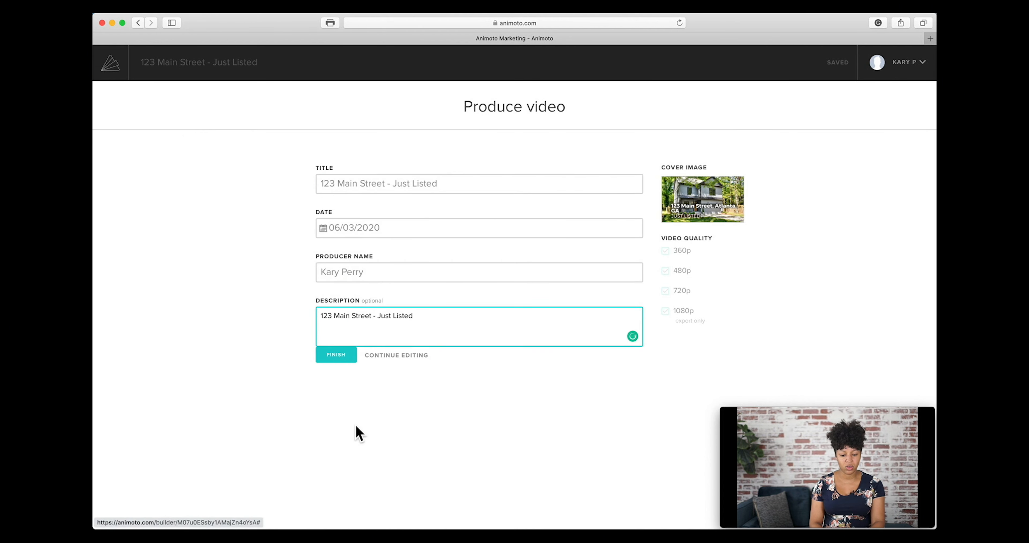
{"action": "left_click", "coordinate": [343, 360]}
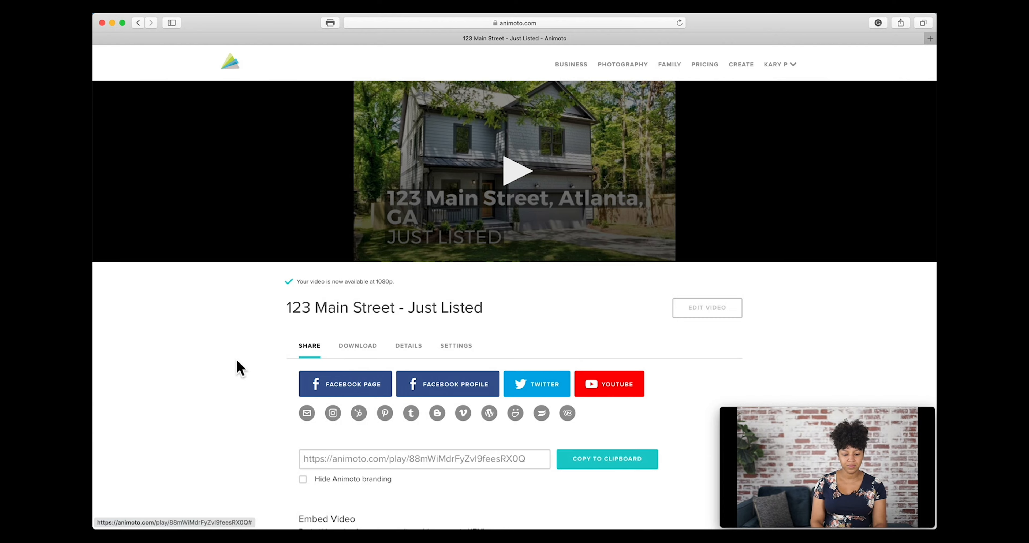
- Review the produced video's sharing and embed options and the available download resolutions
{"action": "scroll", "coordinate": [239, 367], "scroll_direction": "down", "scroll_amount": 5}
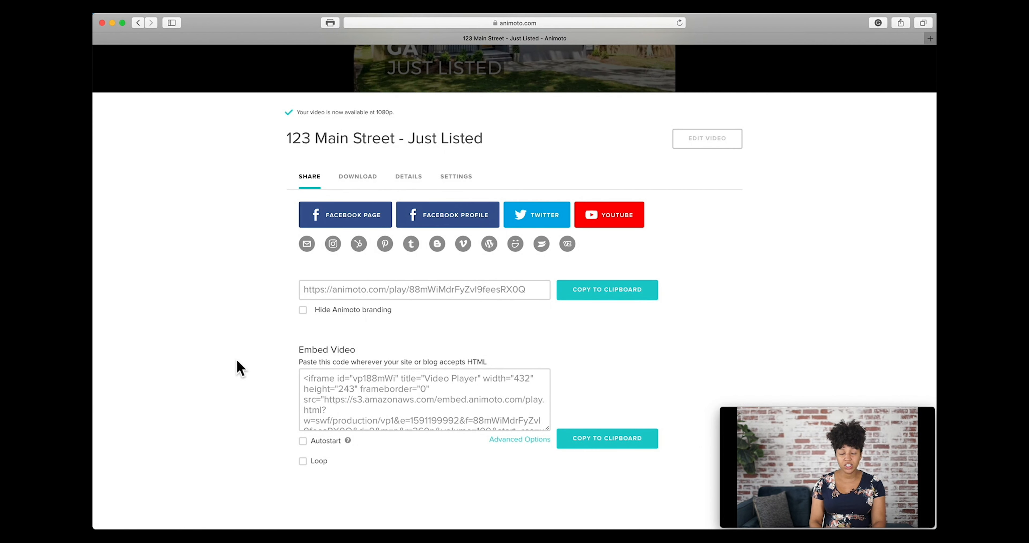
{"action": "left_click", "coordinate": [357, 178]}
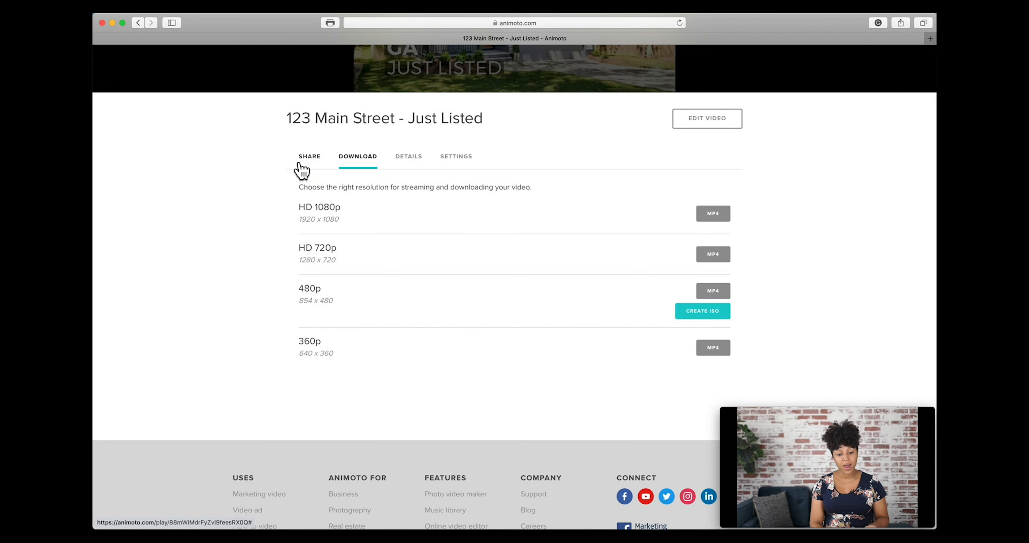
{"action": "left_click", "coordinate": [307, 160]}
{"action": "scroll", "coordinate": [198, 310], "scroll_direction": "down", "scroll_amount": 2}
{"action": "scroll", "coordinate": [198, 310], "scroll_direction": "up", "scroll_amount": 1}
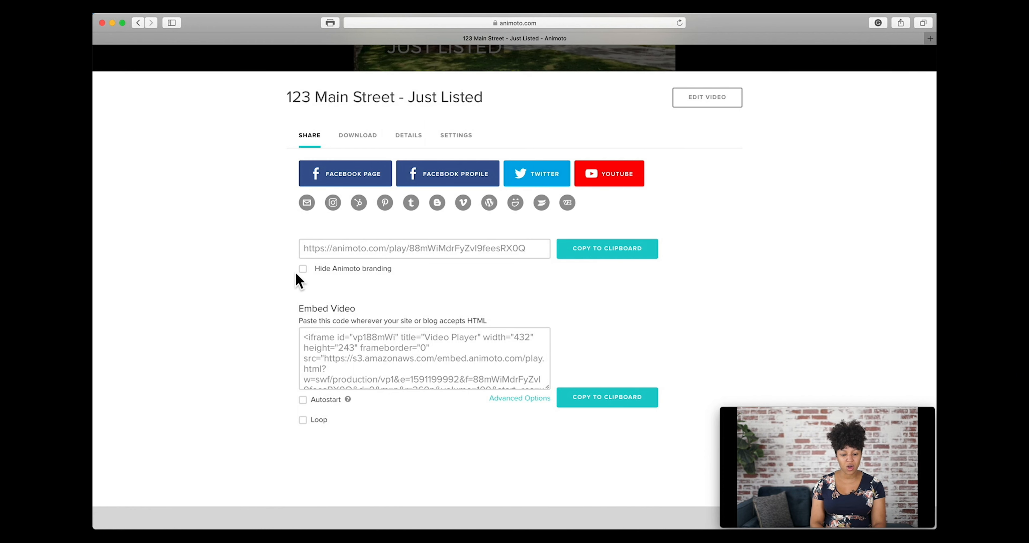
- Try hiding the Animoto branding on the share link, turn the option back off, and look over the embed and sharing options
{"action": "left_click", "coordinate": [302, 269]}
{"action": "left_click", "coordinate": [302, 270]}
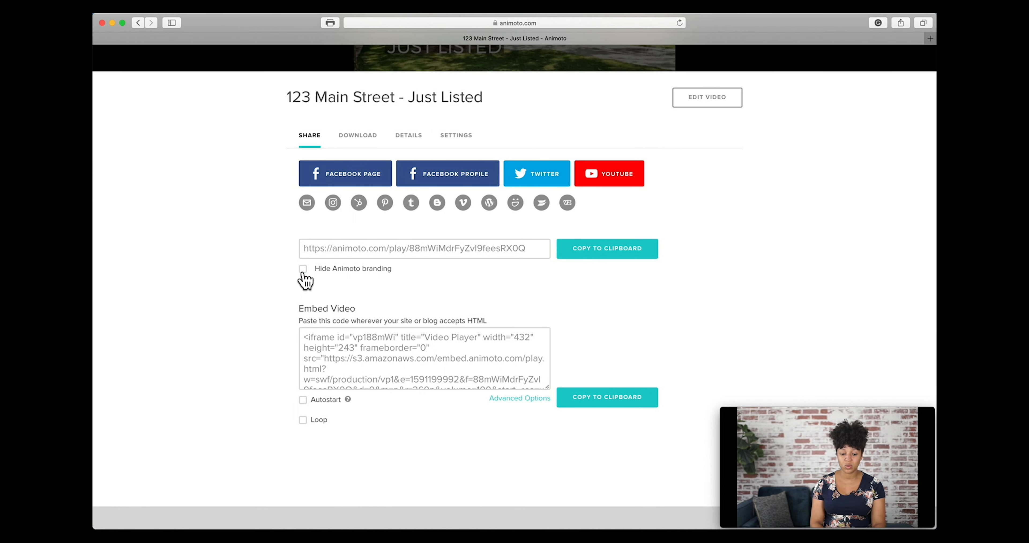
{"action": "left_click", "coordinate": [350, 347]}
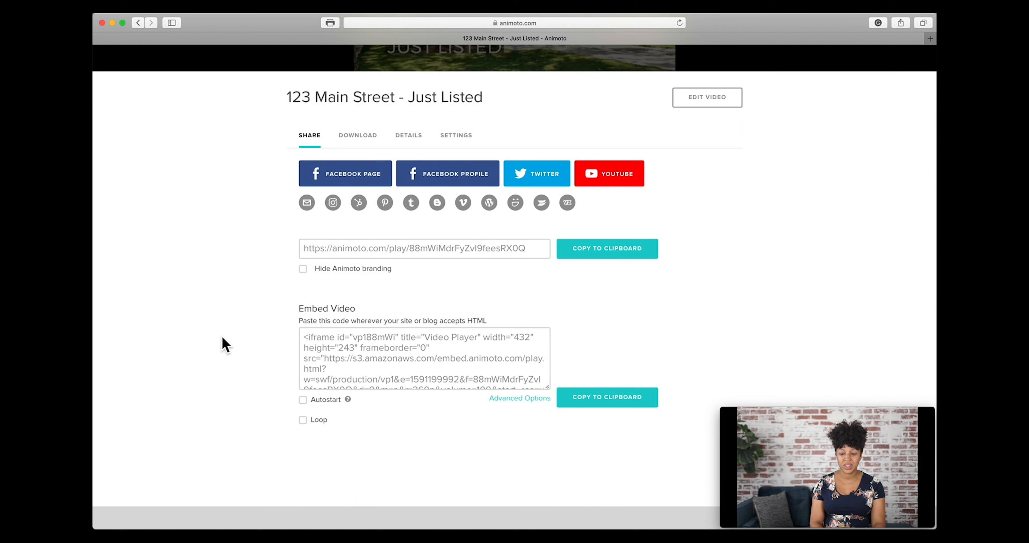
{"action": "scroll", "coordinate": [224, 344], "scroll_direction": "up", "scroll_amount": 3}
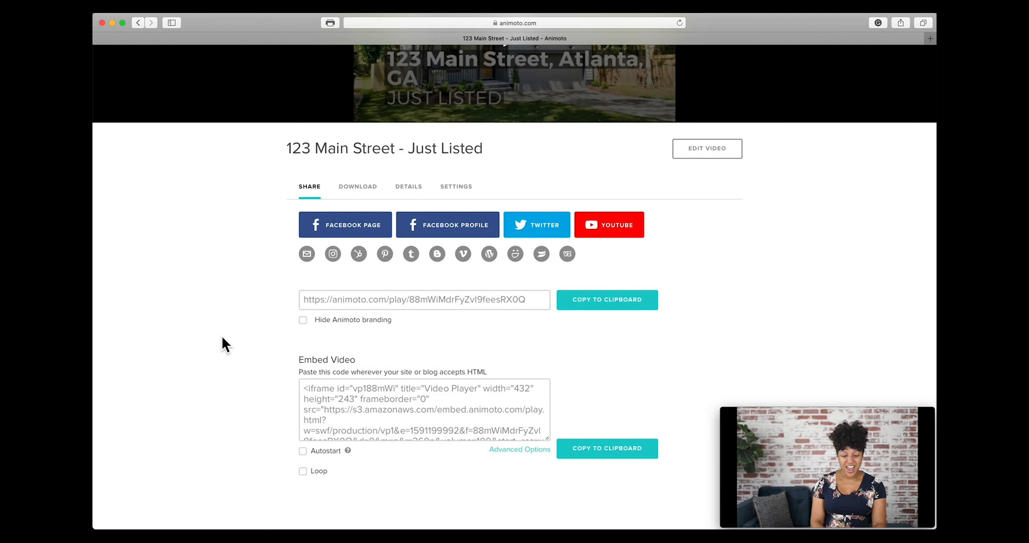
{"action": "scroll", "coordinate": [779, 298], "scroll_direction": "up", "scroll_amount": 5}
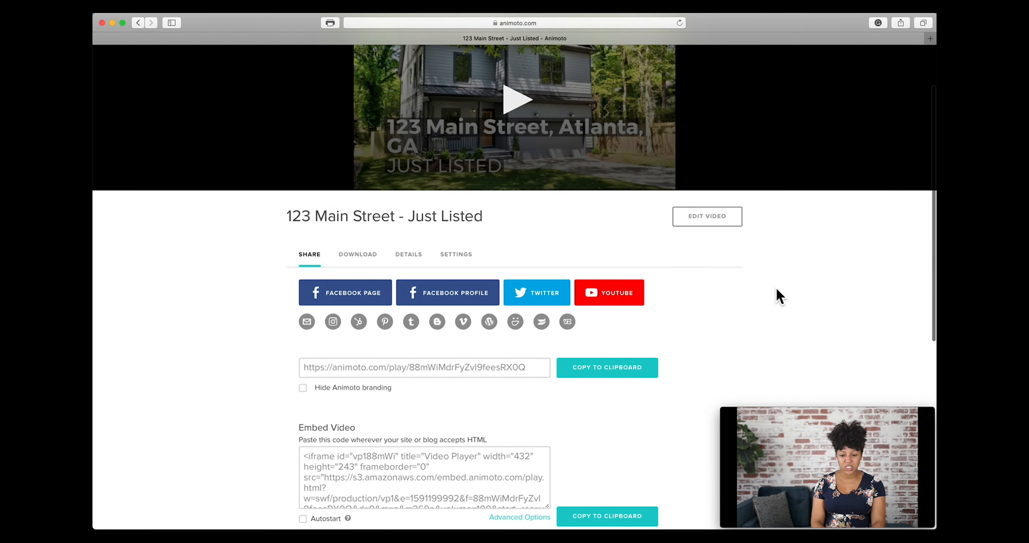